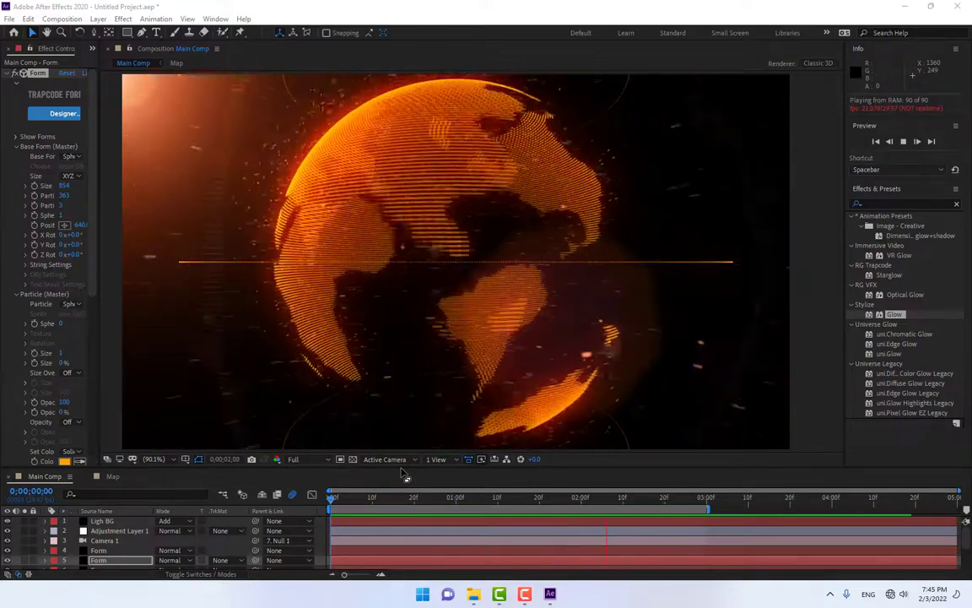
{"action": "left_click_drag", "start_coordinate": [461, 500], "coordinate": [525, 515]}
{"action": "left_click_drag", "start_coordinate": [525, 515], "coordinate": [484, 514]}
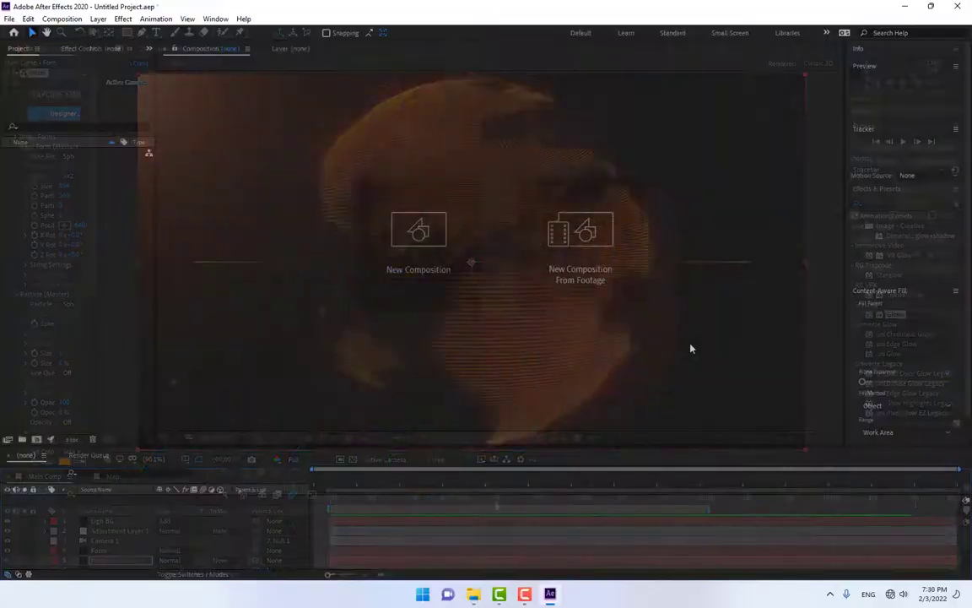
- Create a composition named Main Comp with the HDV/HDTV 720 29.97 preset and a duration of 0;00;05;00
{"action": "left_click", "coordinate": [437, 267]}
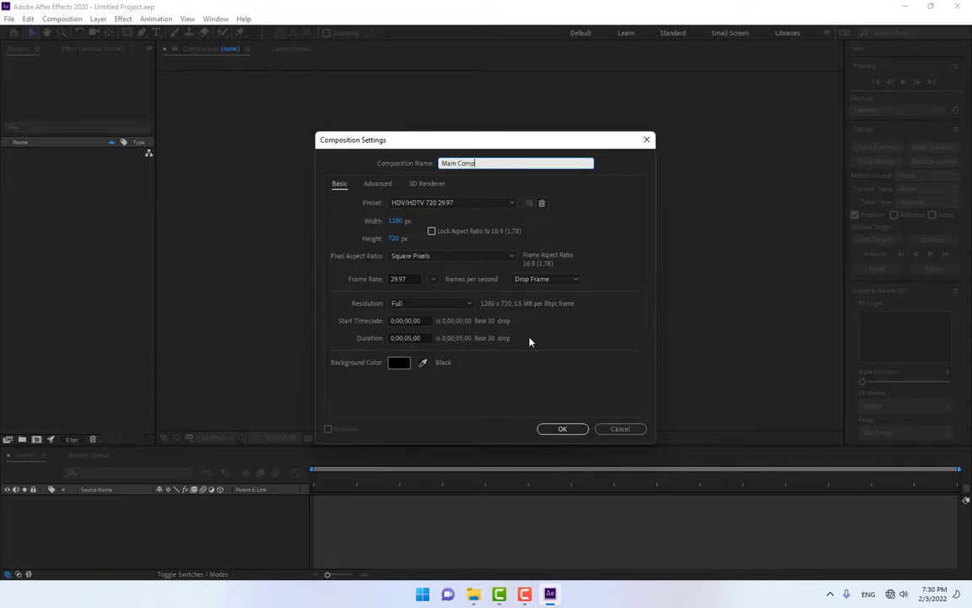
{"action": "key", "text": "Return"}
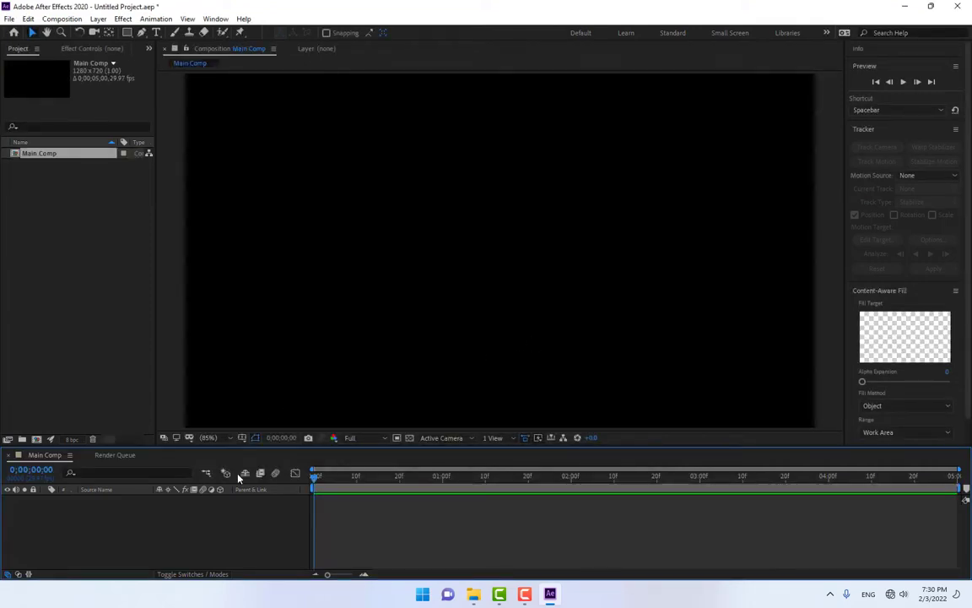
- Import the world map silhouette image silhouette-of-a-world-map-vector-20465002.jpg from the Disktop Files folder on the Desktop
{"action": "left_click", "coordinate": [93, 288]}
{"action": "double_click", "coordinate": [93, 288]}
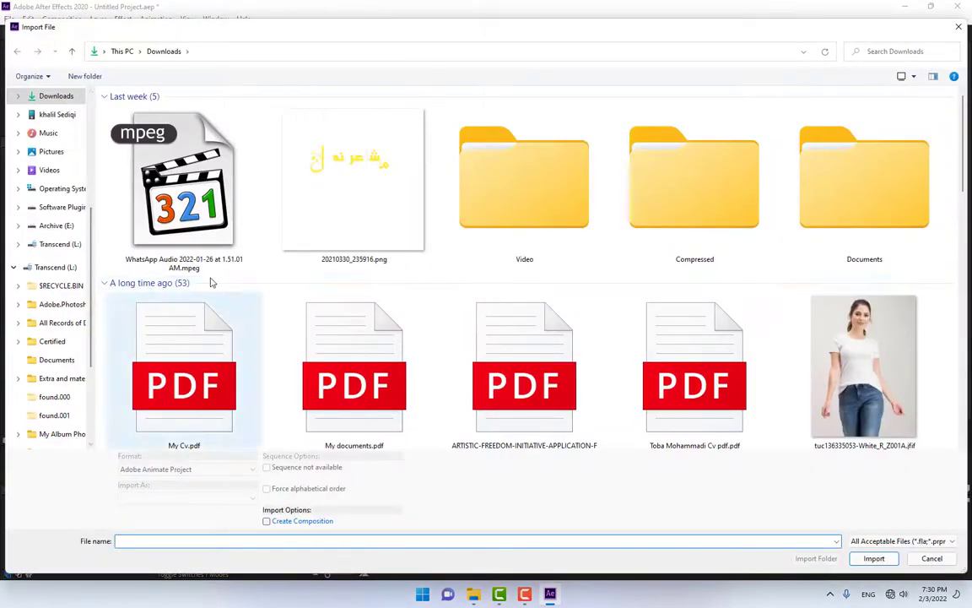
{"action": "scroll", "coordinate": [45, 103], "scroll_direction": "up", "scroll_amount": 3}
{"action": "left_click", "coordinate": [48, 179]}
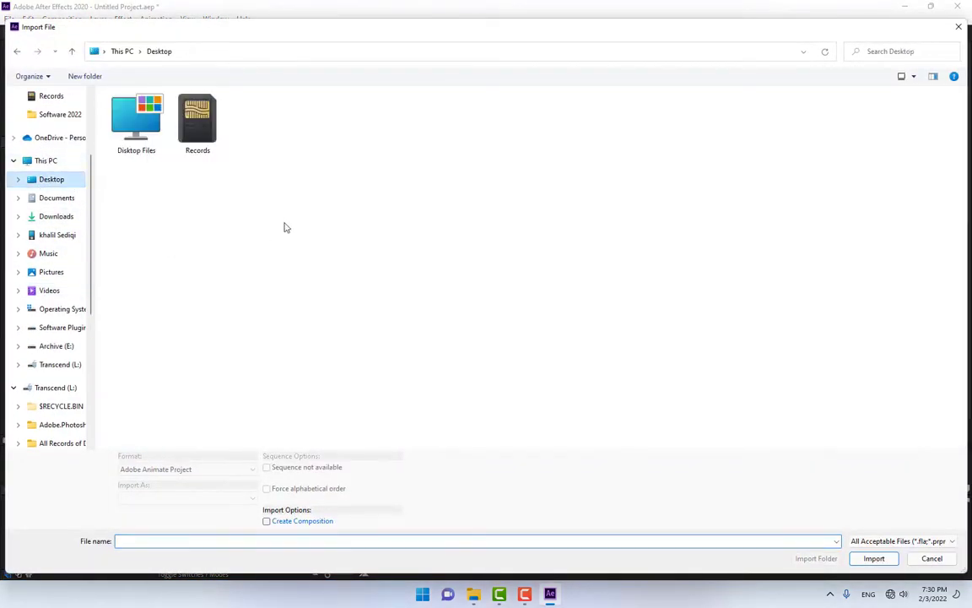
{"action": "double_click", "coordinate": [152, 119]}
{"action": "scroll", "coordinate": [675, 310], "scroll_direction": "down", "scroll_amount": 5}
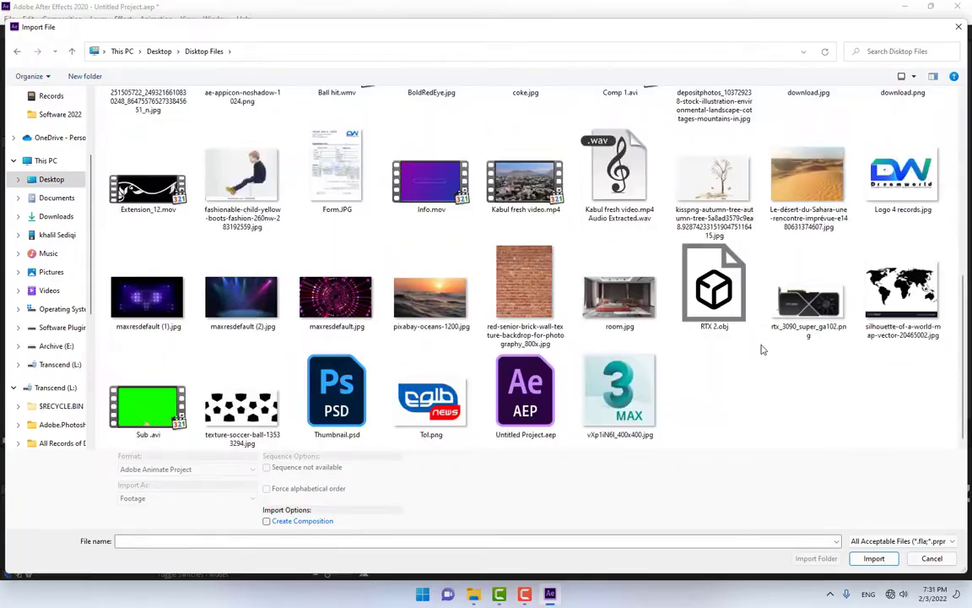
{"action": "left_click", "coordinate": [882, 303]}
{"action": "double_click", "coordinate": [882, 302]}
- Place the map image in Main Comp, enlarge it to cover the frame and shift it slightly down to hide the watermark strip
{"action": "left_click_drag", "start_coordinate": [34, 164], "coordinate": [510, 249]}
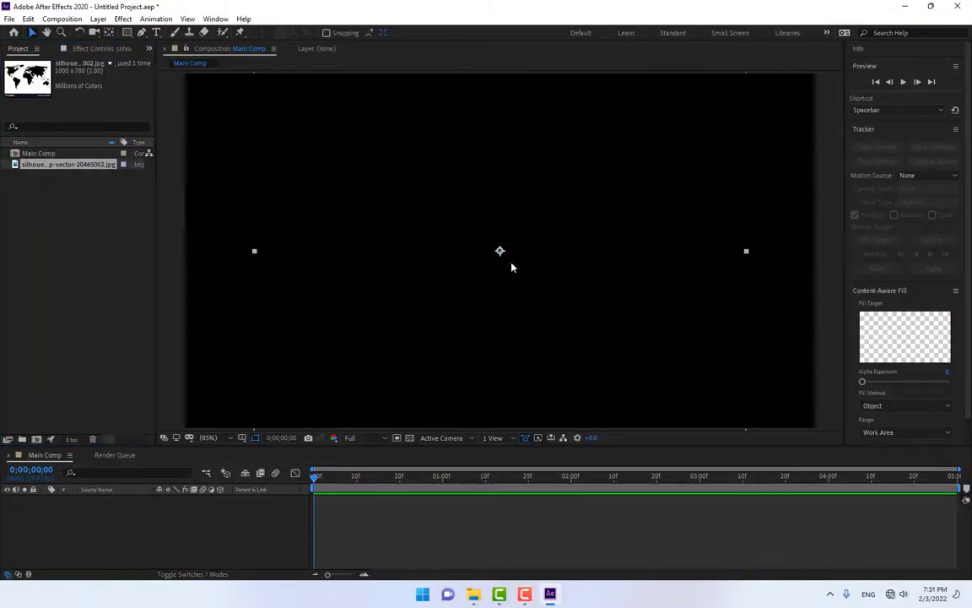
{"action": "scroll", "coordinate": [579, 319], "scroll_direction": "down", "scroll_amount": 1}
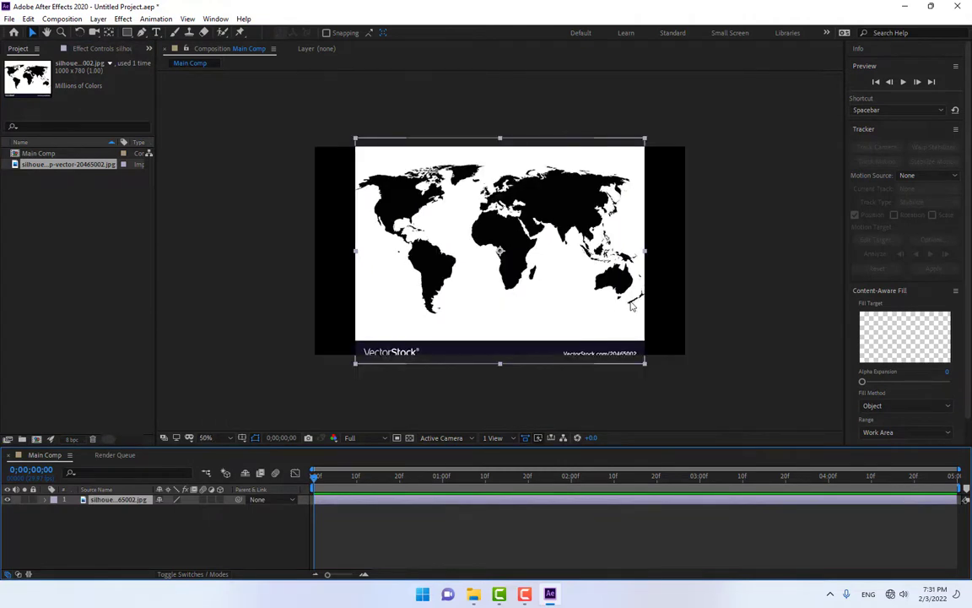
{"action": "left_click_drag", "start_coordinate": [644, 370], "coordinate": [689, 391]}
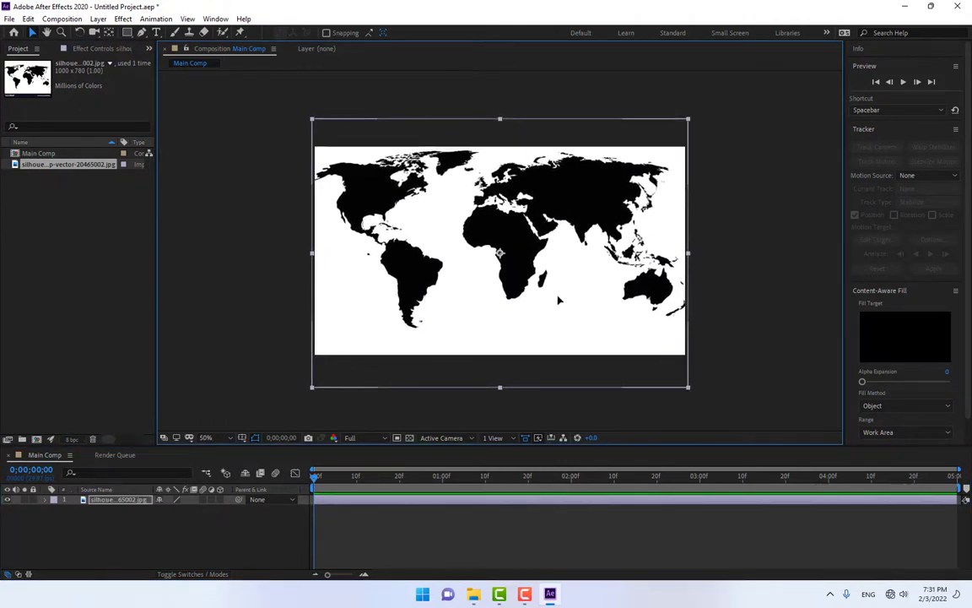
{"action": "left_click_drag", "start_coordinate": [557, 304], "coordinate": [555, 310]}
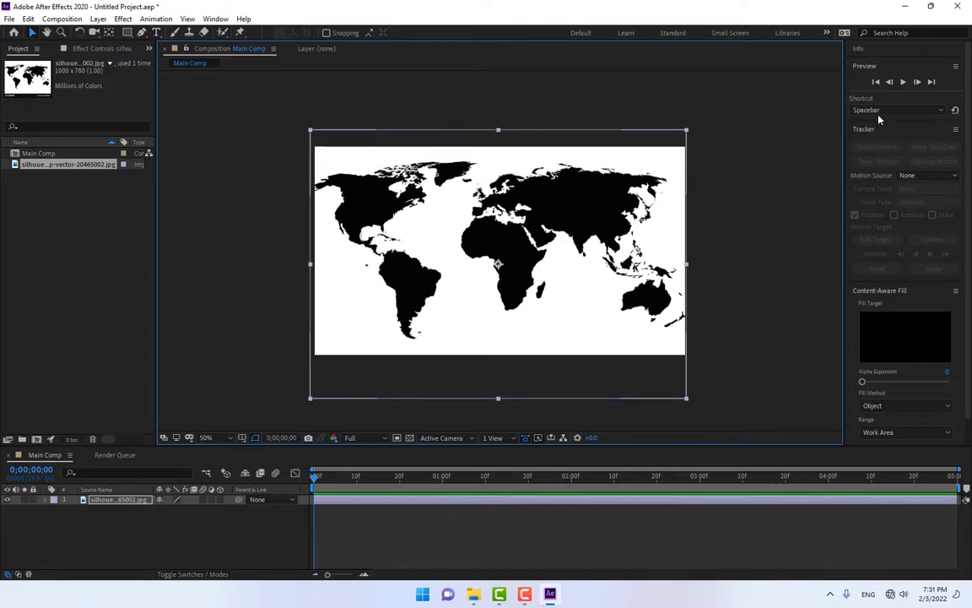
- Switch the workspace layout to Effects
{"action": "left_click", "coordinate": [216, 18]}
{"action": "mouse_move", "coordinate": [245, 33]}
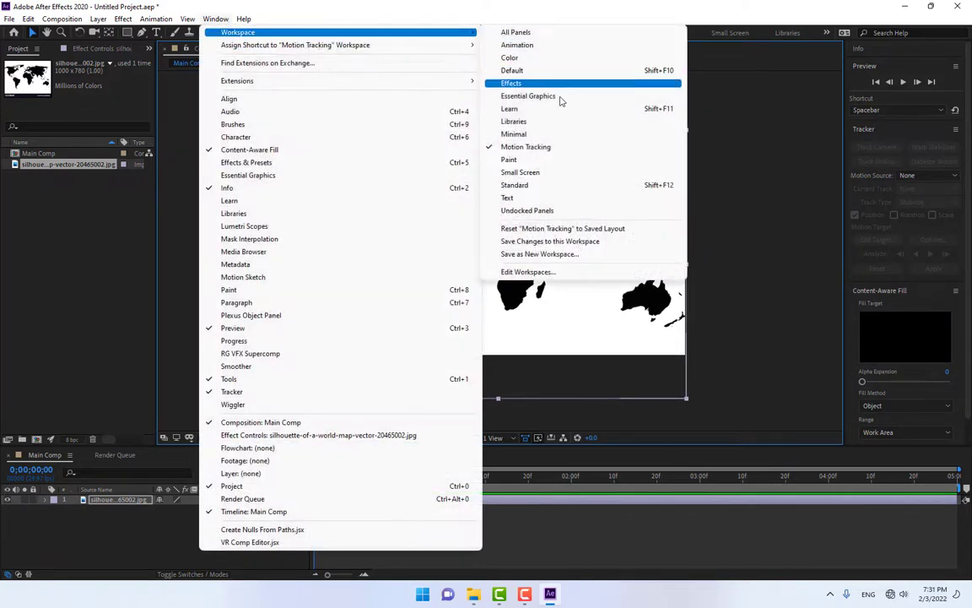
{"action": "left_click", "coordinate": [542, 84]}
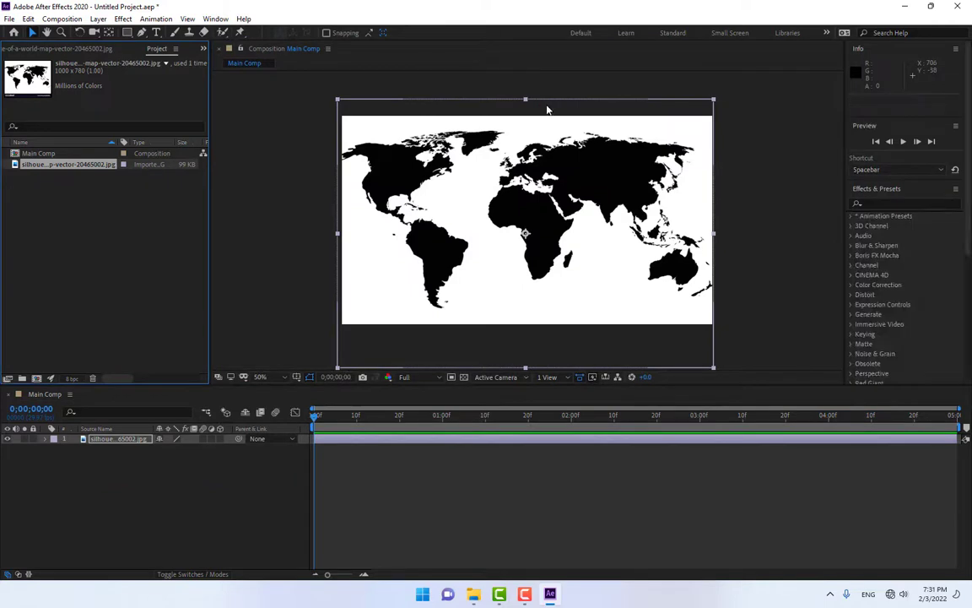
- Apply the Linear Color Key effect to the map layer and sample its white background as the key color
{"action": "left_click", "coordinate": [899, 204]}
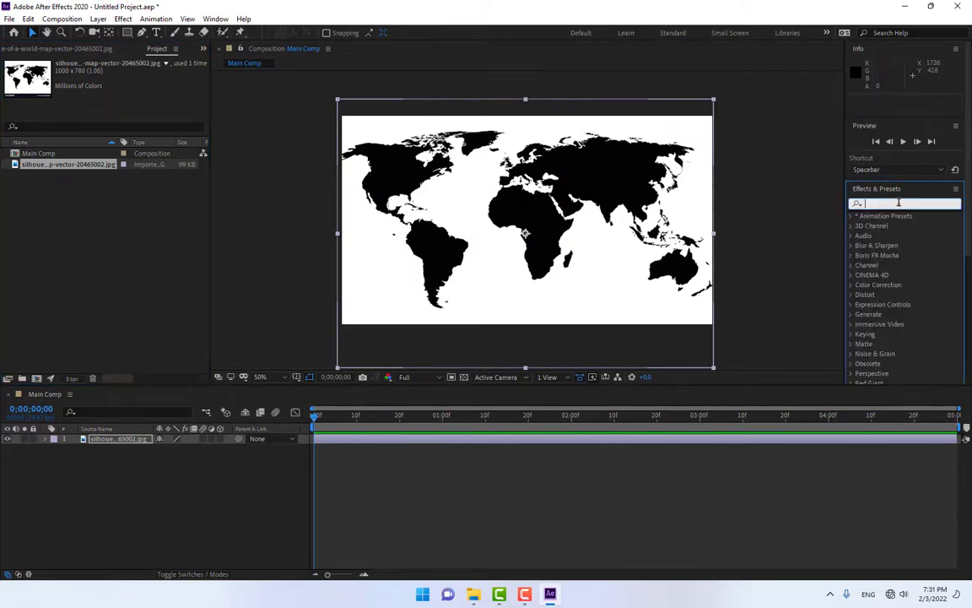
{"action": "type", "text": "lineaqr"}
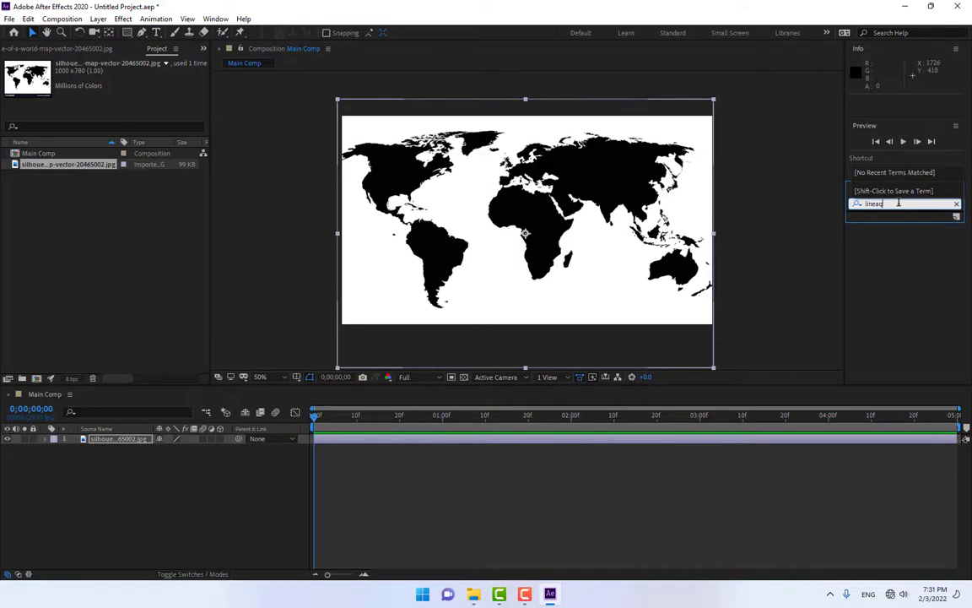
{"action": "key", "text": "BackSpace"}
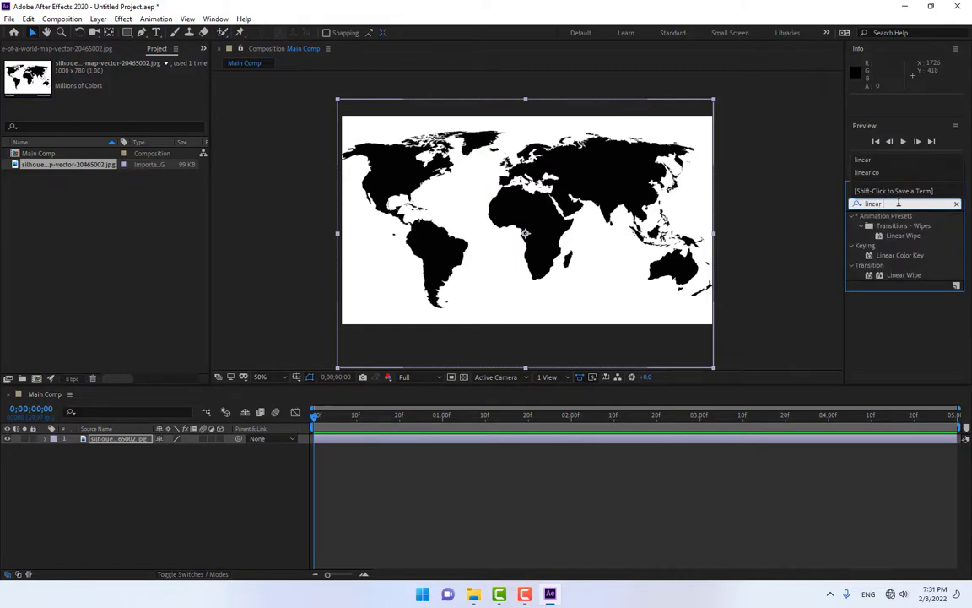
{"action": "left_click_drag", "start_coordinate": [908, 254], "coordinate": [525, 228]}
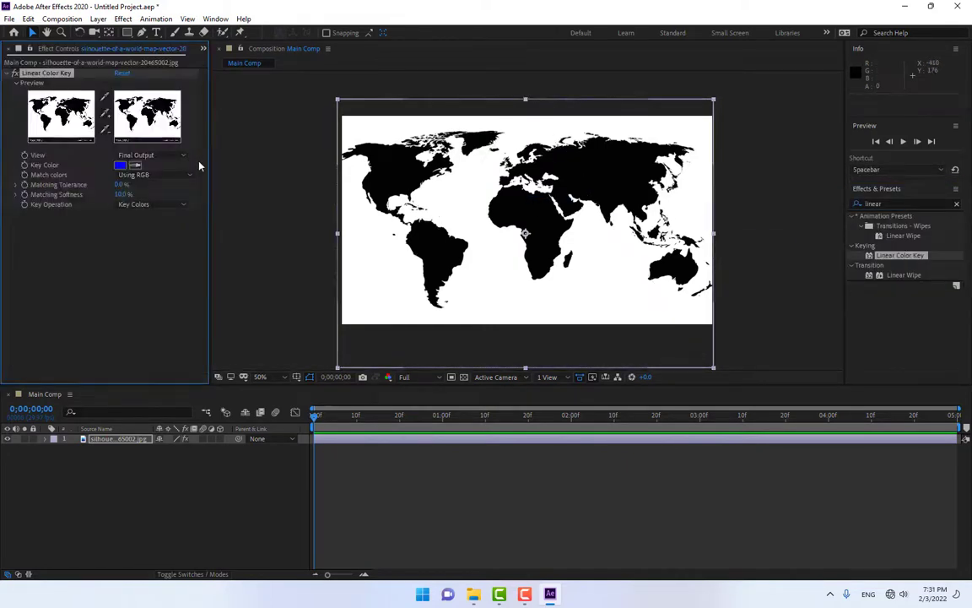
{"action": "left_click", "coordinate": [343, 231]}
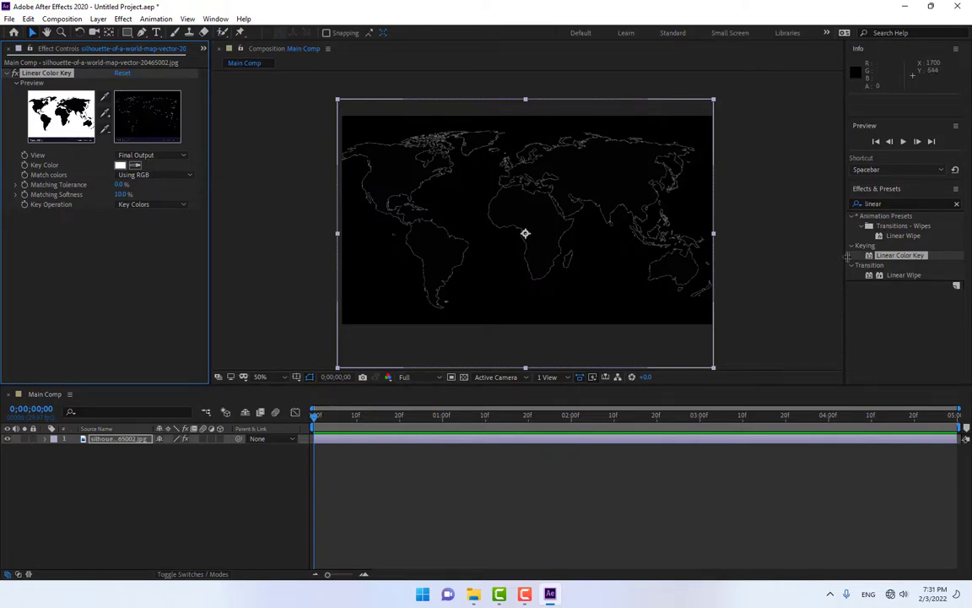
- Apply the Matte Choker effect to the map layer and check the keyed result against the transparency grid
{"action": "left_click", "coordinate": [875, 203]}
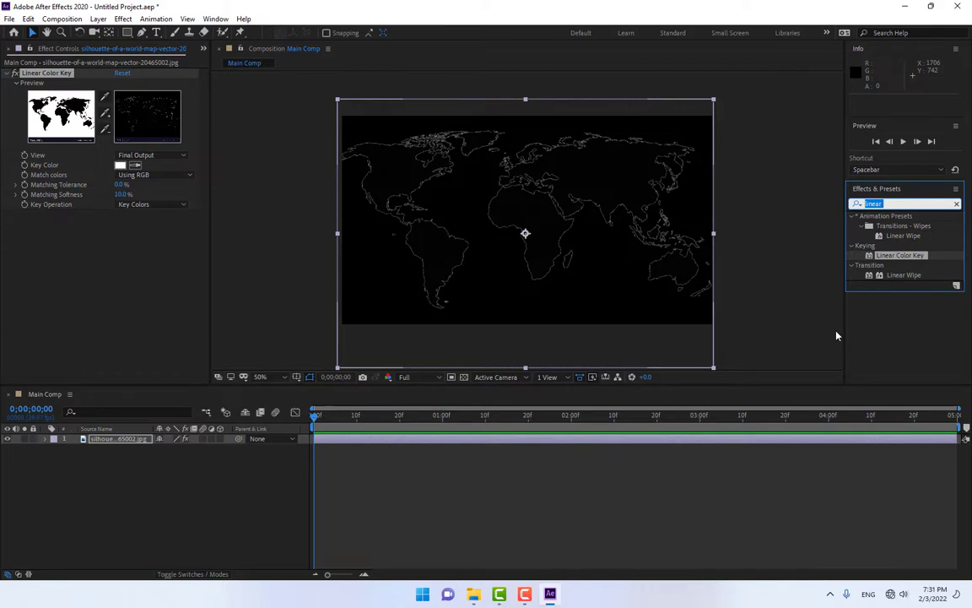
{"action": "type", "text": "matt"}
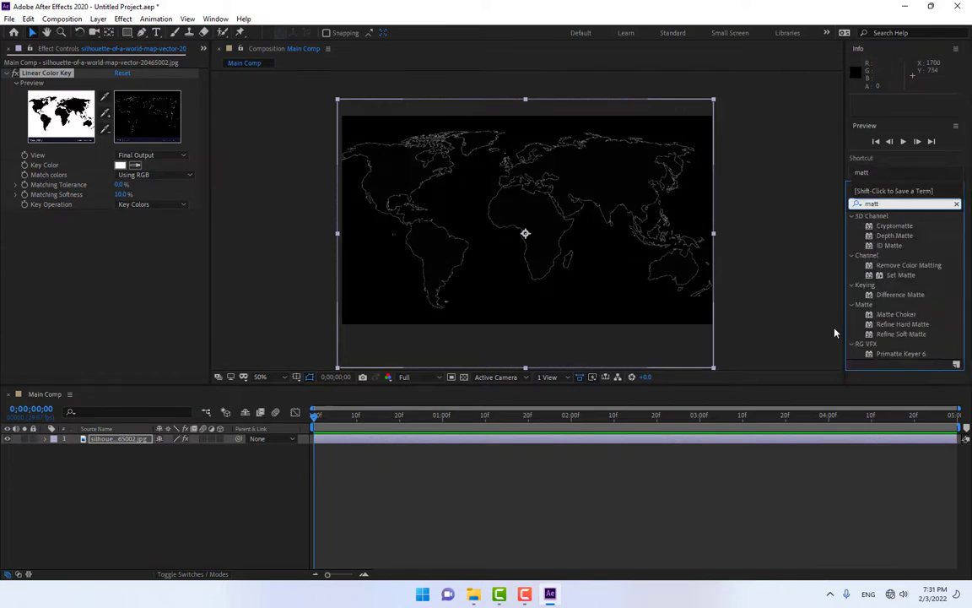
{"action": "double_click", "coordinate": [909, 314]}
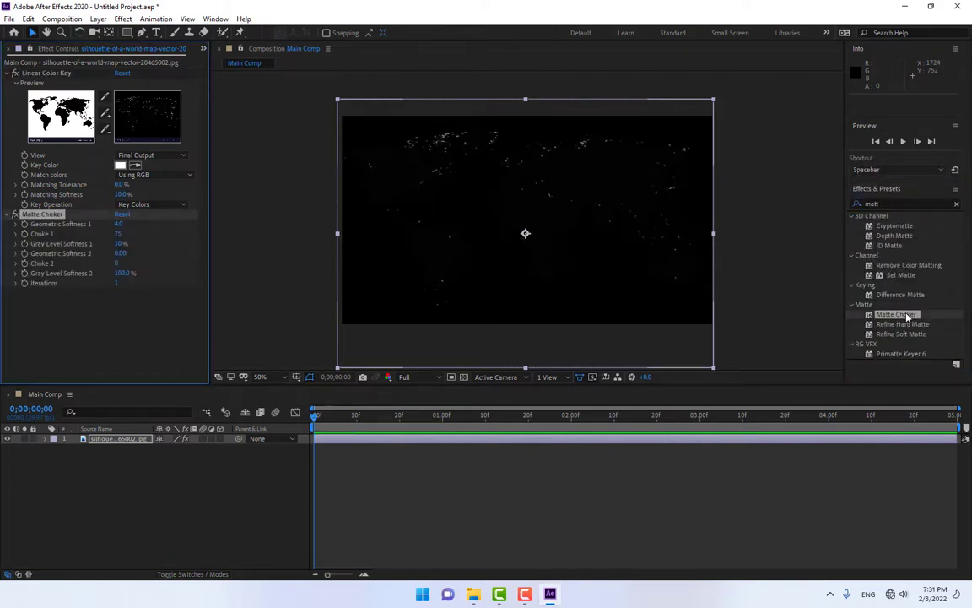
{"action": "left_click", "coordinate": [464, 377]}
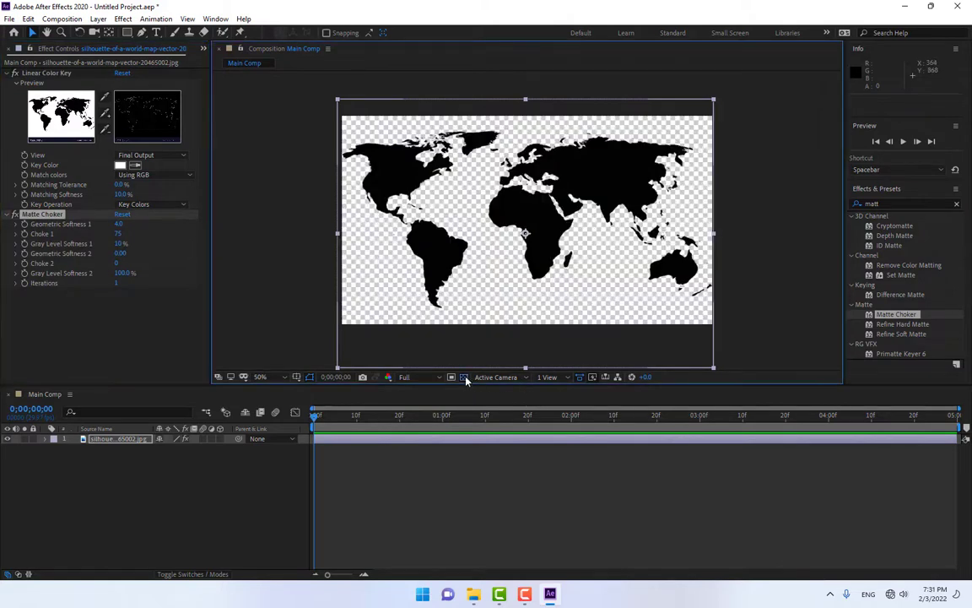
{"action": "left_click", "coordinate": [464, 378]}
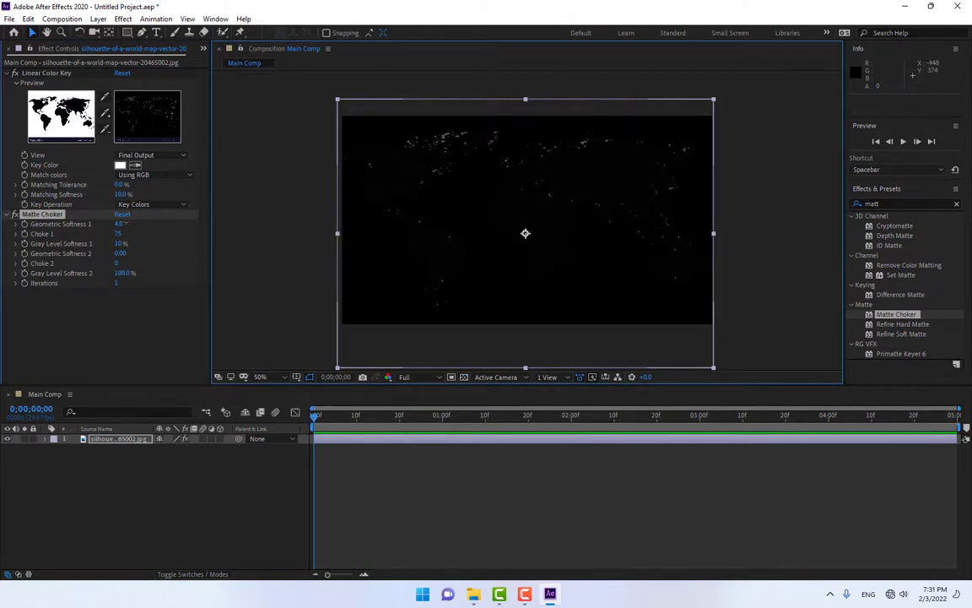
- Refine the map's matte with Geometric Softness 1 at 5.8, Choke 1 at 127 and the color key's Matching Softness at 98.4%
{"action": "left_click_drag", "start_coordinate": [119, 223], "coordinate": [225, 226]}
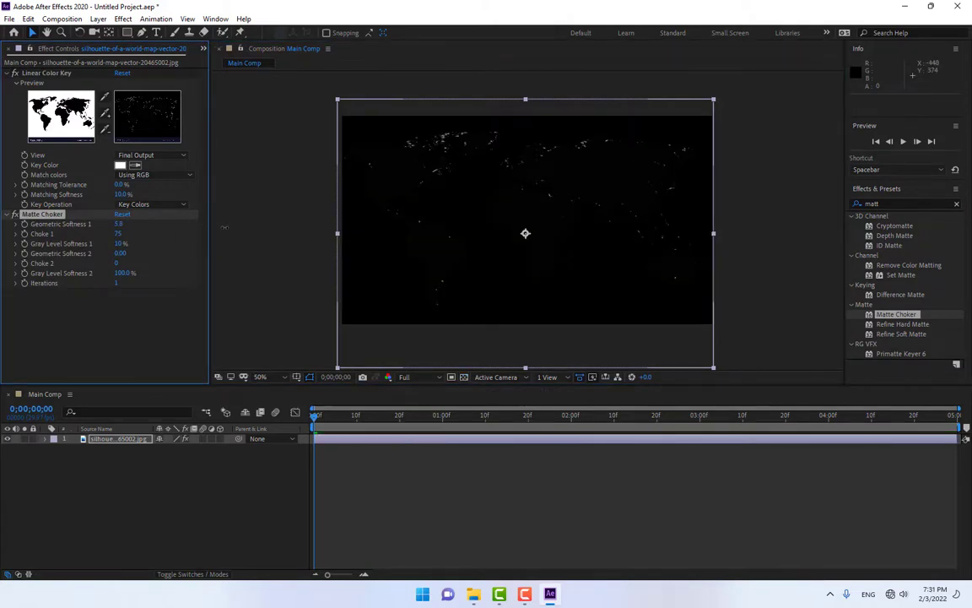
{"action": "left_click_drag", "start_coordinate": [119, 234], "coordinate": [537, 233]}
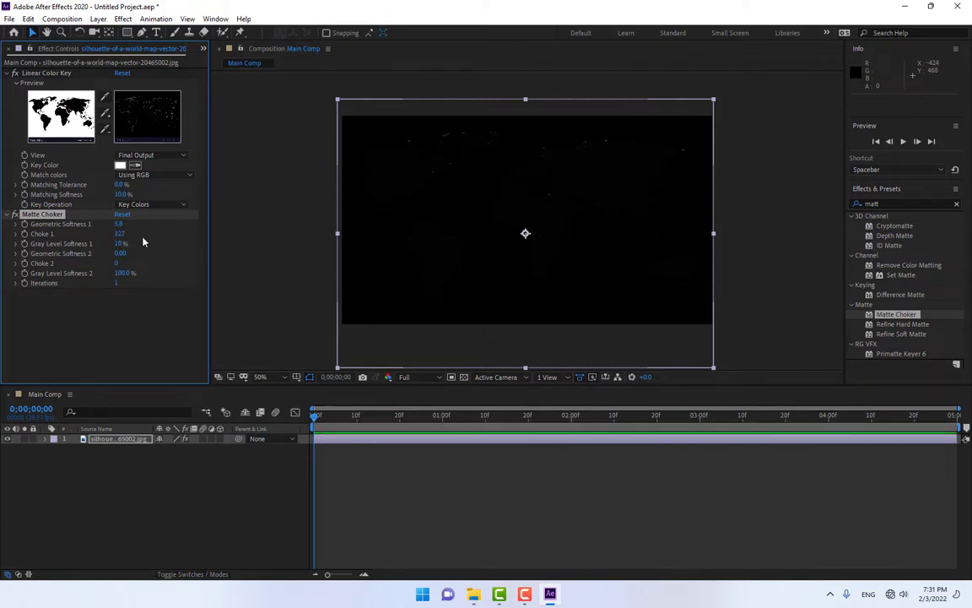
{"action": "left_click_drag", "start_coordinate": [119, 194], "coordinate": [172, 194]}
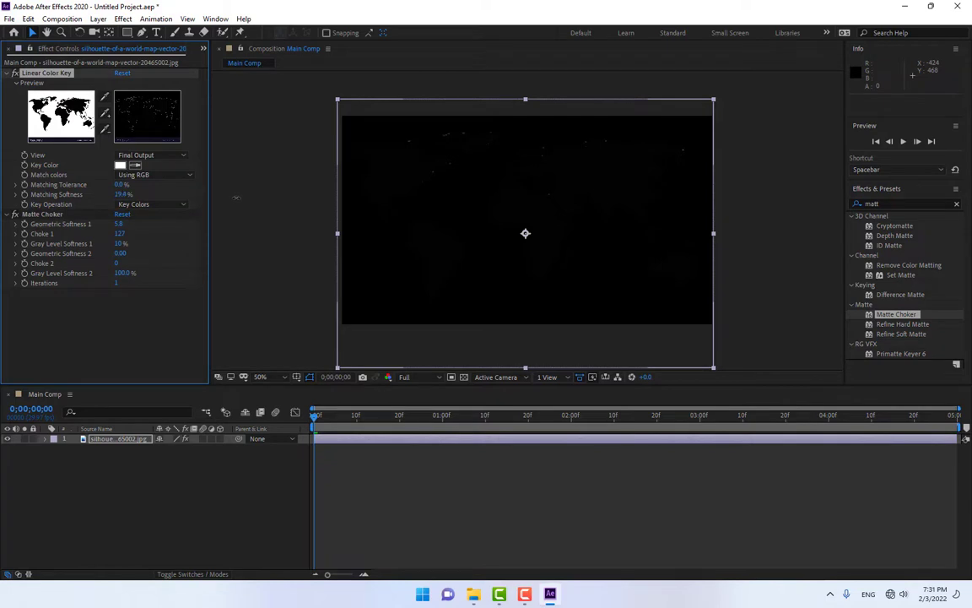
{"action": "left_click", "coordinate": [463, 377]}
{"action": "left_click", "coordinate": [463, 377]}
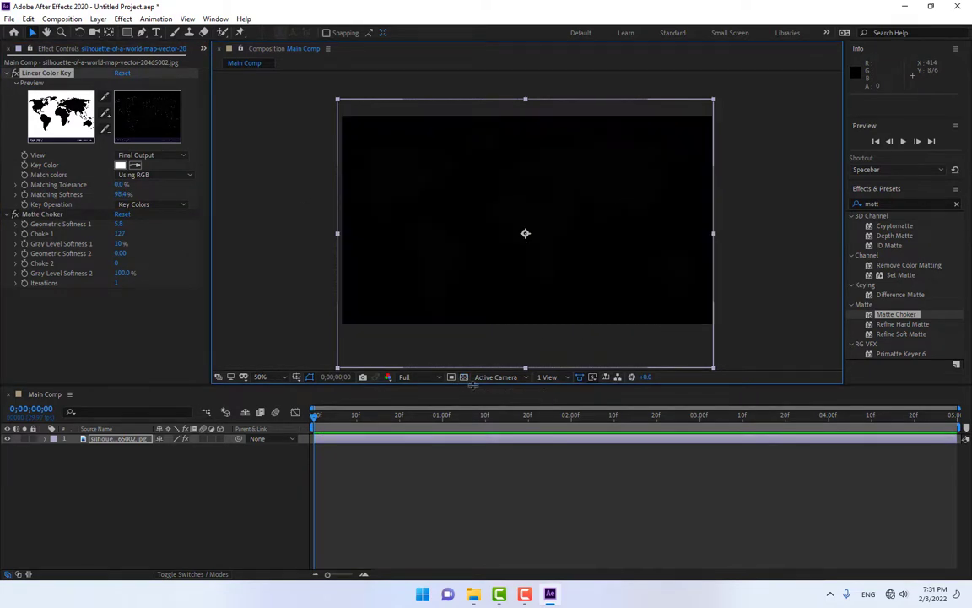
- Pre-compose the map layer into a composition named Map, moving all attributes into the new composition
{"action": "right_click", "coordinate": [109, 439]}
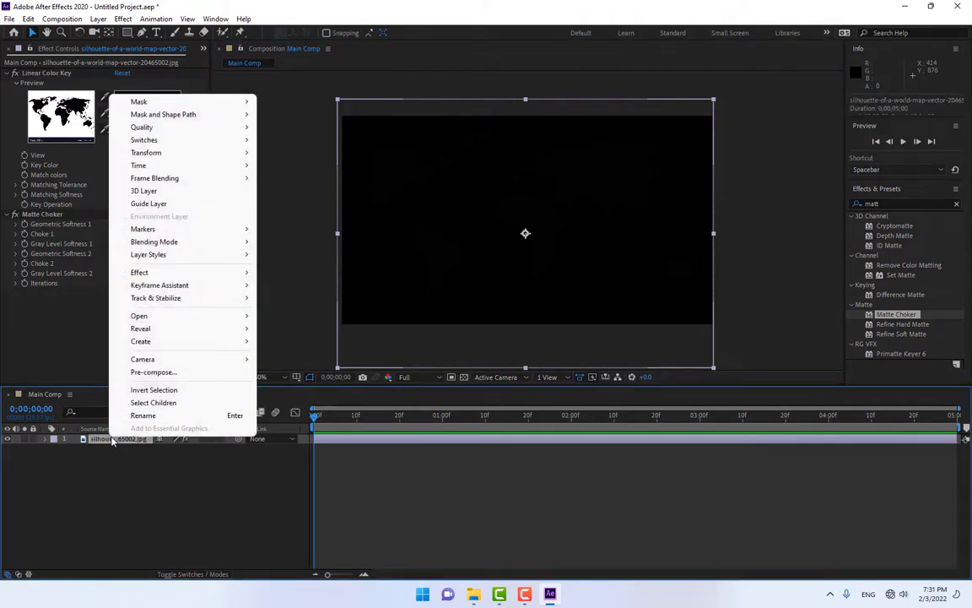
{"action": "left_click", "coordinate": [155, 372]}
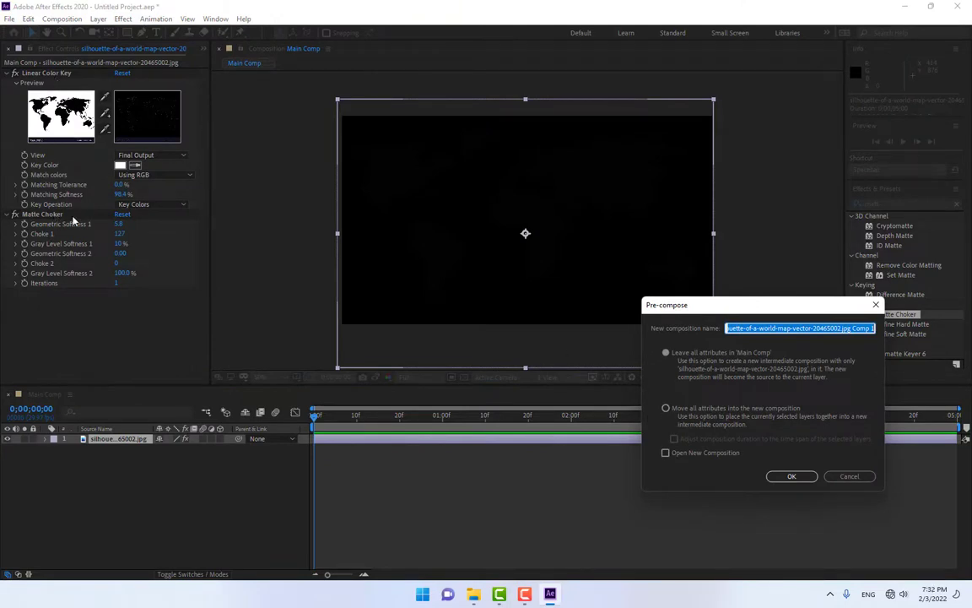
{"action": "left_click", "coordinate": [688, 410]}
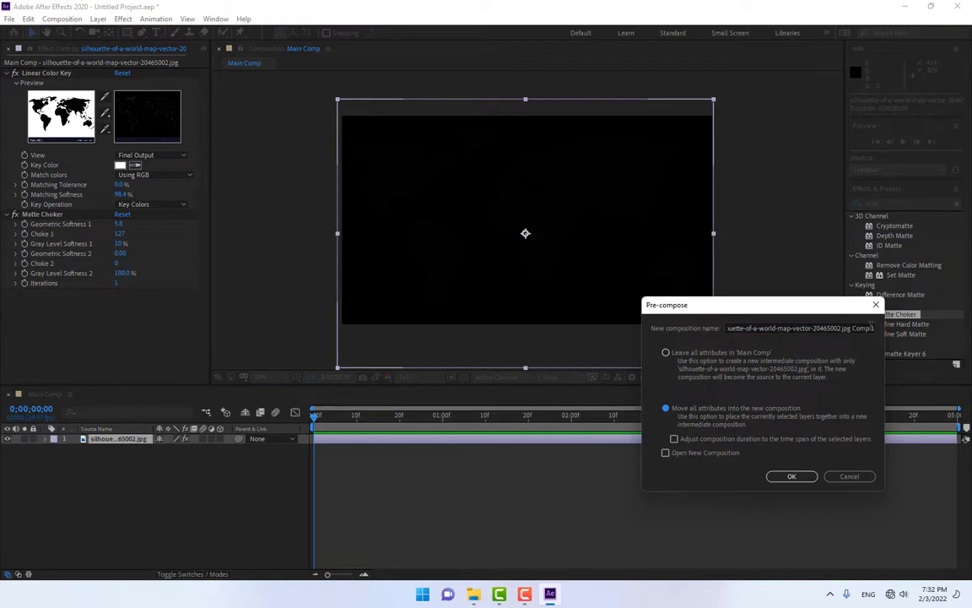
{"action": "key", "text": "BackSpace"}
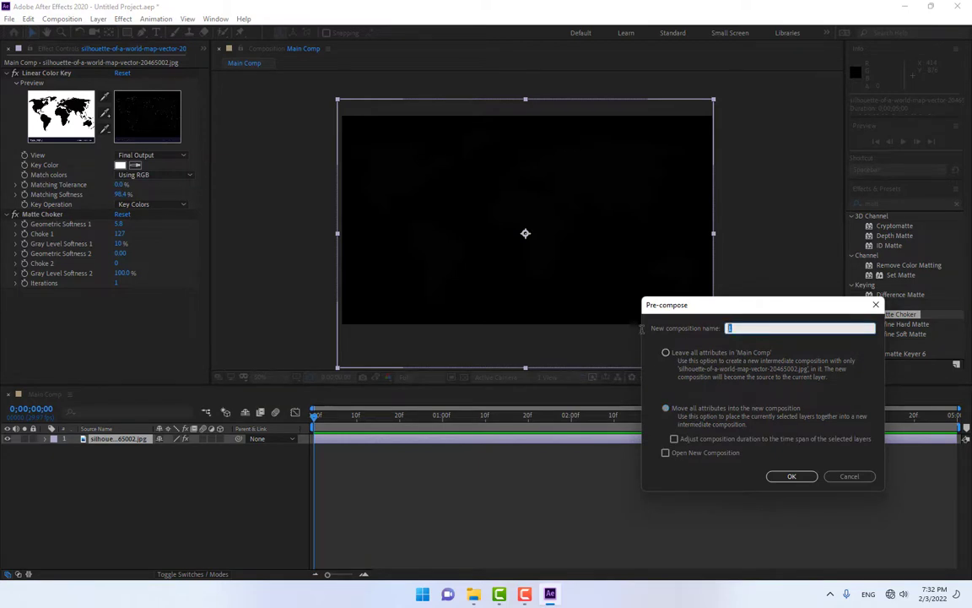
{"action": "type", "text": "Map"}
{"action": "key", "text": "Return"}
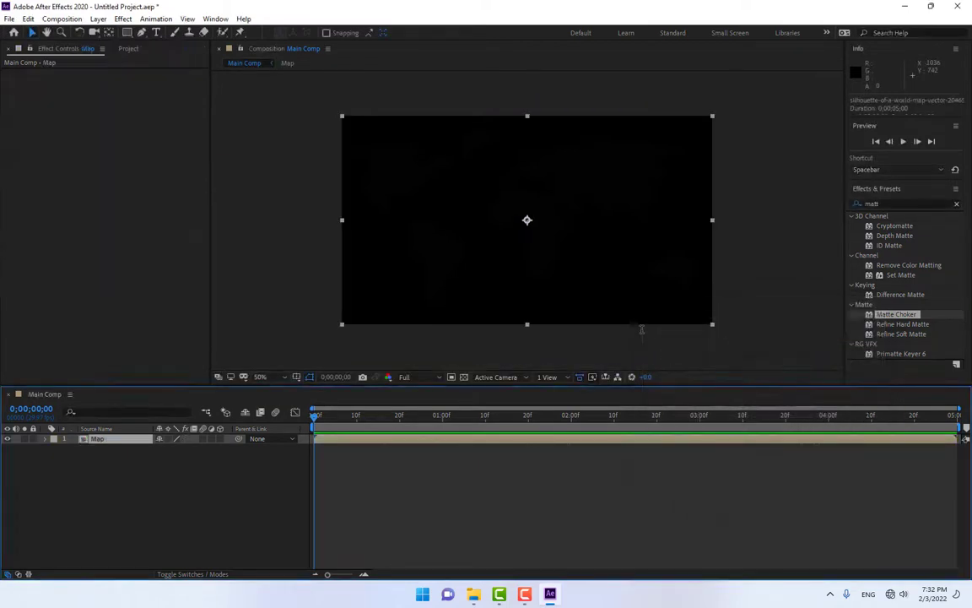
- Open the Map composition and apply the Fill effect from the Generate category to the world map image layer
{"action": "double_click", "coordinate": [118, 440]}
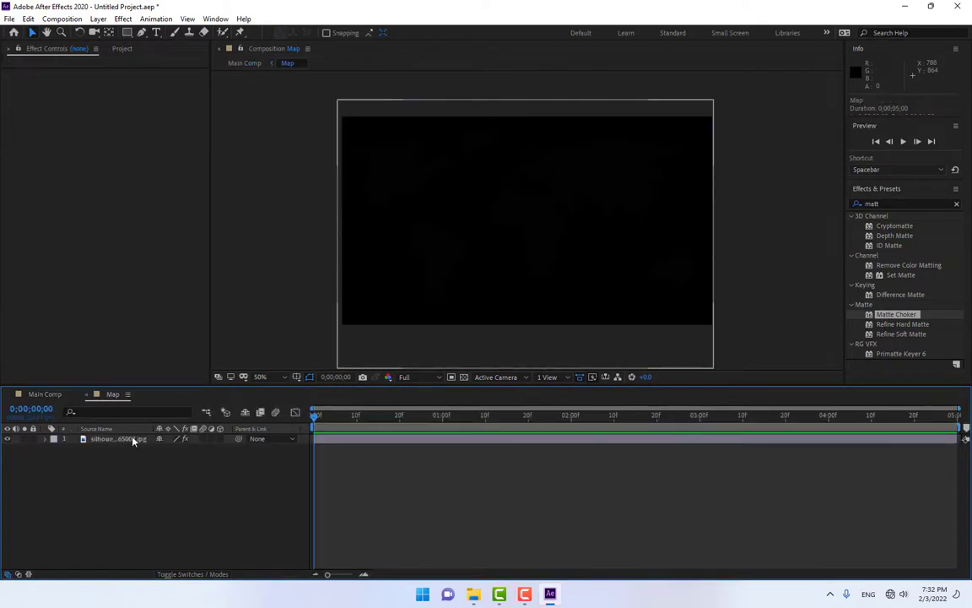
{"action": "left_click", "coordinate": [133, 440]}
{"action": "left_click", "coordinate": [905, 203]}
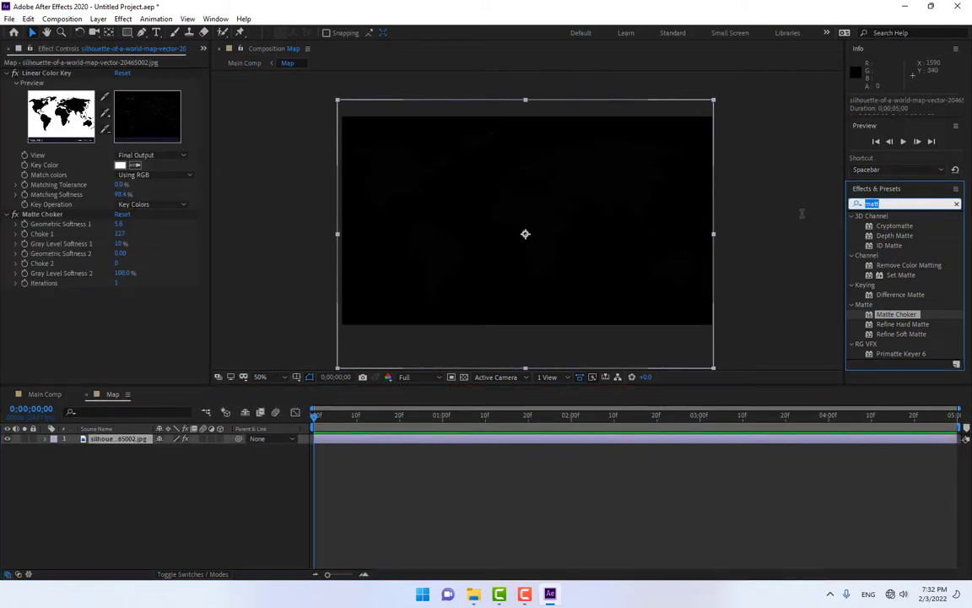
{"action": "type", "text": "fill"}
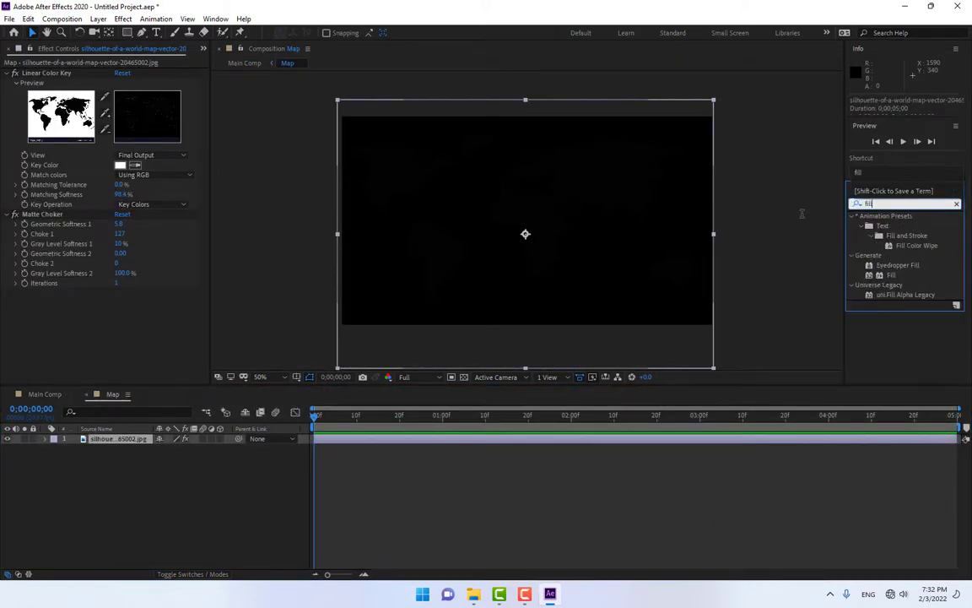
{"action": "double_click", "coordinate": [889, 275]}
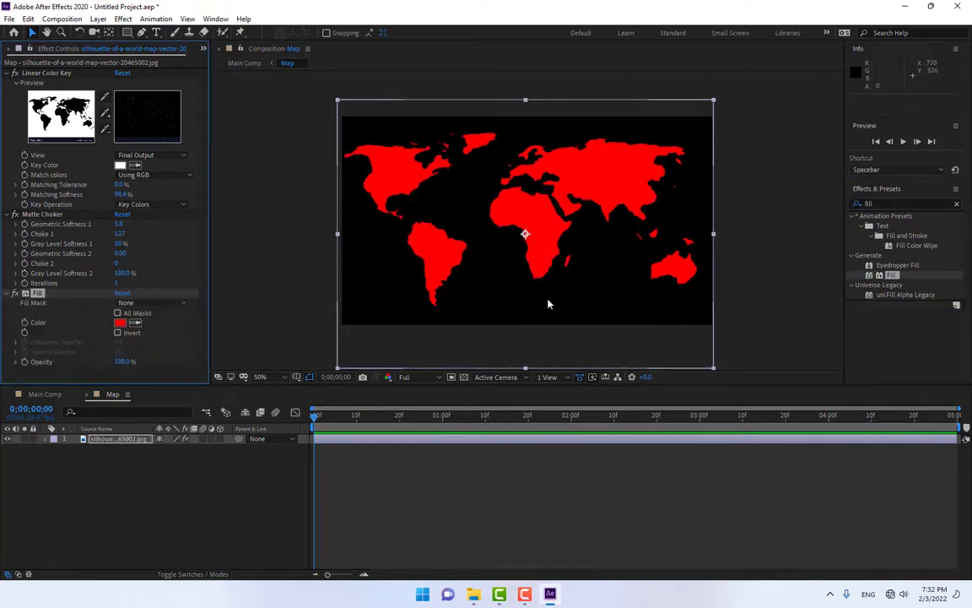
- Set the Fill effect's color on the world map layer to orange FFA200
{"action": "left_click", "coordinate": [120, 322]}
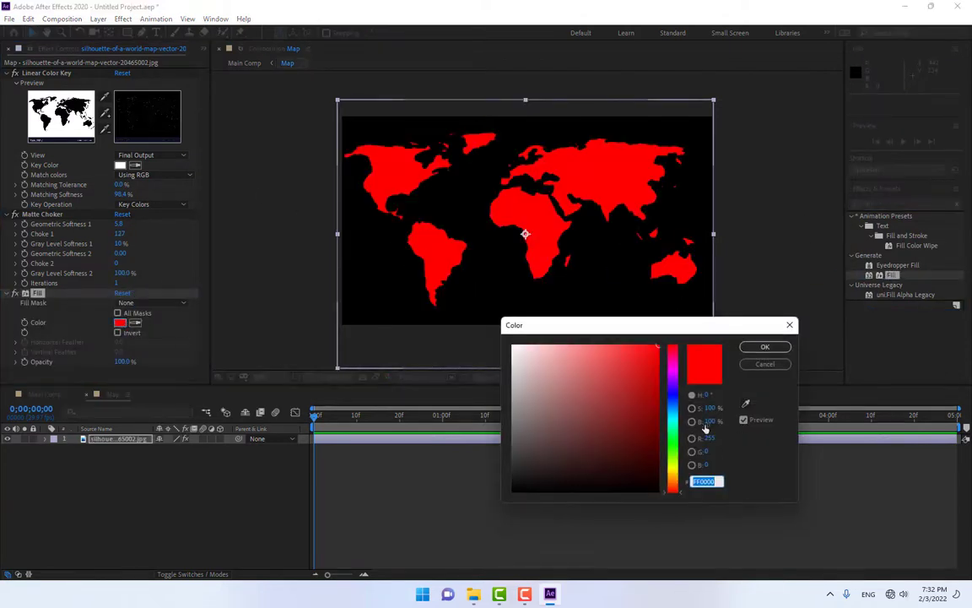
{"action": "left_click_drag", "start_coordinate": [673, 460], "coordinate": [675, 483]}
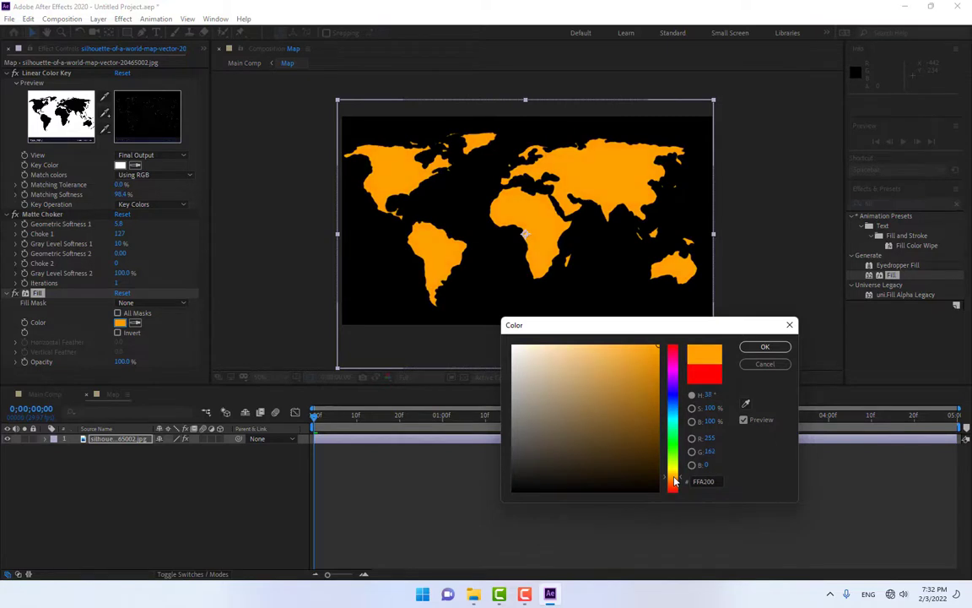
{"action": "left_click", "coordinate": [745, 348]}
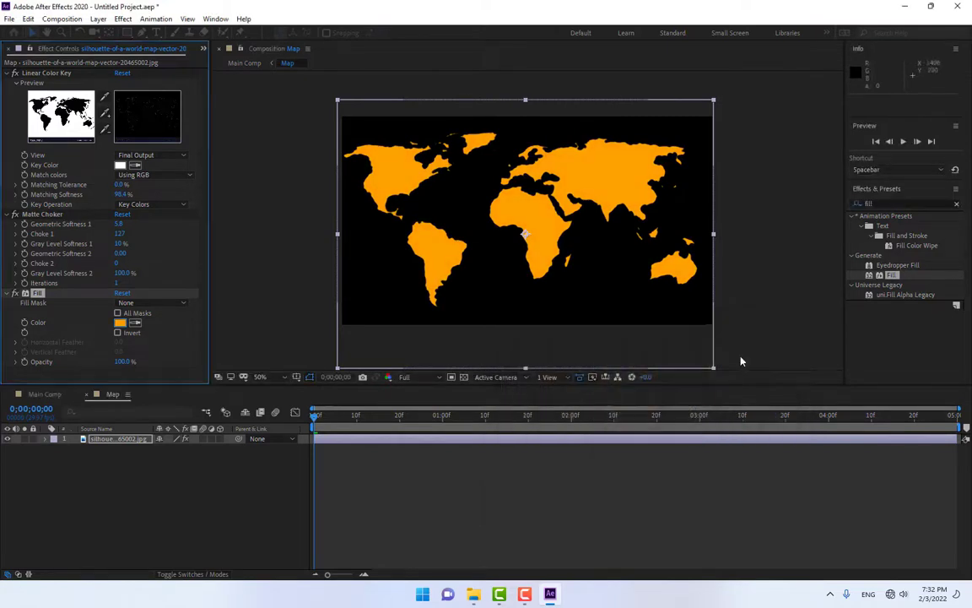
- Create a new 1280 × 720 px black solid named Form in the Main Comp composition
{"action": "left_click", "coordinate": [44, 395]}
{"action": "right_click", "coordinate": [135, 527]}
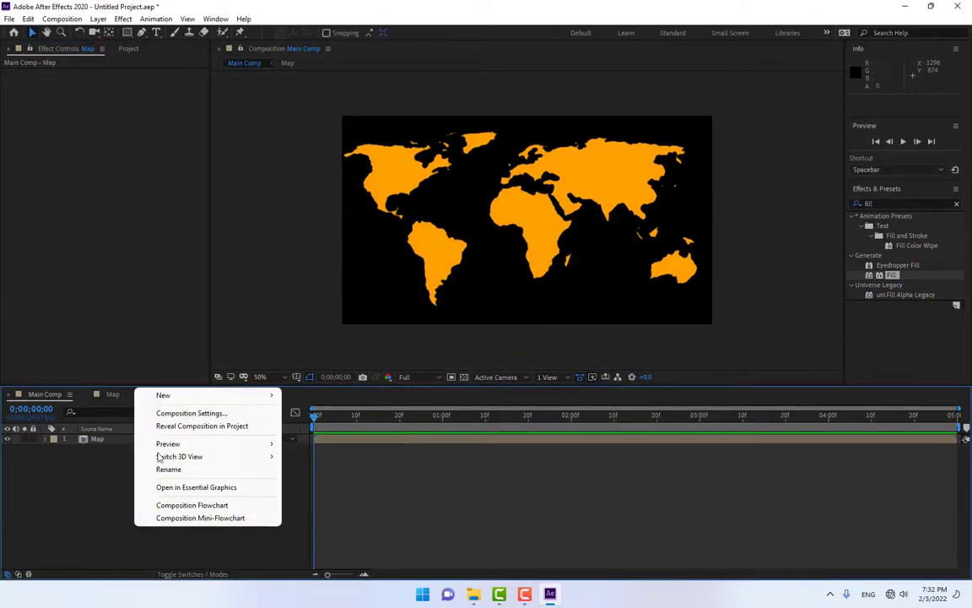
{"action": "mouse_move", "coordinate": [164, 395]}
{"action": "left_click", "coordinate": [338, 425]}
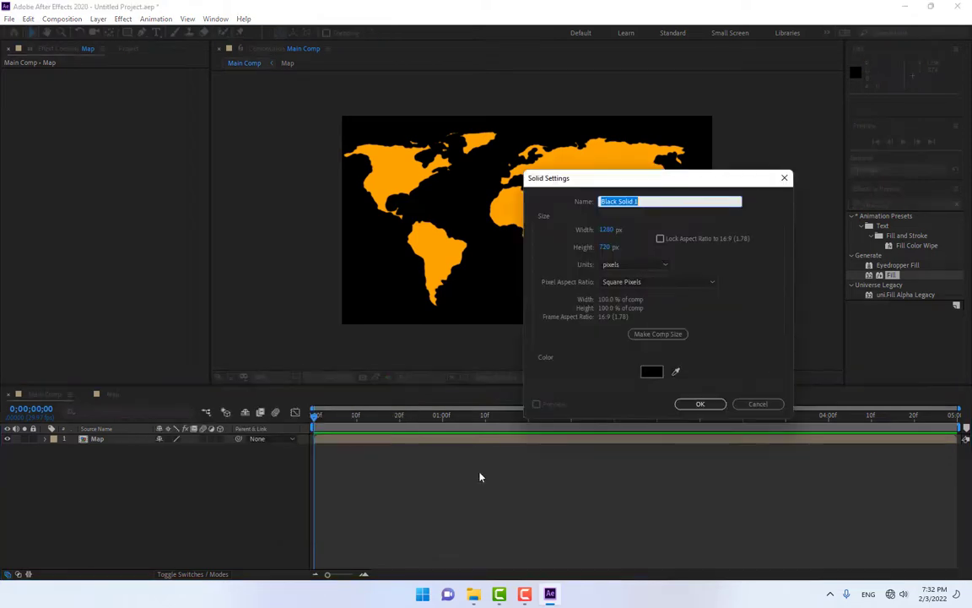
{"action": "type", "text": "Form"}
{"action": "key", "text": "Return"}
- Apply the RG Trapcode Form effect to the Form solid
{"action": "left_click", "coordinate": [123, 18]}
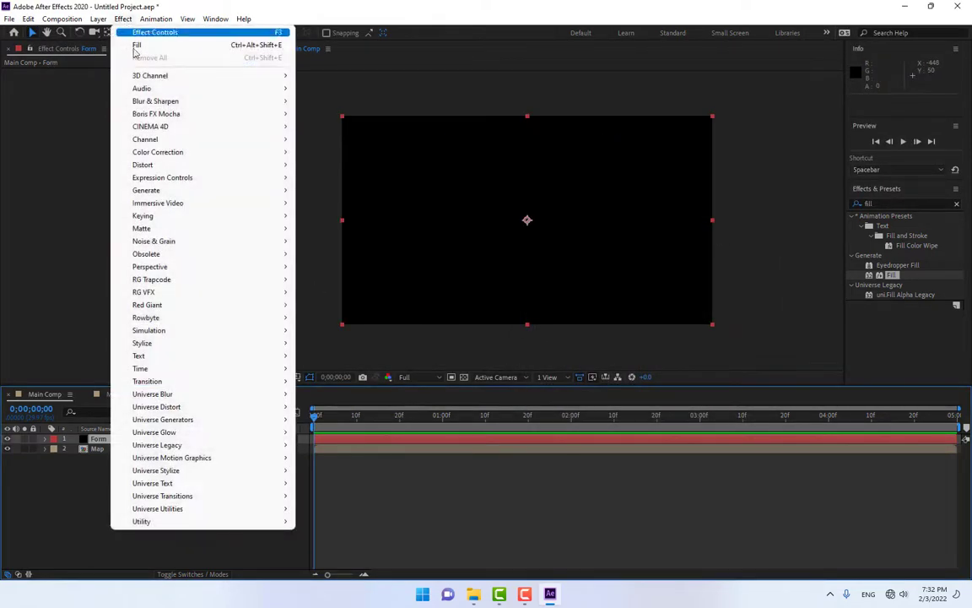
{"action": "mouse_move", "coordinate": [184, 281]}
{"action": "left_click", "coordinate": [324, 304]}
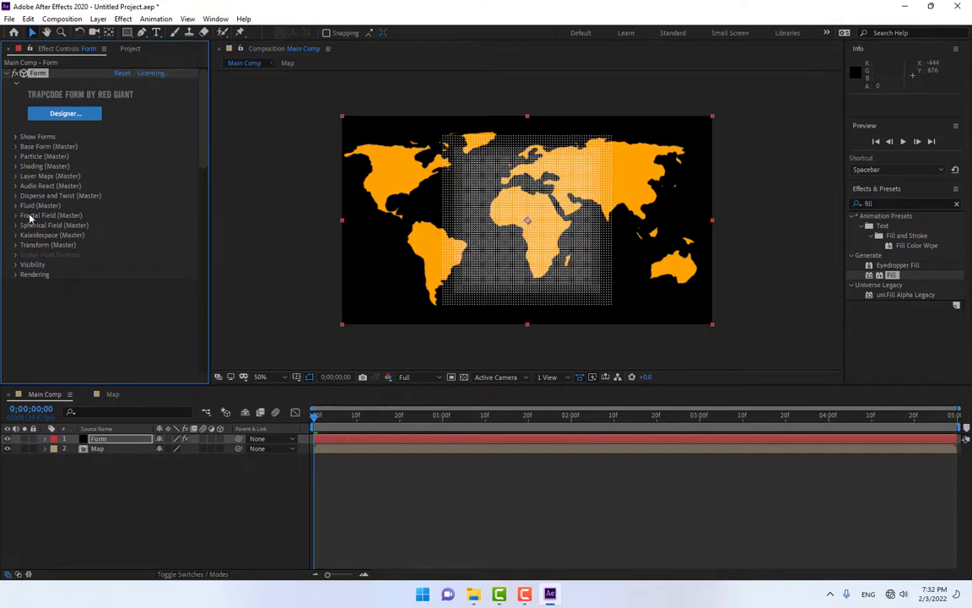
- Set the Form effect's Base Form to Sphere - Layered with 1 sphere layer and Size XYZ 630
{"action": "left_click", "coordinate": [15, 148]}
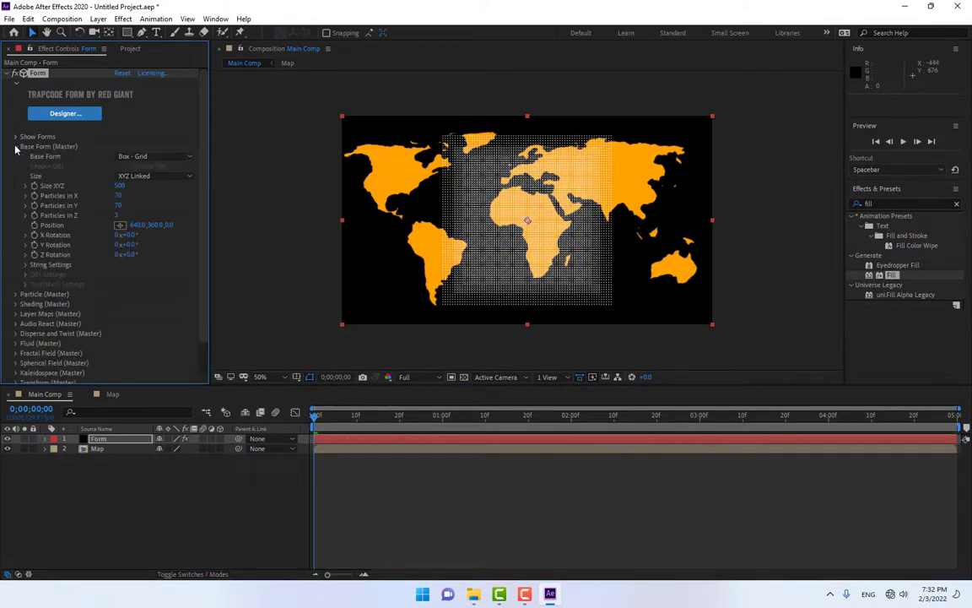
{"action": "left_click", "coordinate": [149, 157]}
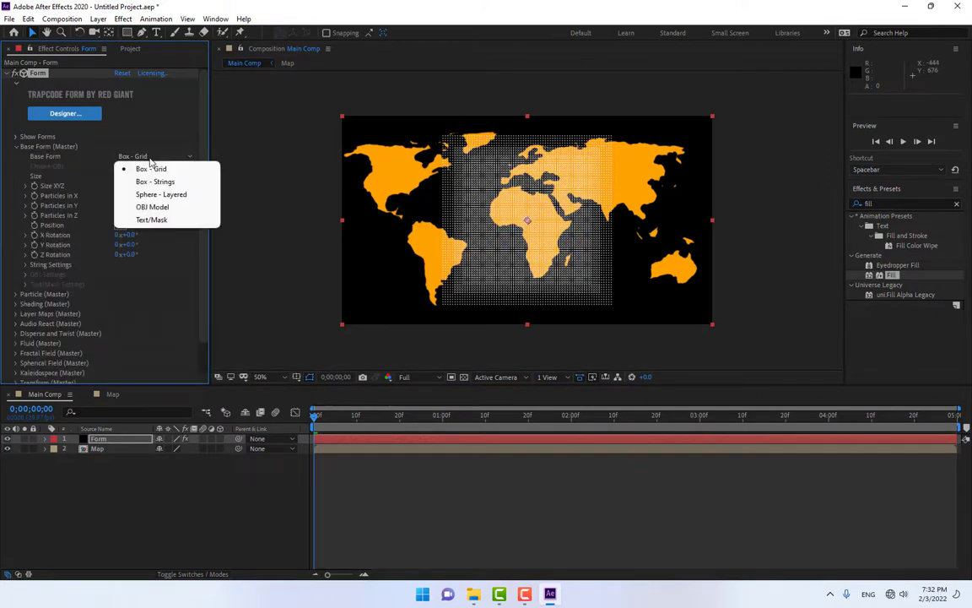
{"action": "left_click", "coordinate": [167, 196]}
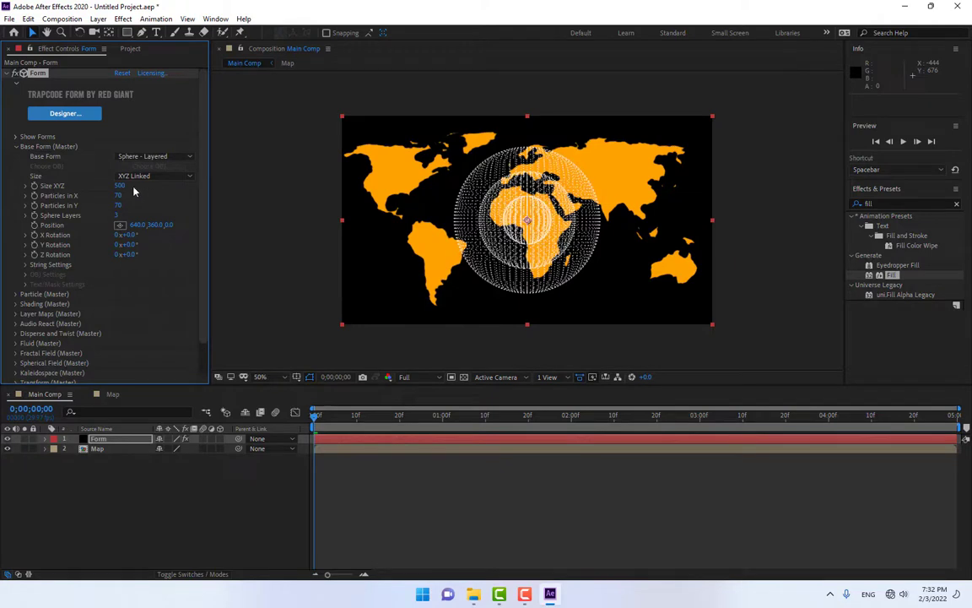
{"action": "left_click", "coordinate": [119, 215]}
{"action": "type", "text": "1"}
{"action": "key", "text": "Return"}
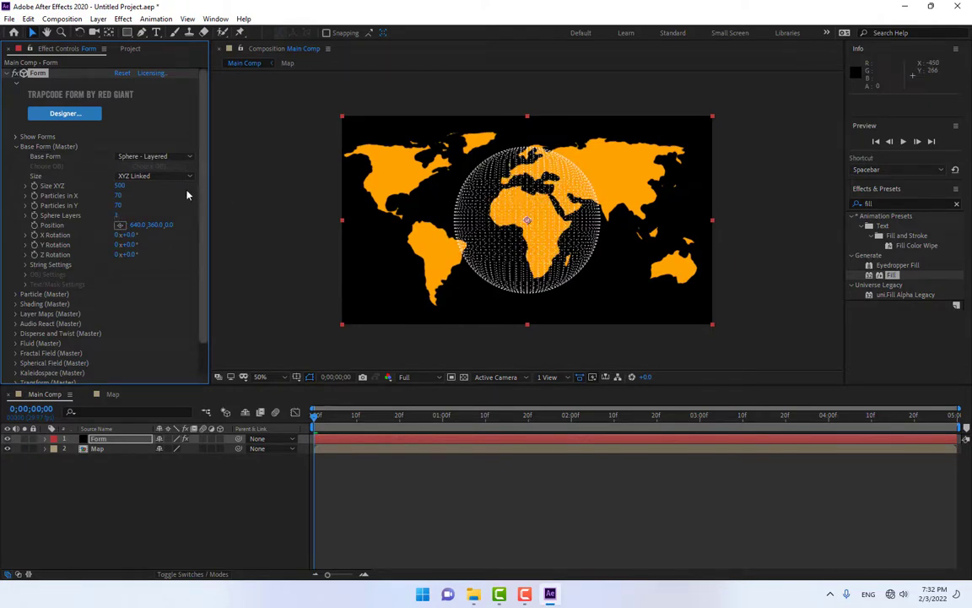
{"action": "left_click_drag", "start_coordinate": [121, 187], "coordinate": [123, 186]}
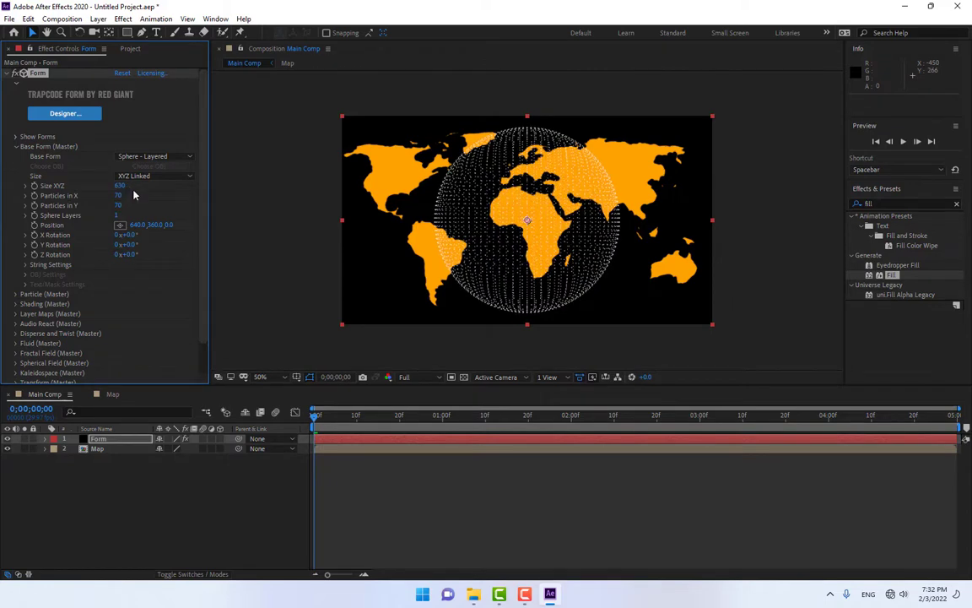
- Add a two-node camera with the 24mm preset to Main Comp
{"action": "right_click", "coordinate": [194, 489]}
{"action": "mouse_move", "coordinate": [303, 355]}
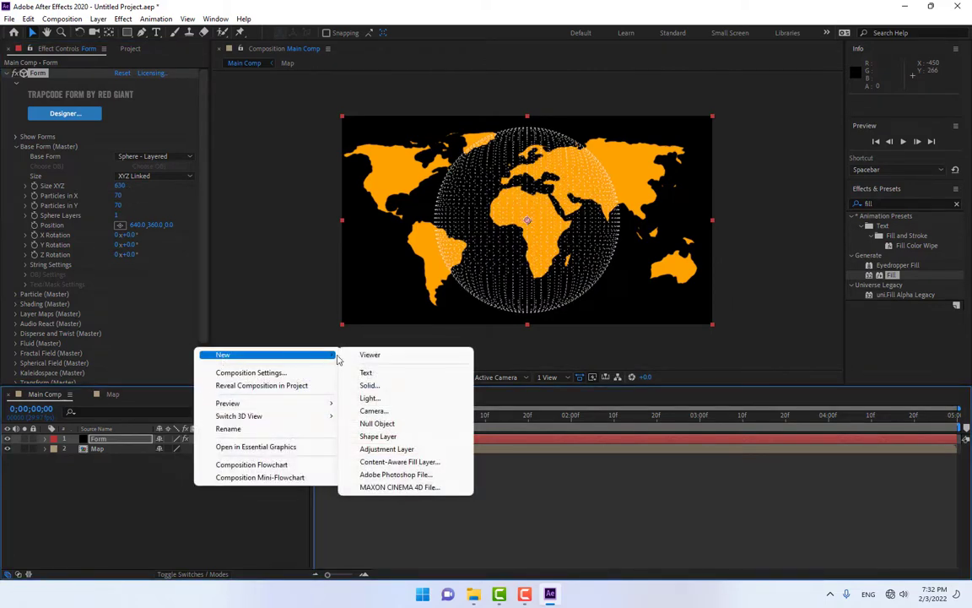
{"action": "left_click", "coordinate": [388, 413]}
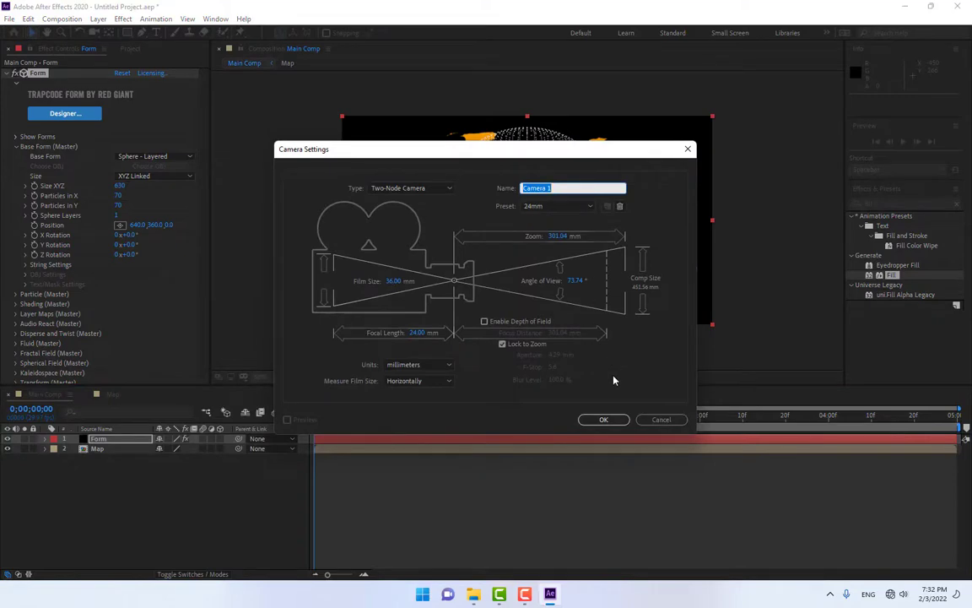
{"action": "left_click", "coordinate": [606, 421]}
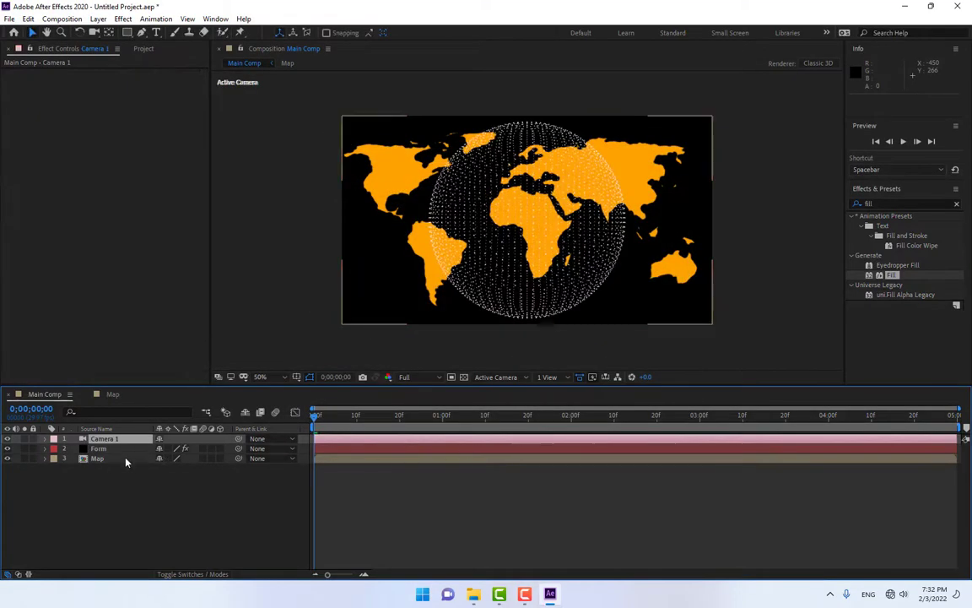
- Hide the Map layer and use it as the Form effect's Color and Alpha layer map with RGBA to RGBA functionality
{"action": "left_click", "coordinate": [106, 451]}
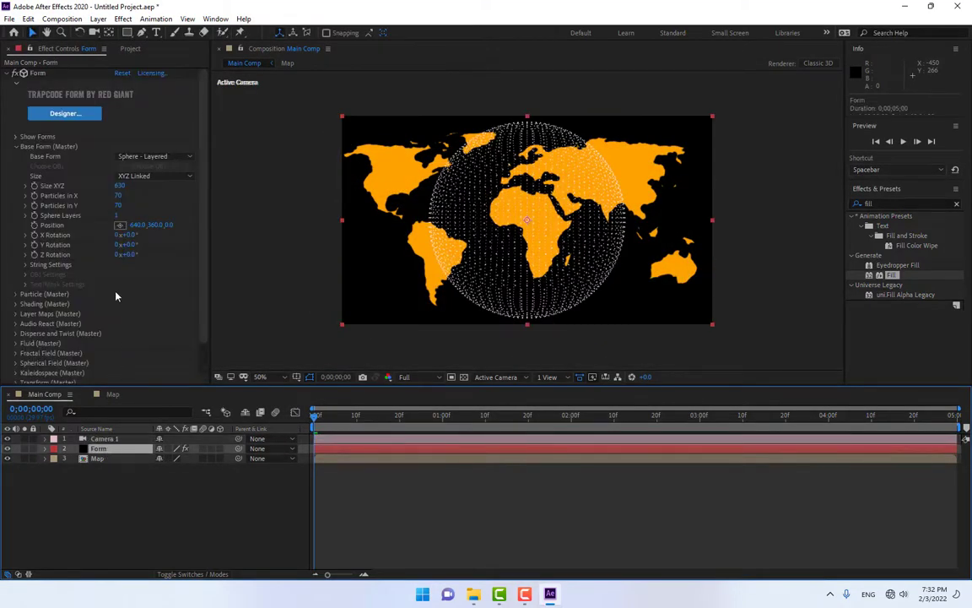
{"action": "left_click", "coordinate": [8, 459]}
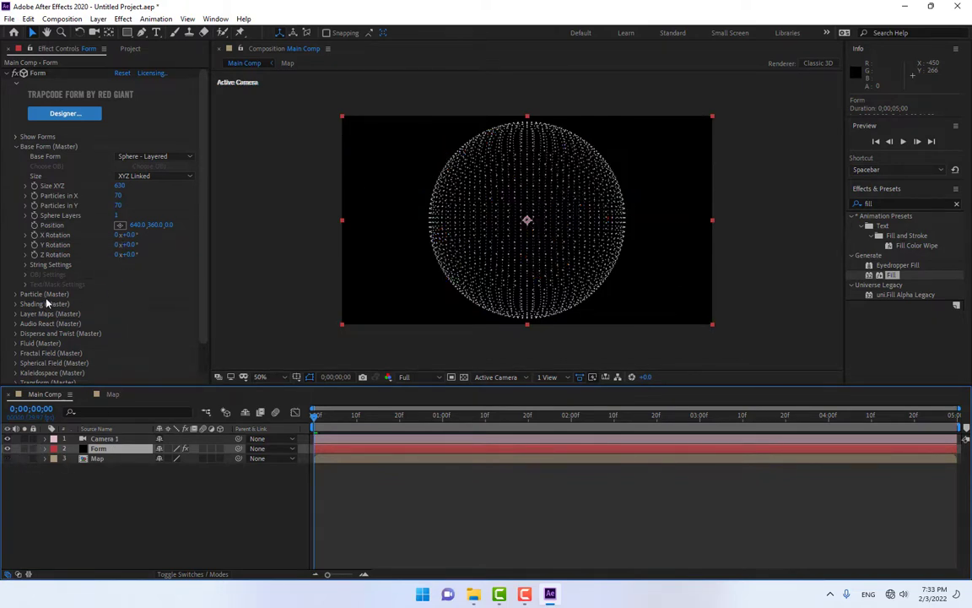
{"action": "left_click", "coordinate": [15, 314]}
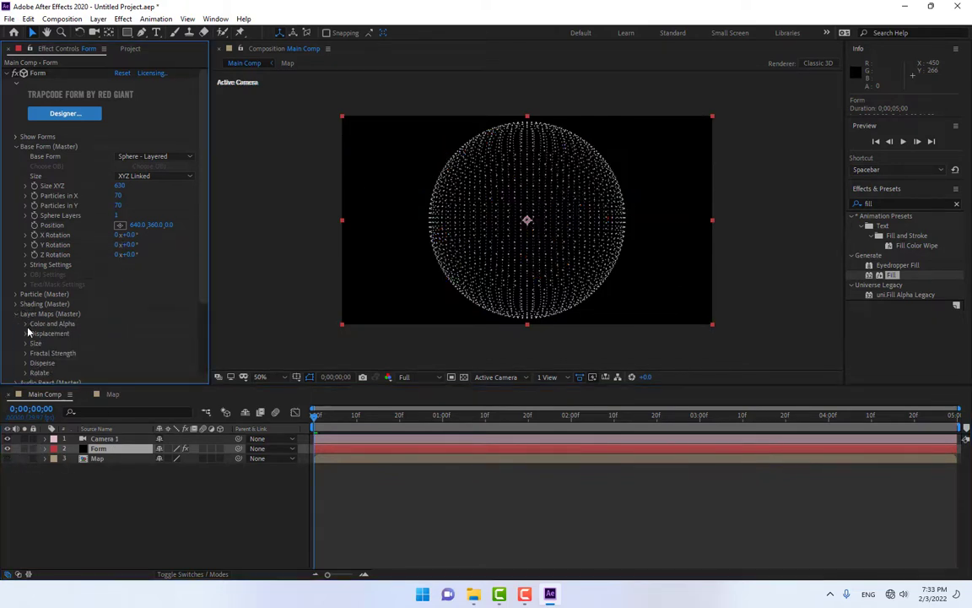
{"action": "left_click", "coordinate": [26, 324]}
{"action": "left_click", "coordinate": [128, 333]}
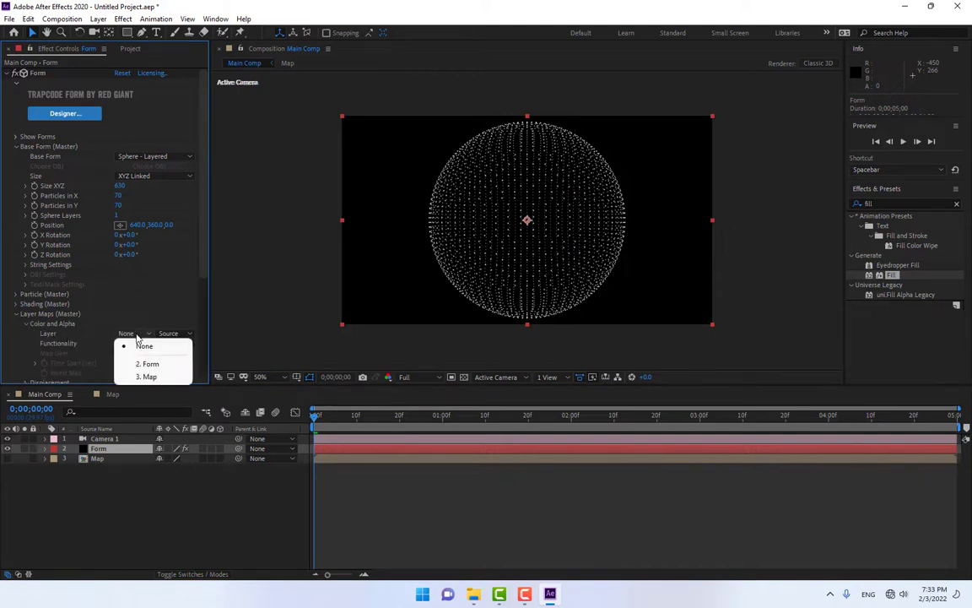
{"action": "left_click", "coordinate": [149, 377]}
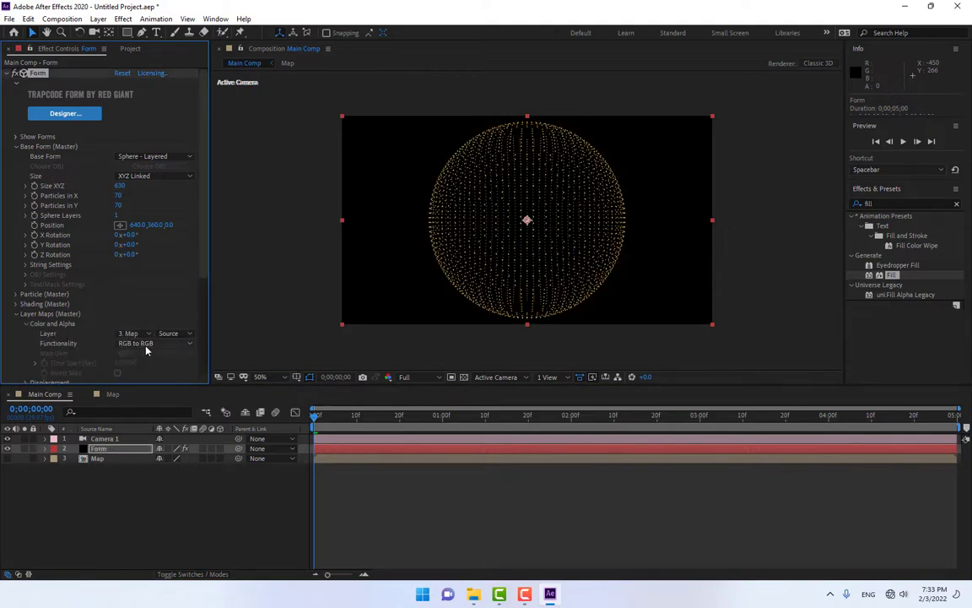
{"action": "left_click", "coordinate": [137, 343]}
{"action": "left_click", "coordinate": [166, 371]}
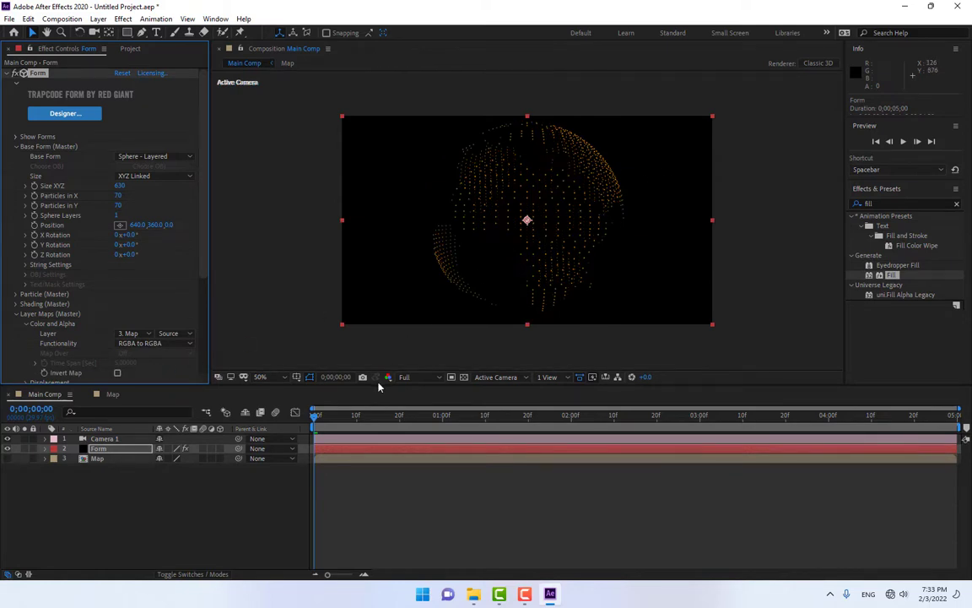
- Increase the sphere's particle density to 139 Particles in X and 171 Particles in Y
{"action": "left_click_drag", "start_coordinate": [379, 387], "coordinate": [380, 434]}
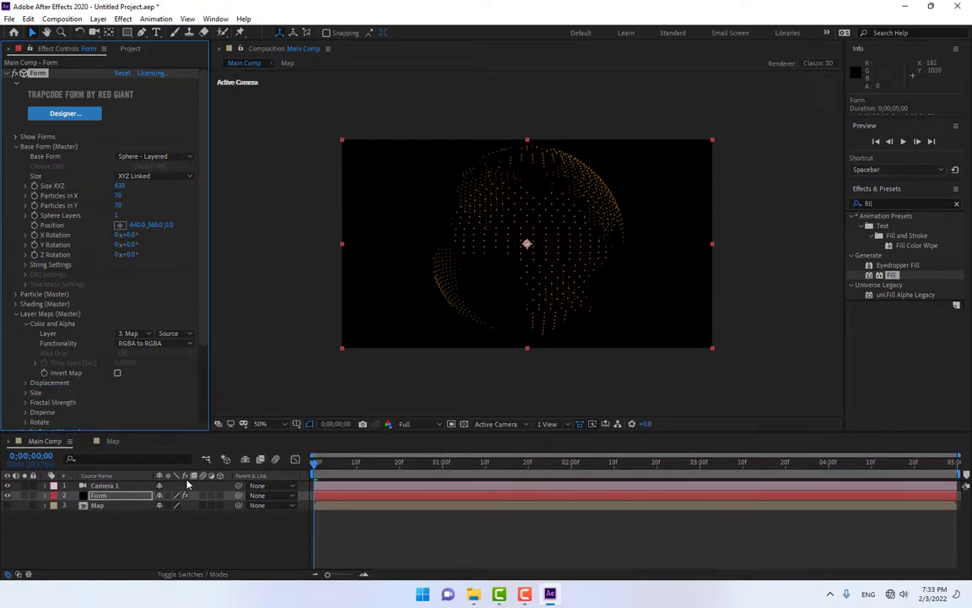
{"action": "left_click", "coordinate": [121, 498]}
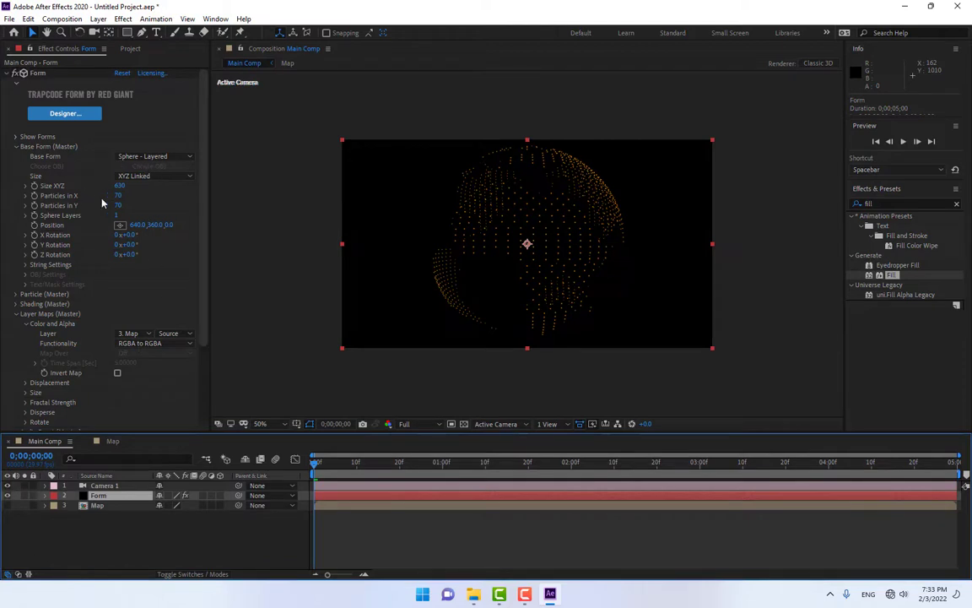
{"action": "left_click_drag", "start_coordinate": [117, 195], "coordinate": [186, 206]}
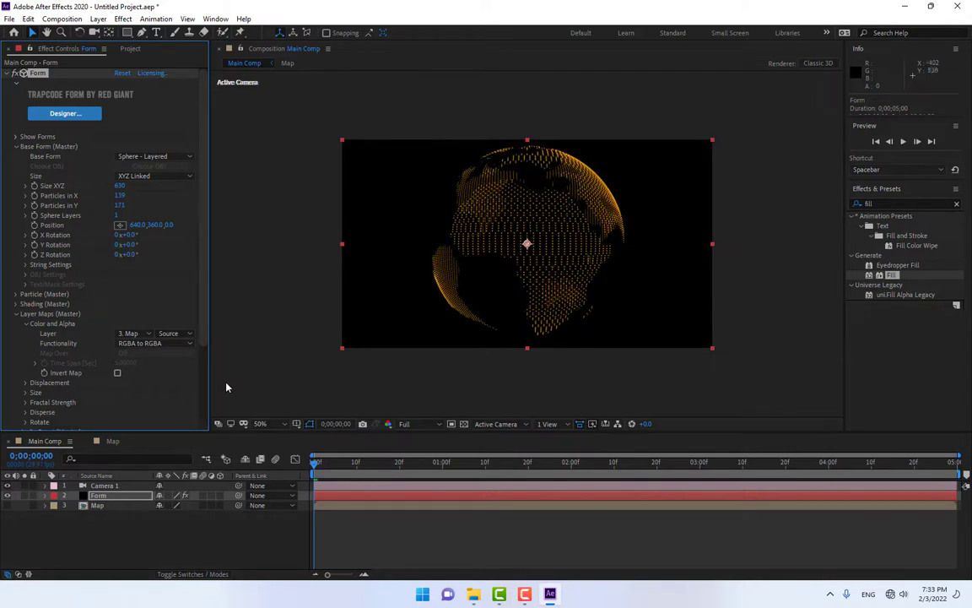
- Try a particle Size of 1 on the Form effect, settle on Size 2, and set Sphere Feather to 0
{"action": "scroll", "coordinate": [165, 342], "scroll_direction": "down", "scroll_amount": 3}
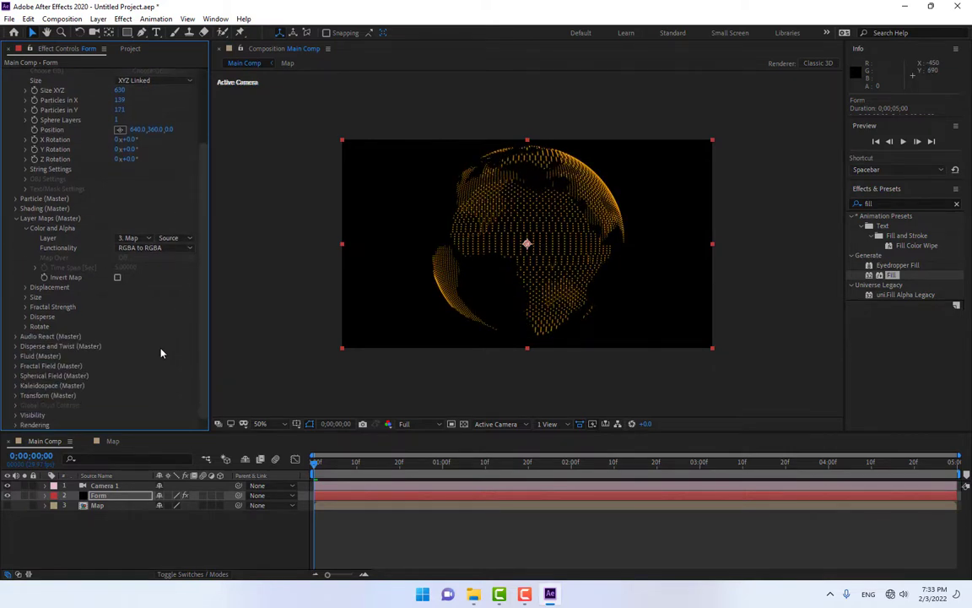
{"action": "left_click", "coordinate": [15, 219]}
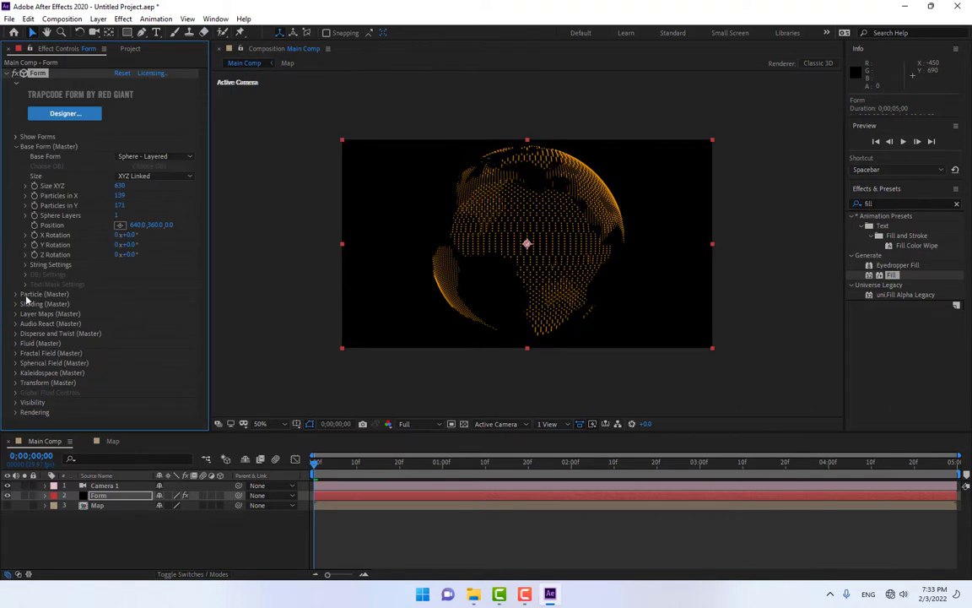
{"action": "left_click", "coordinate": [15, 295]}
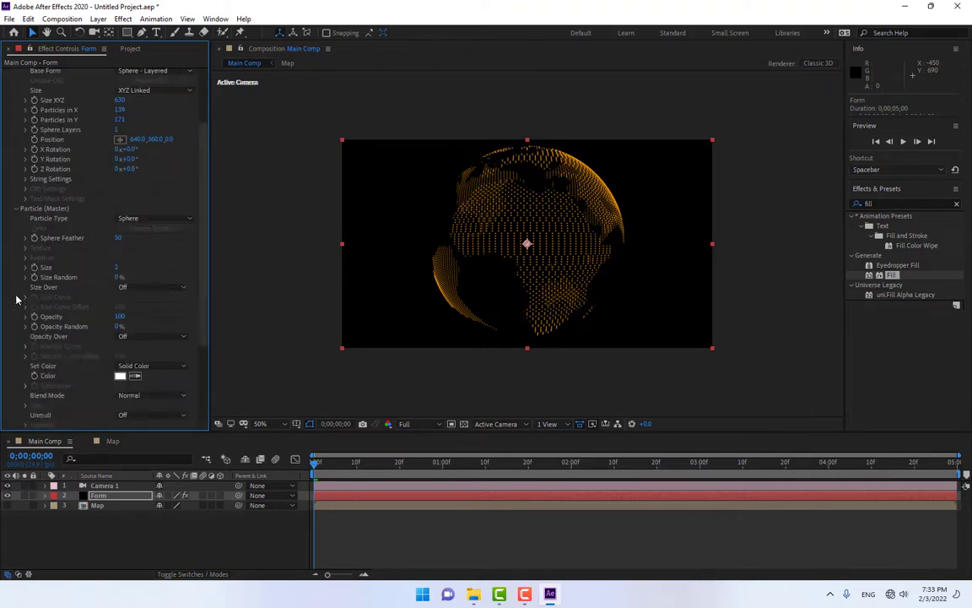
{"action": "left_click", "coordinate": [118, 267]}
{"action": "type", "text": "1"}
{"action": "key", "text": "Return"}
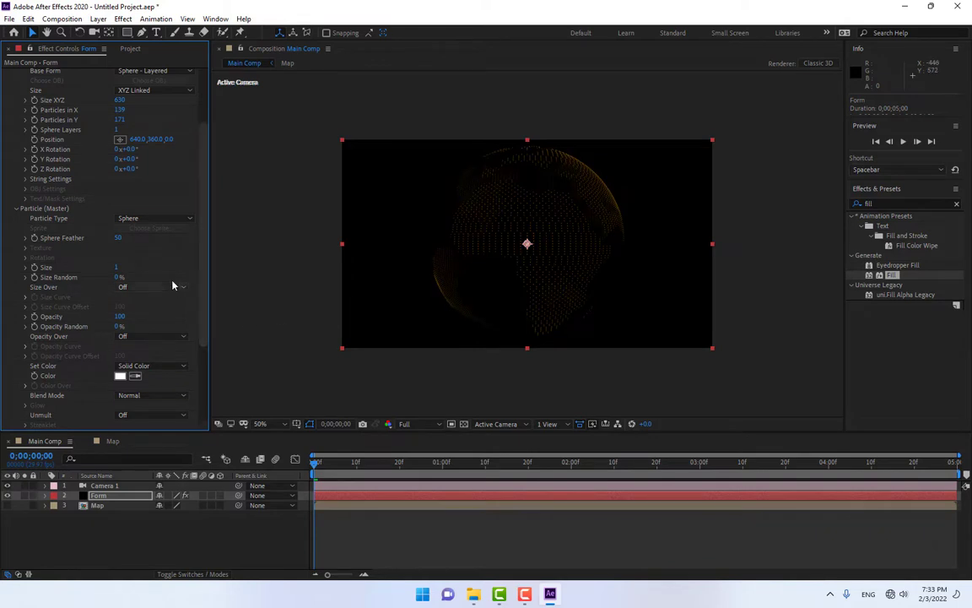
{"action": "left_click", "coordinate": [118, 268]}
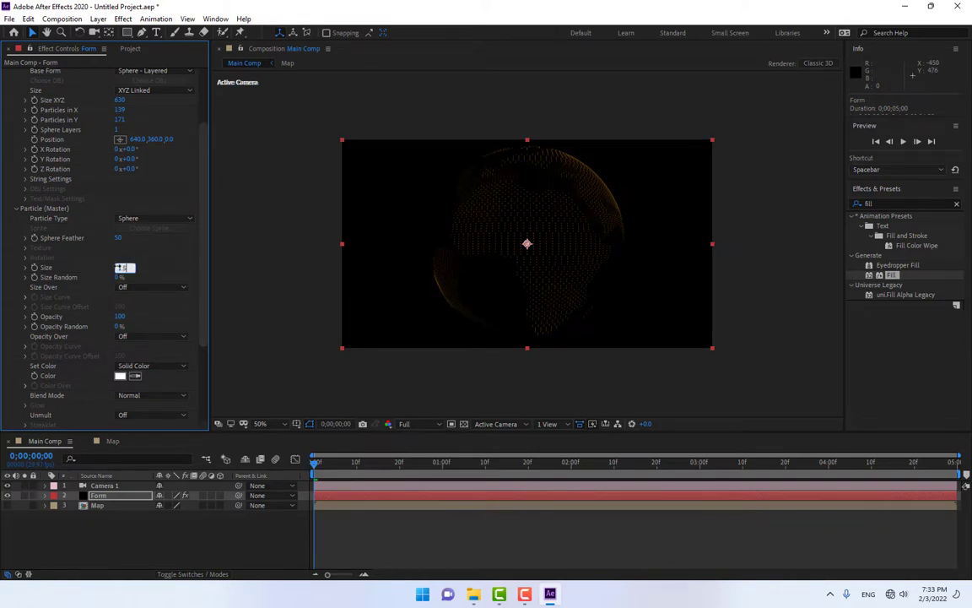
{"action": "type", "text": "2"}
{"action": "key", "text": "Return"}
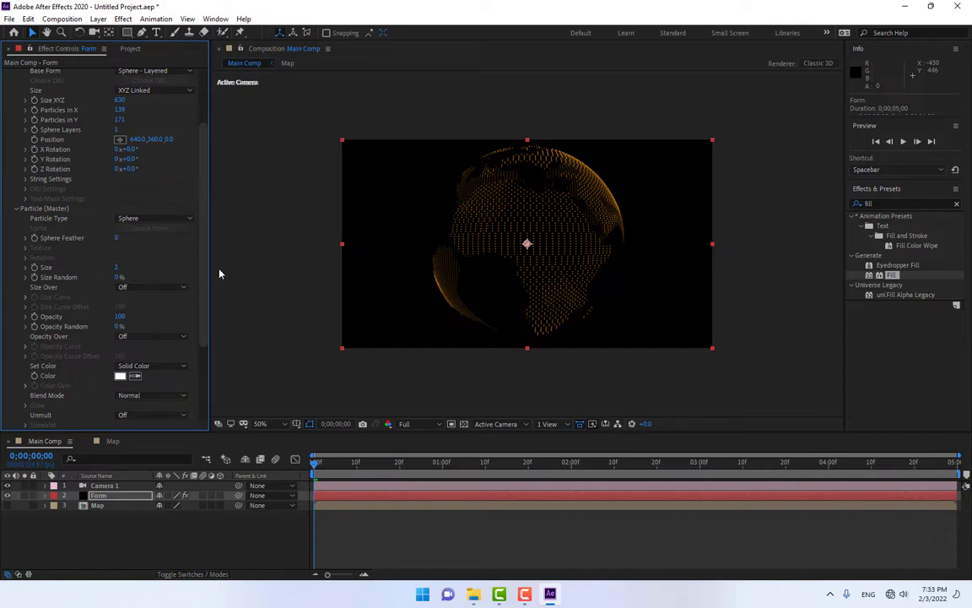
- Duplicate the Form layer in Main Comp
{"action": "left_click", "coordinate": [170, 528]}
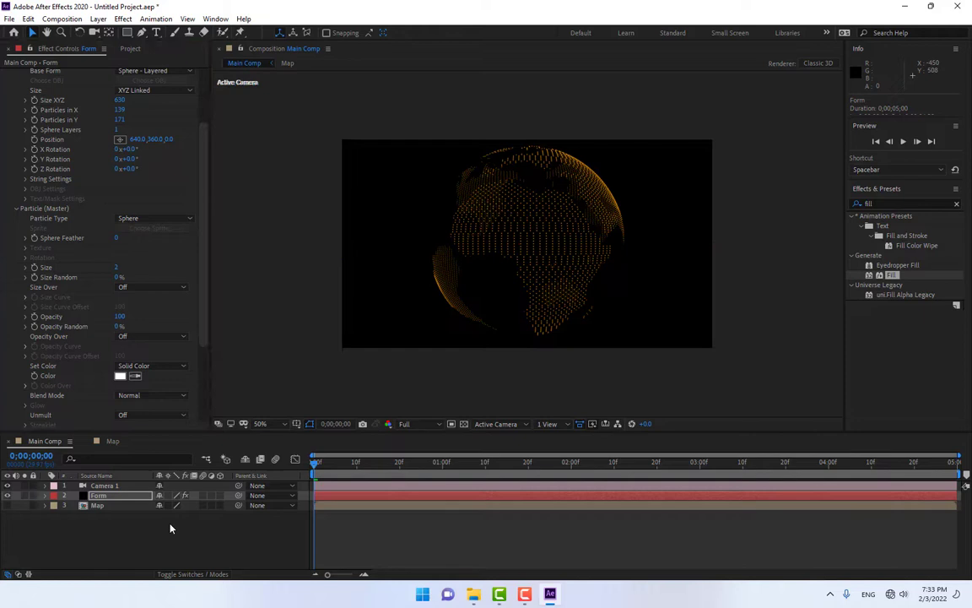
{"action": "left_click", "coordinate": [105, 497]}
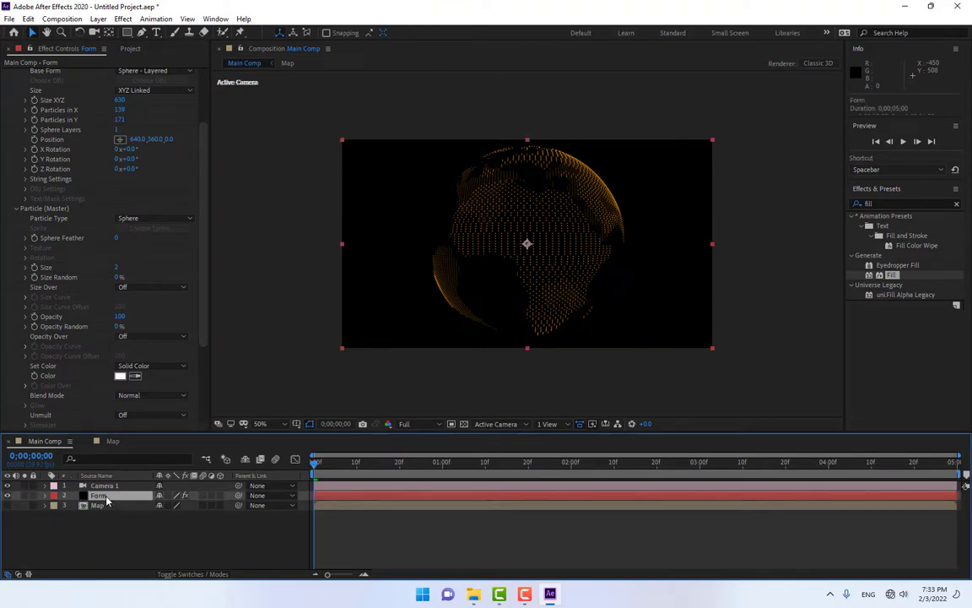
{"action": "key", "text": "ctrl+d"}
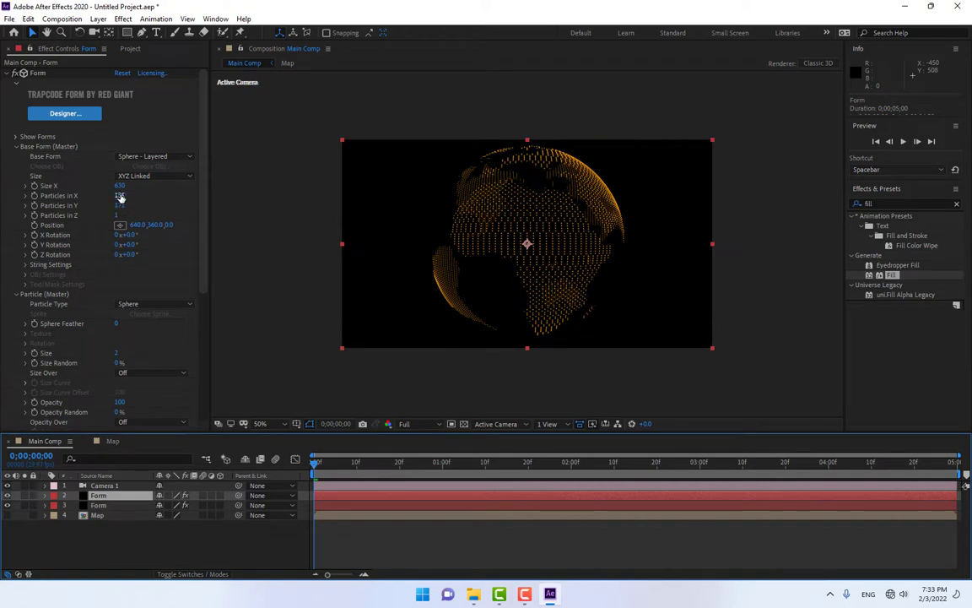
- Set the duplicate Form layer's sphere to Size XYZ 870, with 4 Particles in X and 250 Particles in Y
{"action": "left_click_drag", "start_coordinate": [119, 195], "coordinate": [86, 196]}
{"action": "left_click_drag", "start_coordinate": [123, 245], "coordinate": [130, 282]}
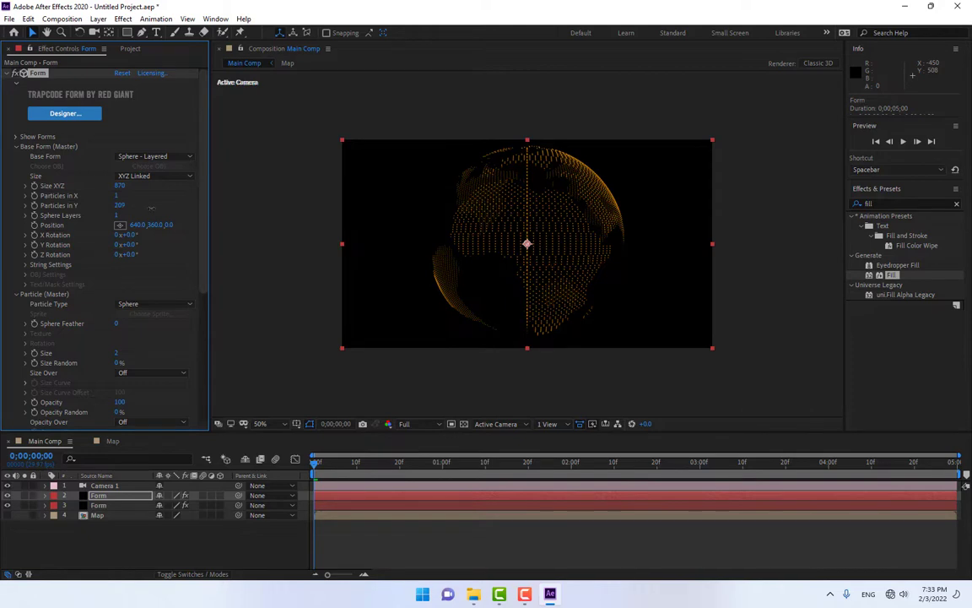
{"action": "left_click_drag", "start_coordinate": [119, 195], "coordinate": [132, 193]}
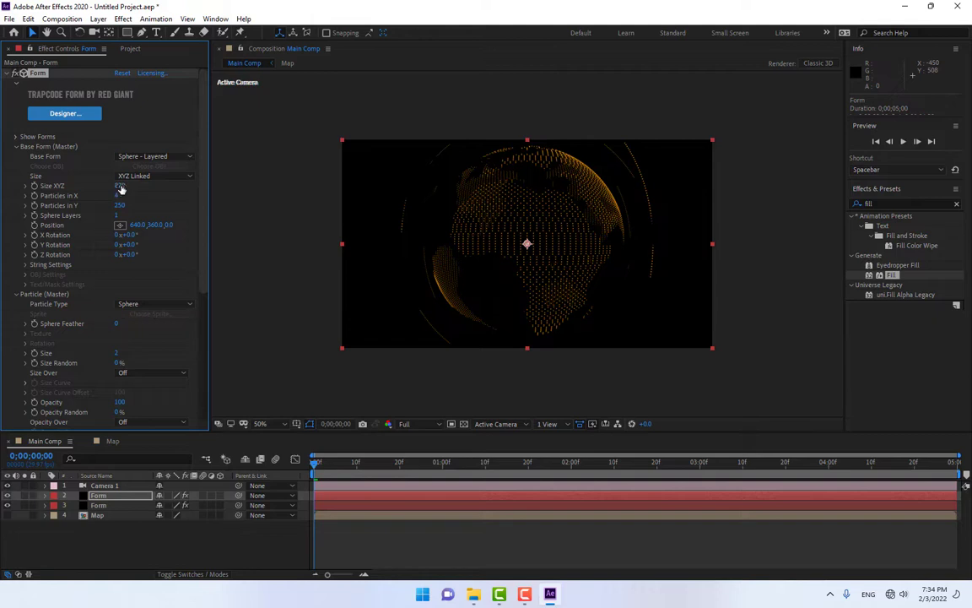
- Set the duplicate Form layer's sphere to Size XYZ 950, with 3 Particles in X and 290 Particles in Y
{"action": "left_click_drag", "start_coordinate": [120, 186], "coordinate": [141, 187]}
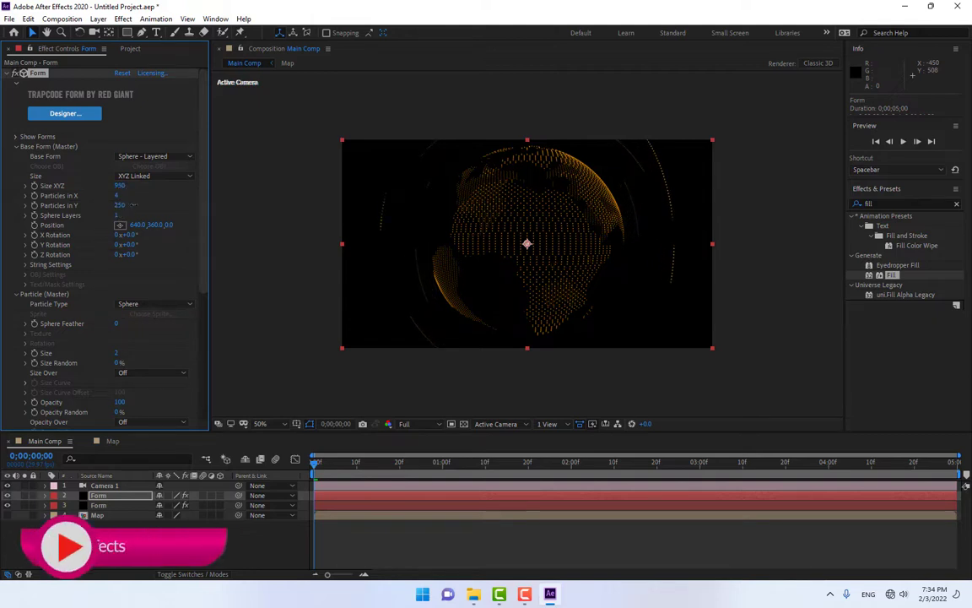
{"action": "left_click_drag", "start_coordinate": [119, 206], "coordinate": [168, 201]}
{"action": "mouse_move", "coordinate": [109, 206]}
{"action": "left_mouse_down"}
{"action": "mouse_move", "coordinate": [138, 203]}
{"action": "mouse_move", "coordinate": [119, 195]}
{"action": "mouse_move", "coordinate": [93, 204]}
{"action": "left_mouse_up"}
{"action": "left_click", "coordinate": [113, 197]}
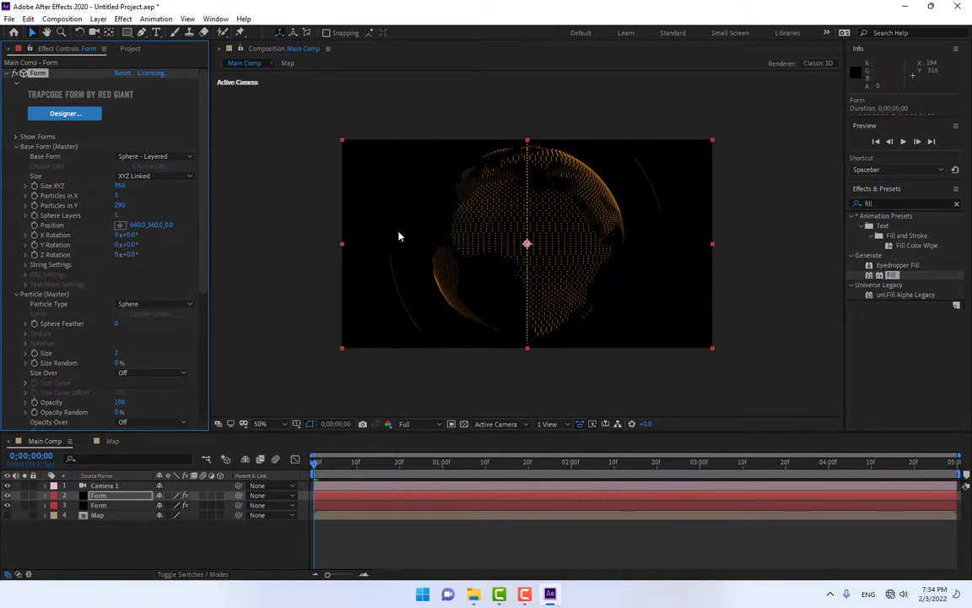
- Set the duplicate Form's Color and Alpha layer map to None
{"action": "scroll", "coordinate": [121, 304], "scroll_direction": "down", "scroll_amount": 3}
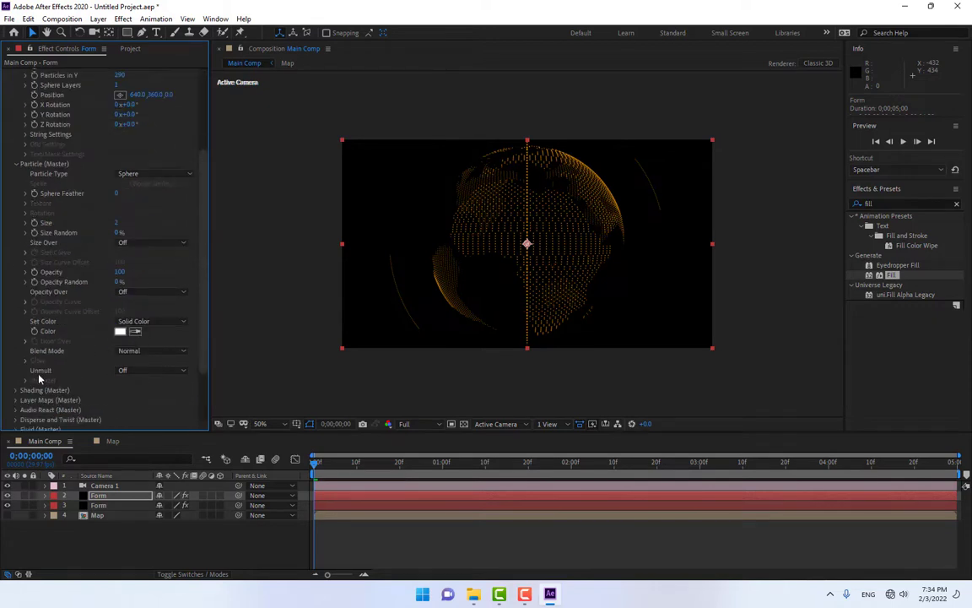
{"action": "left_click", "coordinate": [16, 400]}
{"action": "scroll", "coordinate": [20, 380], "scroll_direction": "down", "scroll_amount": 2}
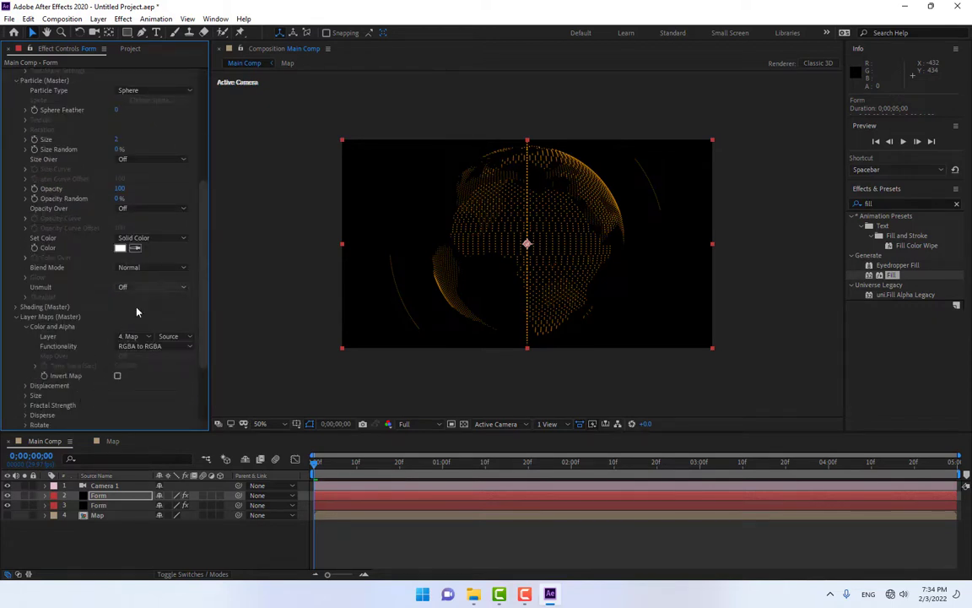
{"action": "left_click", "coordinate": [133, 336]}
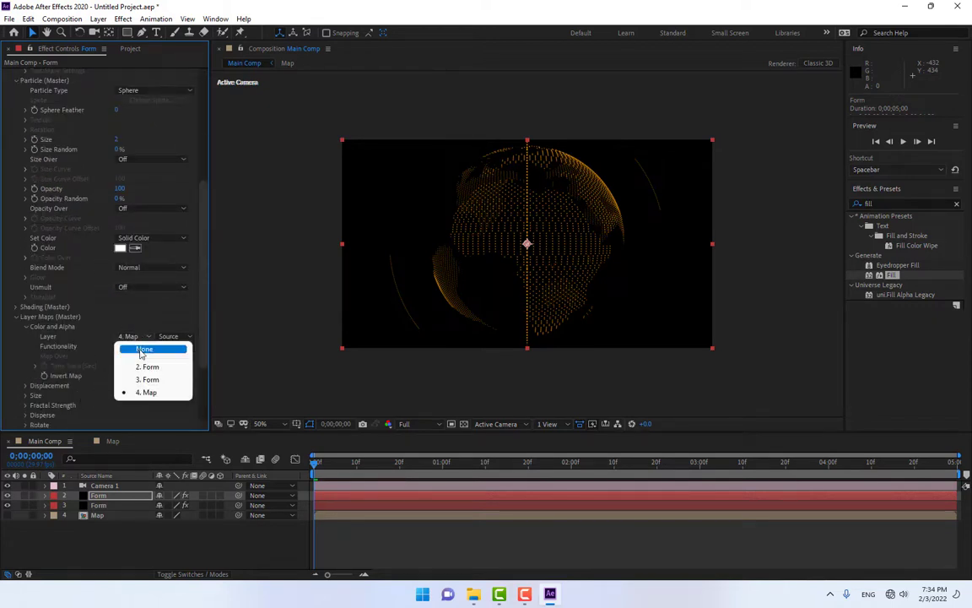
{"action": "left_click", "coordinate": [140, 353]}
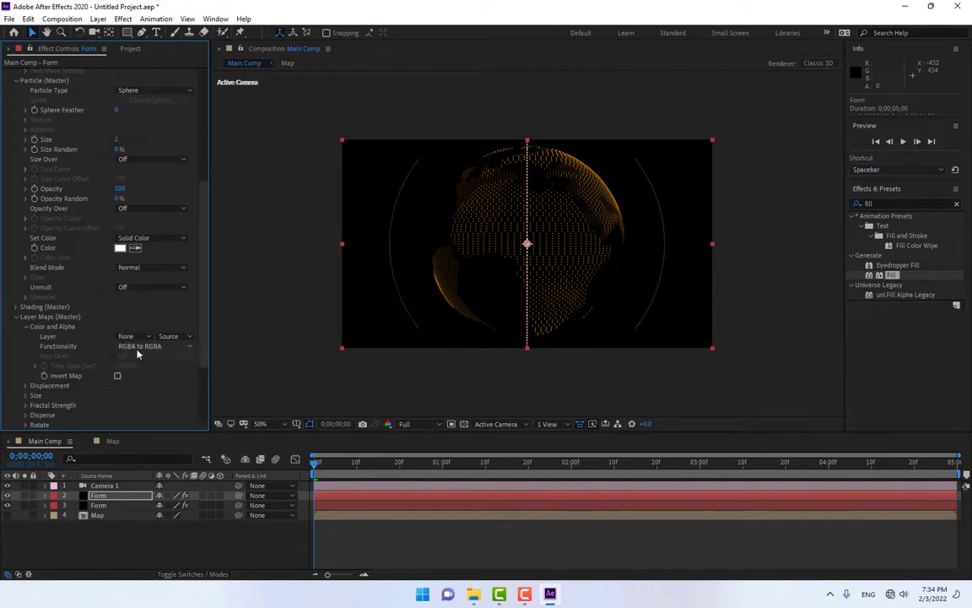
{"action": "left_click", "coordinate": [16, 319]}
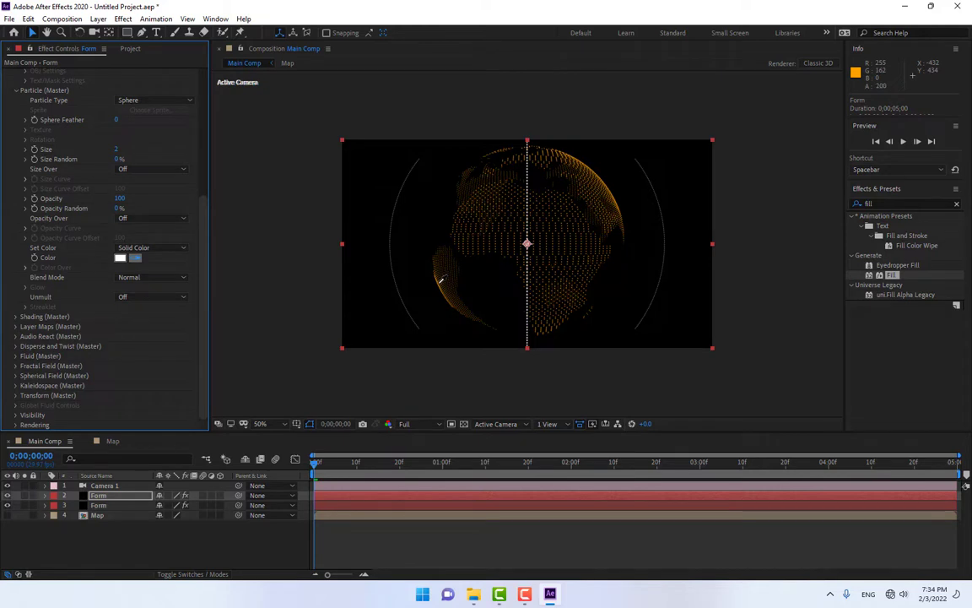
- Sample the globe's orange as the duplicate Form's particle Color and set its particle Size to 1
{"action": "left_click", "coordinate": [439, 281]}
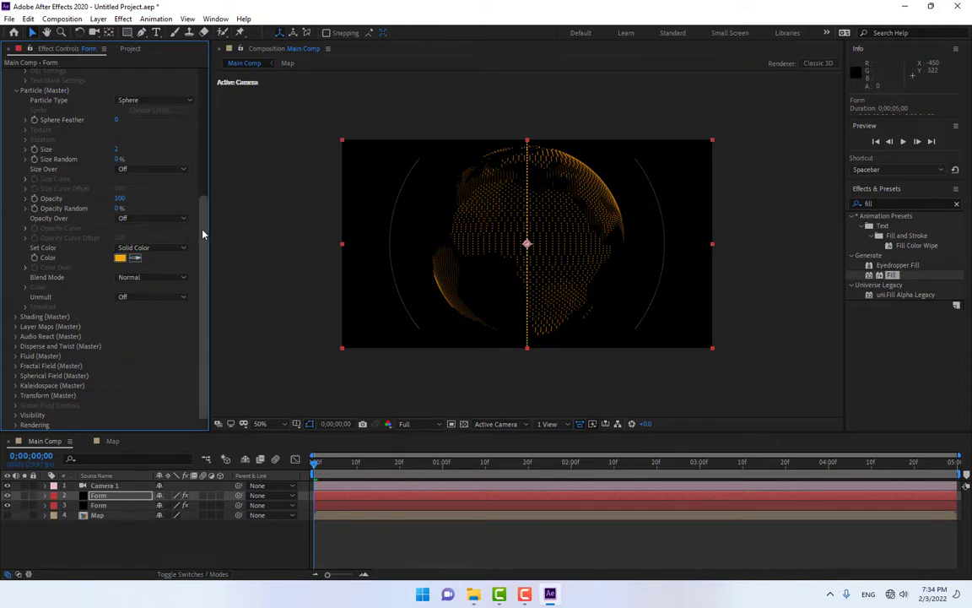
{"action": "scroll", "coordinate": [110, 220], "scroll_direction": "up", "scroll_amount": 3}
{"action": "left_click", "coordinate": [118, 242]}
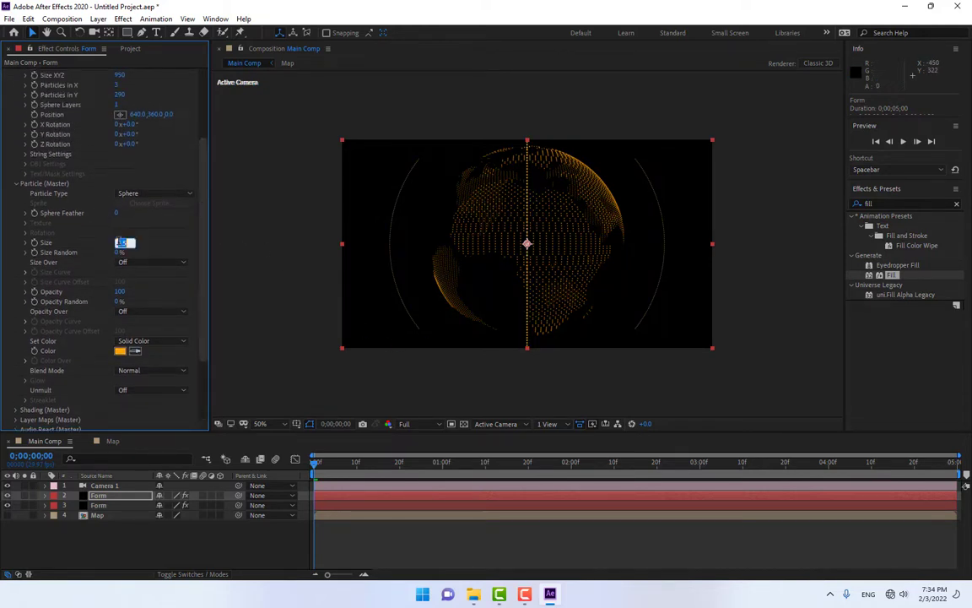
{"action": "type", "text": "2"}
{"action": "left_click", "coordinate": [119, 242]}
{"action": "type", "text": "1"}
{"action": "key", "text": "Return"}
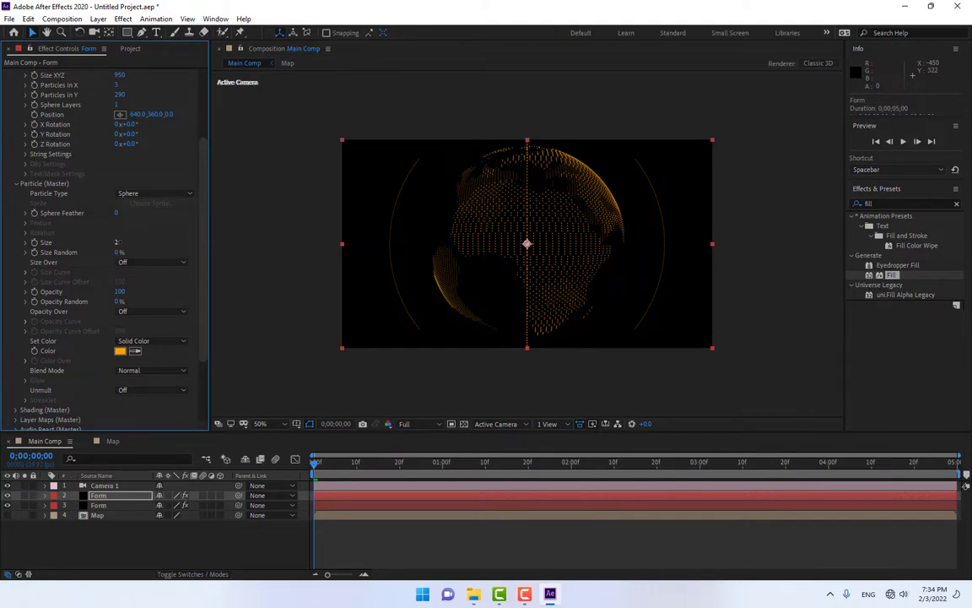
- Change the duplicate Form's Color and Alpha map Functionality to RGB to RGB
{"action": "scroll", "coordinate": [201, 211], "scroll_direction": "up", "scroll_amount": 5}
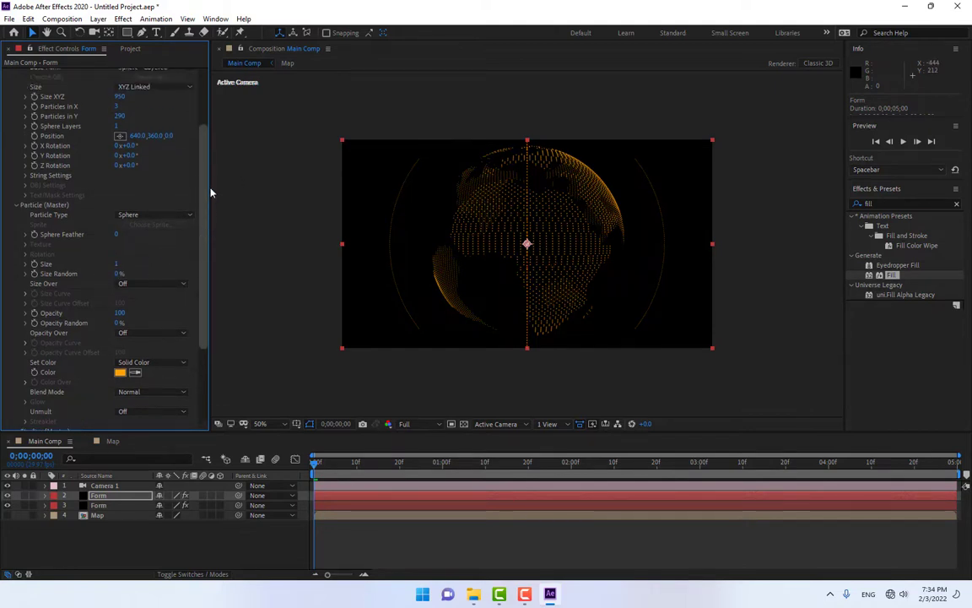
{"action": "scroll", "coordinate": [219, 155], "scroll_direction": "down", "scroll_amount": 5}
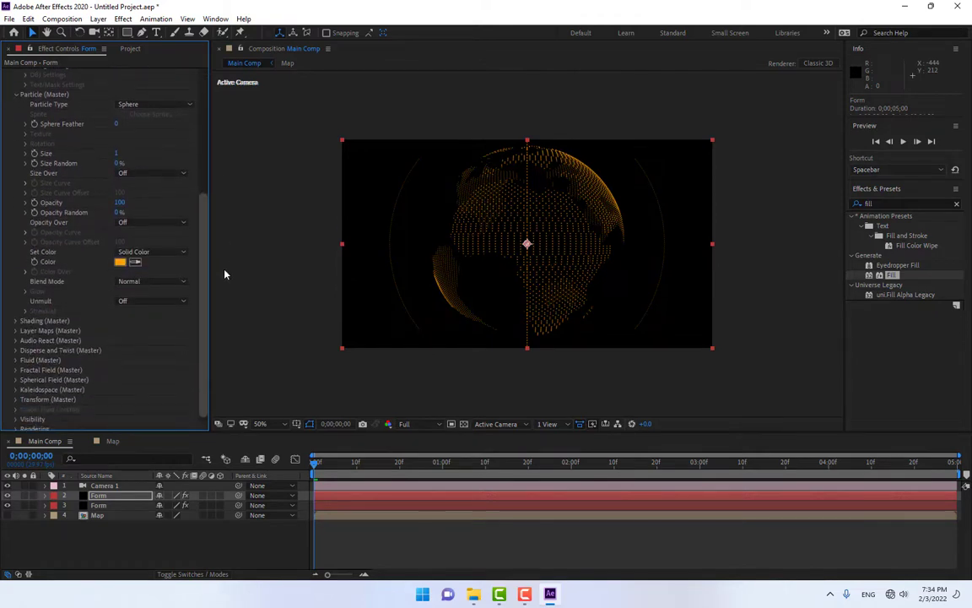
{"action": "left_click", "coordinate": [16, 330]}
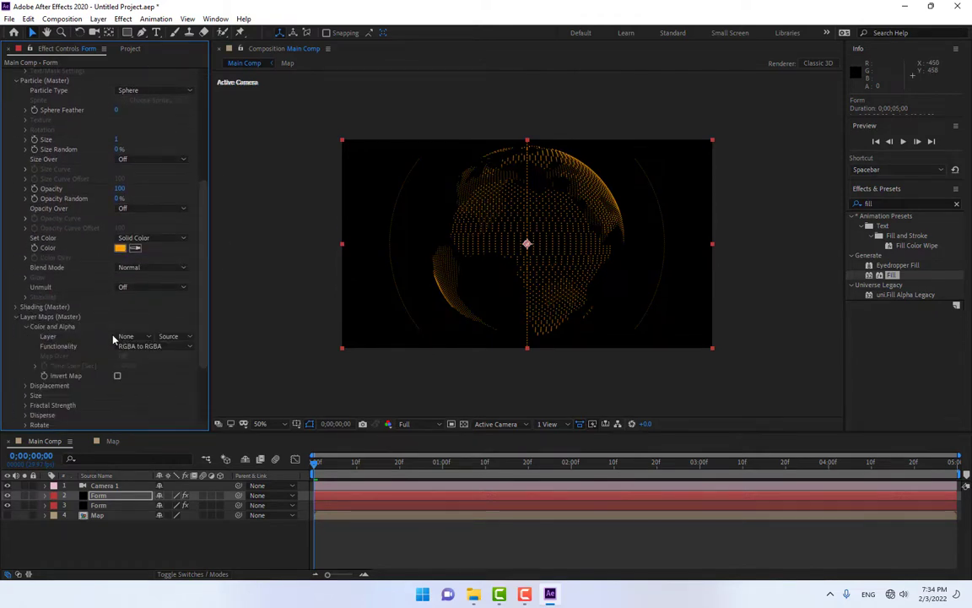
{"action": "left_click", "coordinate": [140, 346]}
{"action": "left_click", "coordinate": [148, 360]}
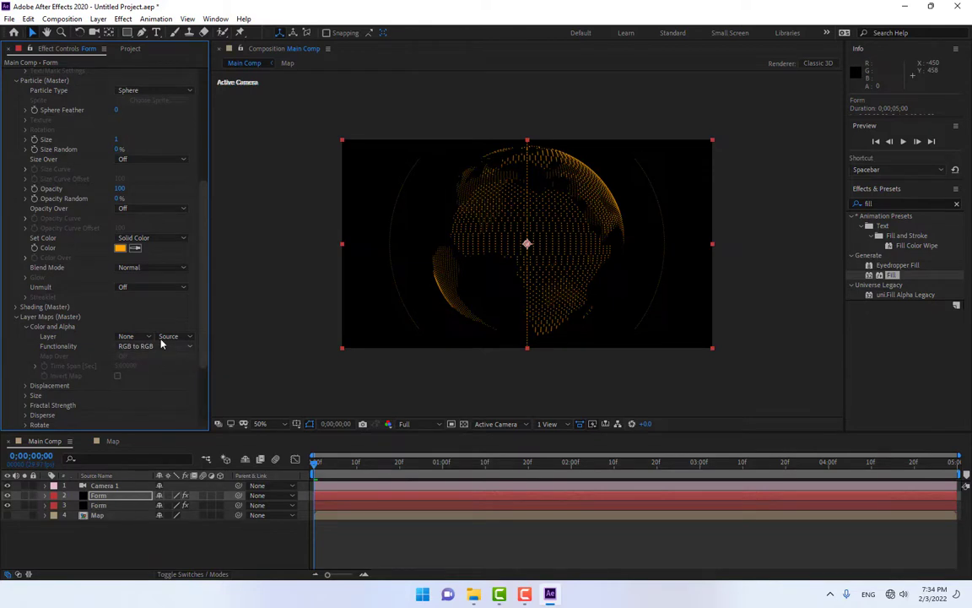
{"action": "left_click", "coordinate": [16, 317]}
{"action": "scroll", "coordinate": [215, 264], "scroll_direction": "up", "scroll_amount": 5}
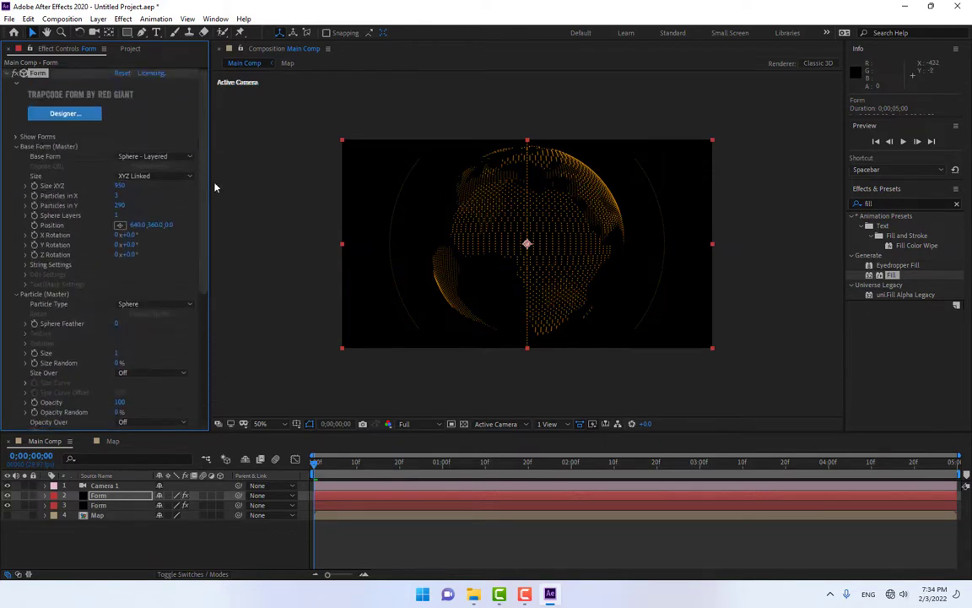
- Duplicate the globe's Form layer again in Main Comp
{"action": "left_click", "coordinate": [97, 505]}
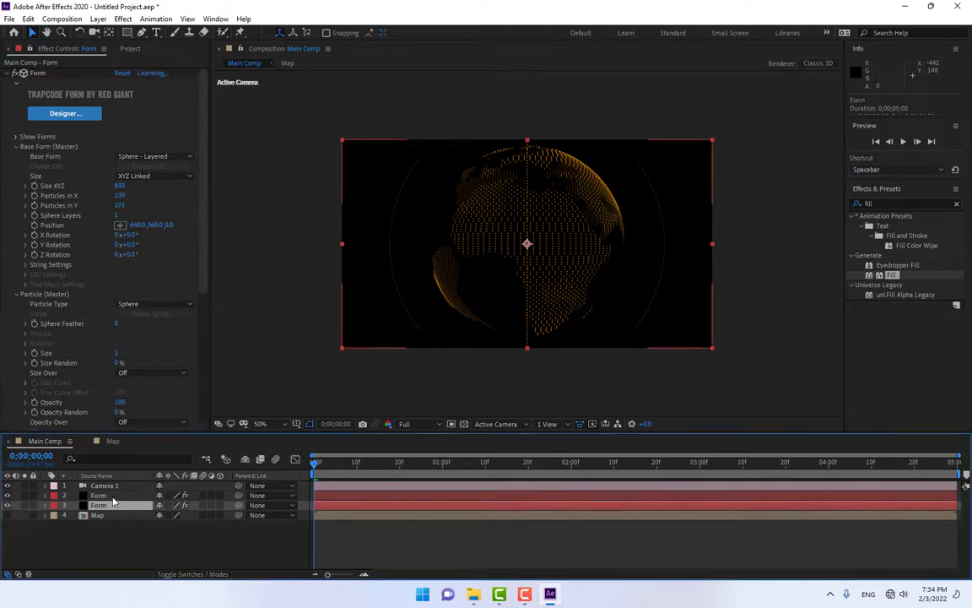
{"action": "right_click", "coordinate": [100, 495]}
{"action": "left_click", "coordinate": [105, 507]}
{"action": "key", "text": "ctrl+d"}
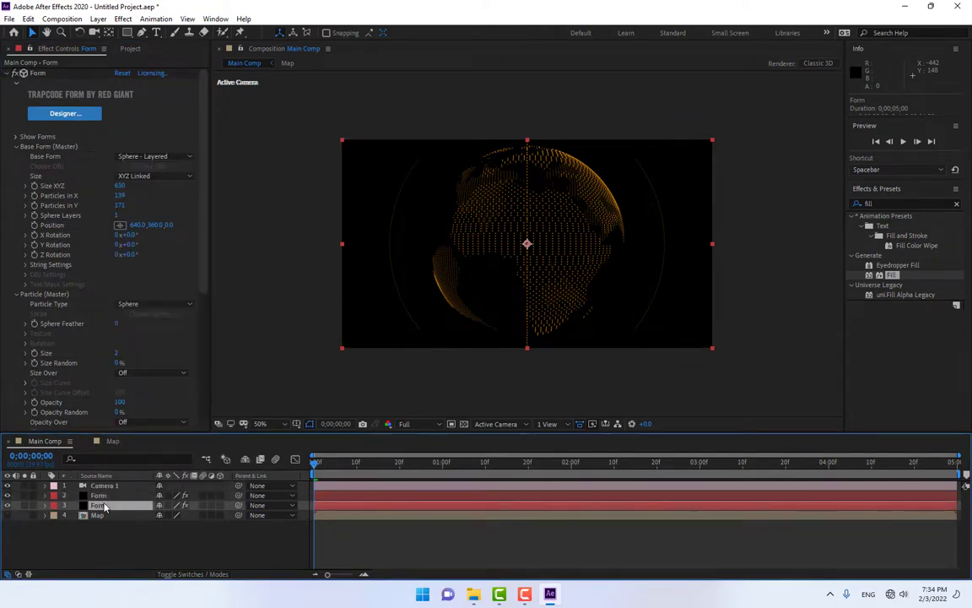
- Set the new Form duplicate's Color and Alpha layer map to None with RGB to RGB Functionality
{"action": "left_click_drag", "start_coordinate": [201, 206], "coordinate": [209, 391]}
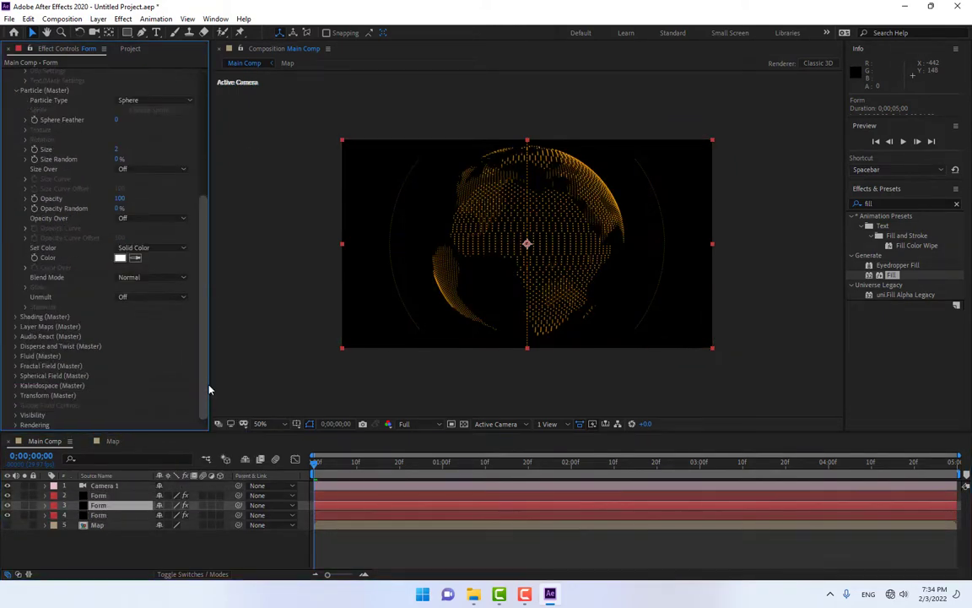
{"action": "left_click", "coordinate": [15, 326]}
{"action": "left_click", "coordinate": [135, 336]}
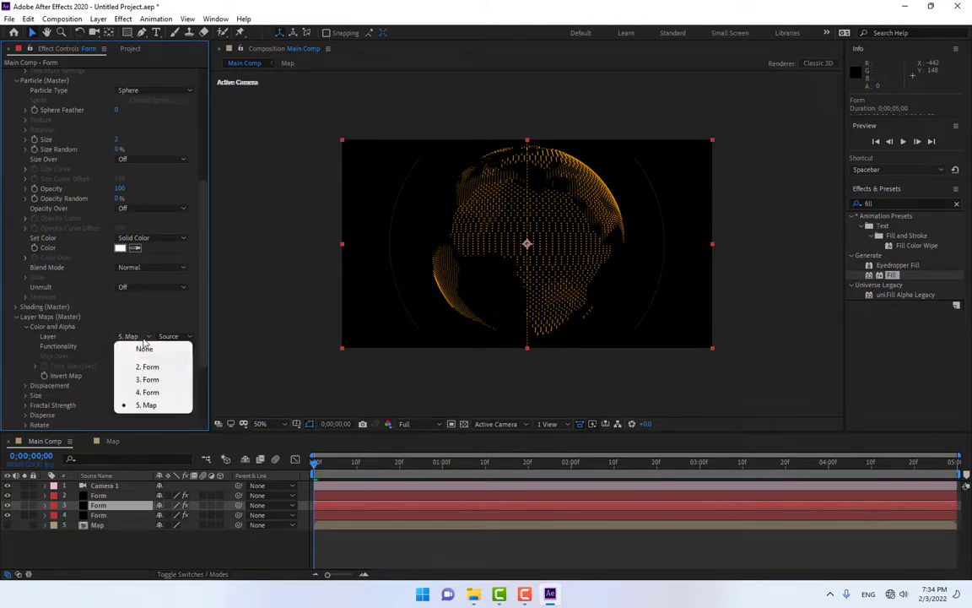
{"action": "left_click", "coordinate": [142, 344]}
{"action": "left_click", "coordinate": [142, 346]}
{"action": "left_click", "coordinate": [153, 358]}
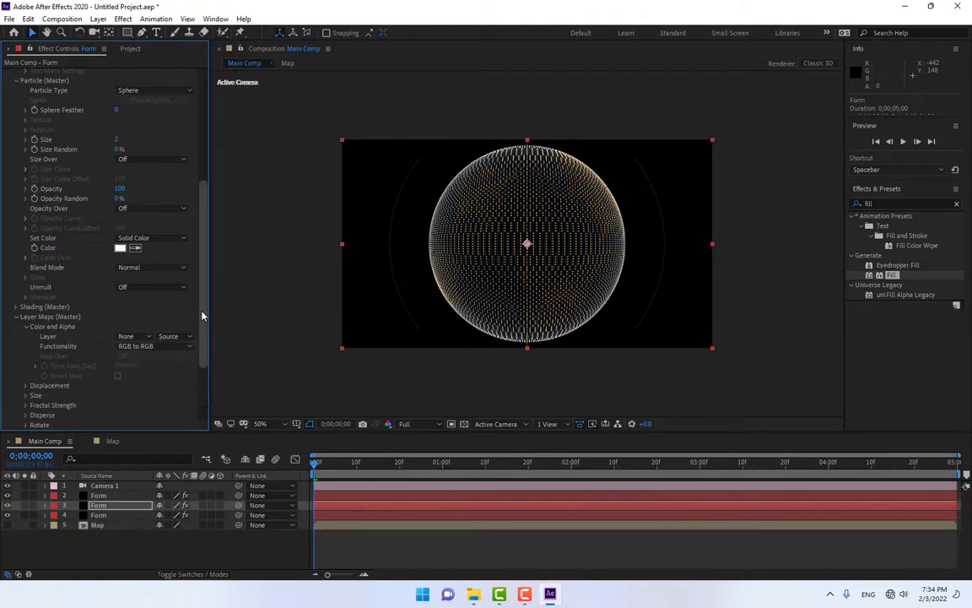
- Give the new duplicate Size XYZ 1000, 363 Particles in X, 3 Particles in Y and a particle Size of 0.5
{"action": "left_click_drag", "start_coordinate": [202, 314], "coordinate": [218, 148]}
{"action": "left_click_drag", "start_coordinate": [119, 206], "coordinate": [81, 265]}
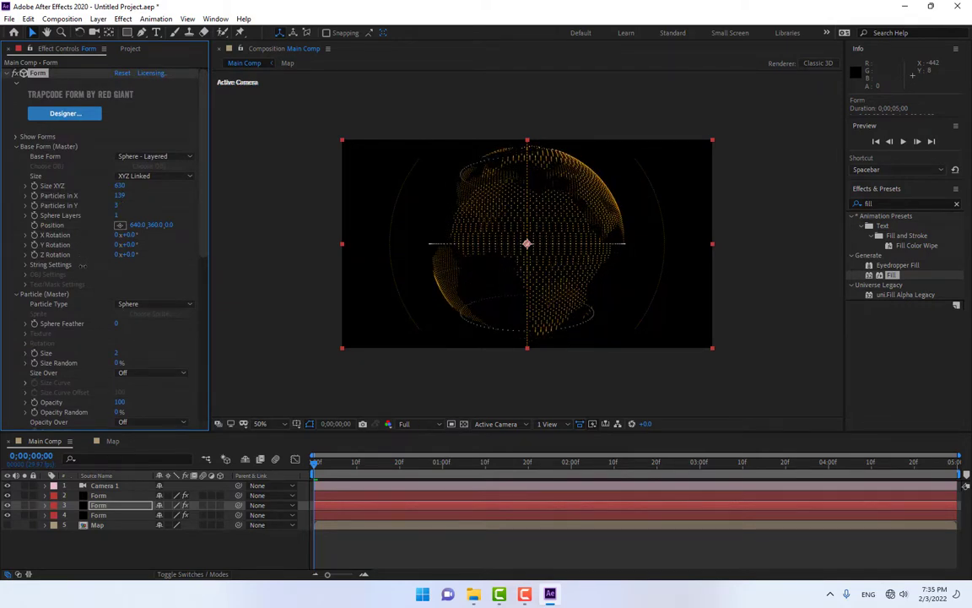
{"action": "left_click_drag", "start_coordinate": [126, 185], "coordinate": [137, 185]}
{"action": "left_click_drag", "start_coordinate": [178, 193], "coordinate": [211, 221]}
{"action": "left_click", "coordinate": [117, 354]}
{"action": "type", "text": "0.5"}
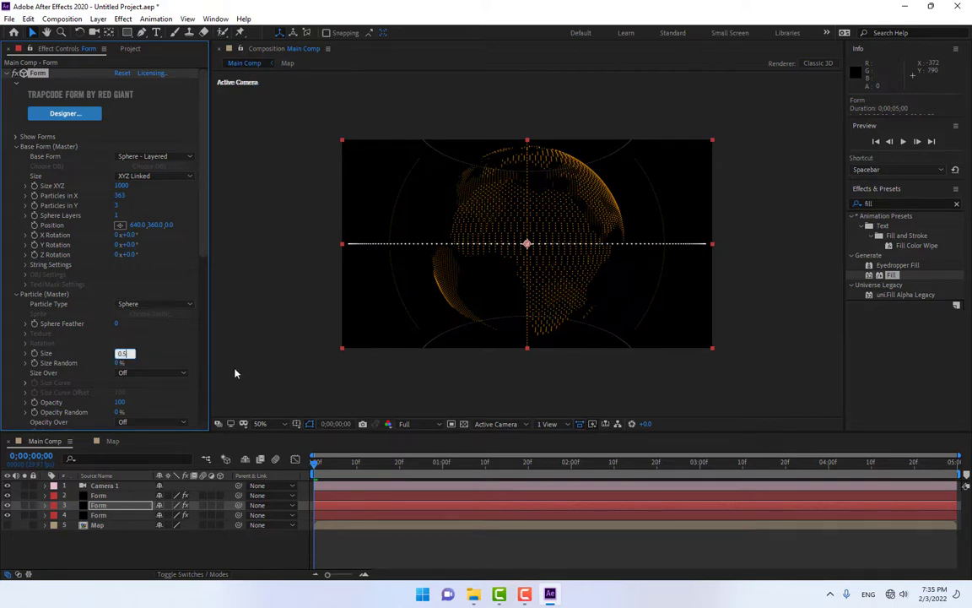
{"action": "key", "text": "Return"}
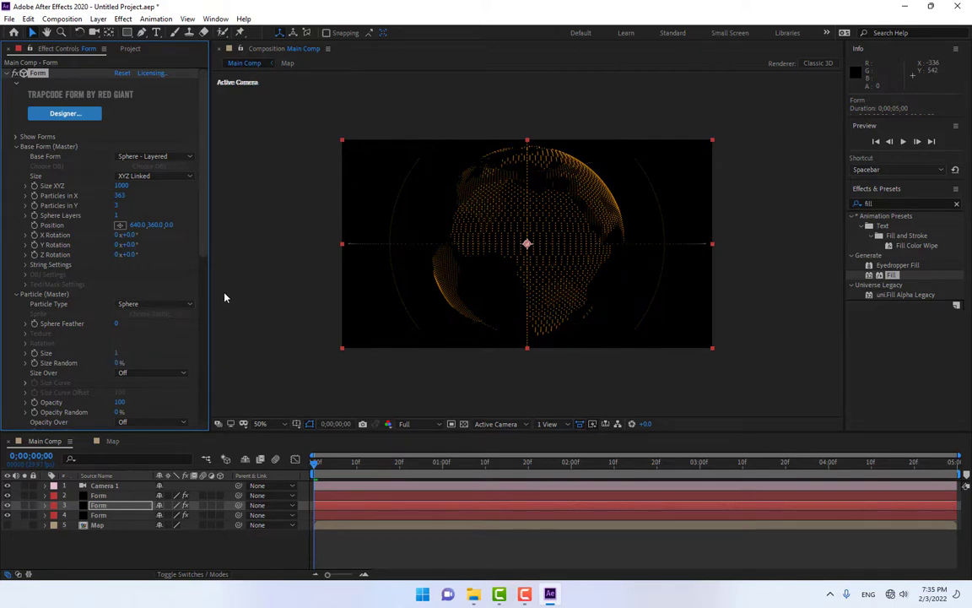
- Sample the globe's orange as the new duplicate's particle Color and reduce its Size XYZ to 854
{"action": "scroll", "coordinate": [141, 347], "scroll_direction": "down", "scroll_amount": 3}
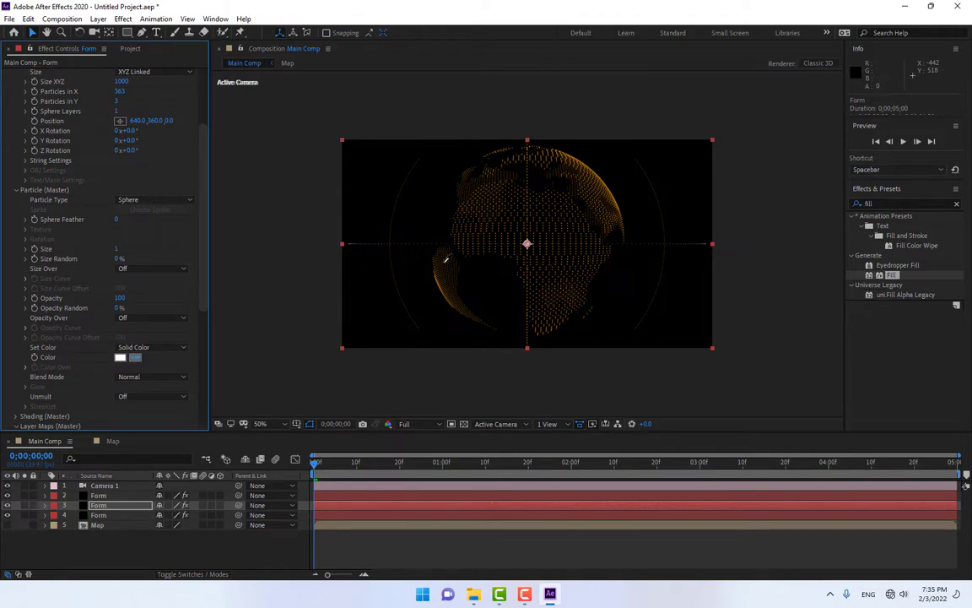
{"action": "left_click", "coordinate": [439, 280]}
{"action": "scroll", "coordinate": [169, 170], "scroll_direction": "up", "scroll_amount": 3}
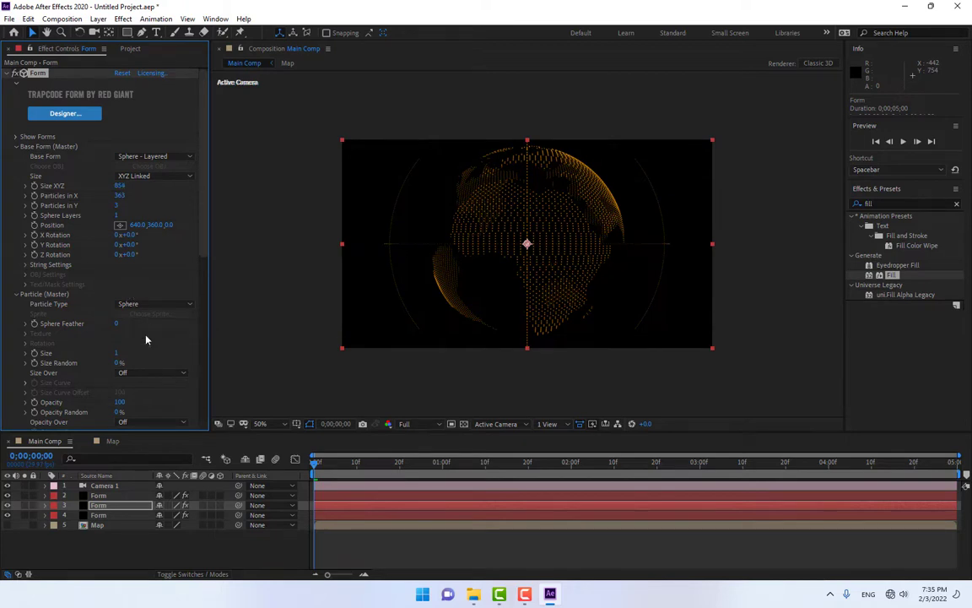
- Reduce the particle Size of the vertical-arc Form on layer 2 and raise its Particles in Y to 360
{"action": "left_click", "coordinate": [99, 496]}
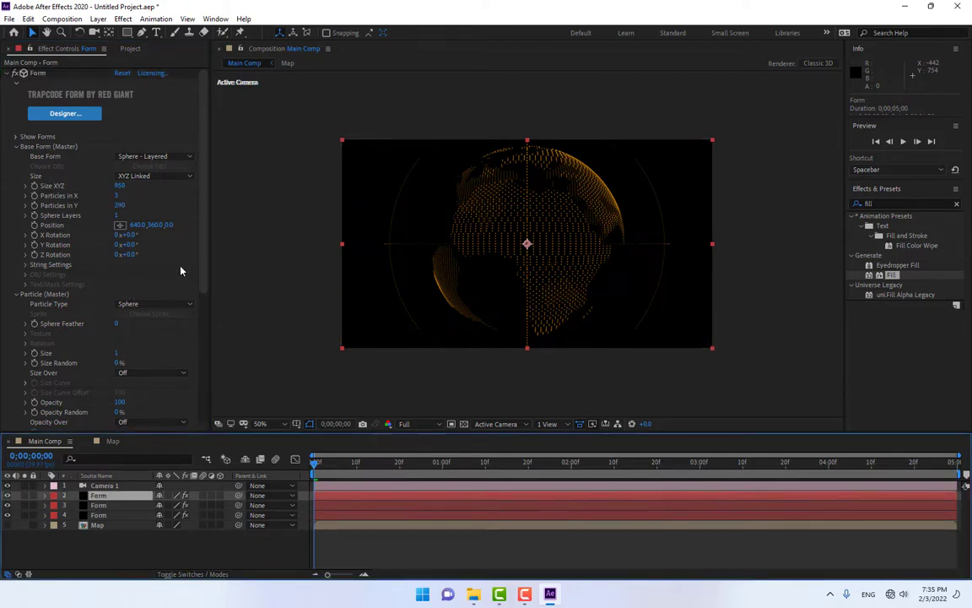
{"action": "scroll", "coordinate": [182, 263], "scroll_direction": "down", "scroll_amount": 3}
{"action": "scroll", "coordinate": [183, 260], "scroll_direction": "up", "scroll_amount": 3}
{"action": "left_click", "coordinate": [120, 354]}
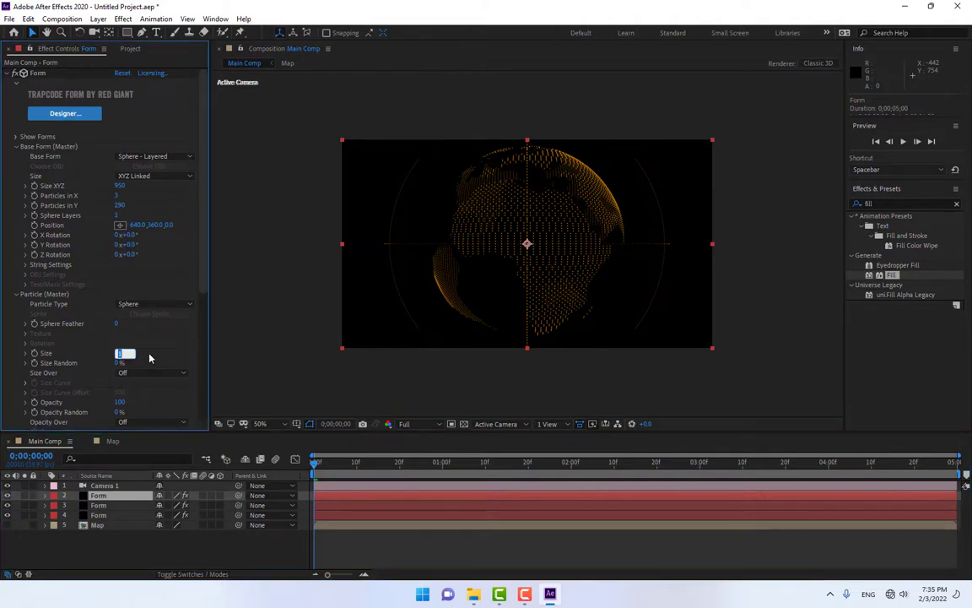
{"action": "left_click", "coordinate": [201, 366]}
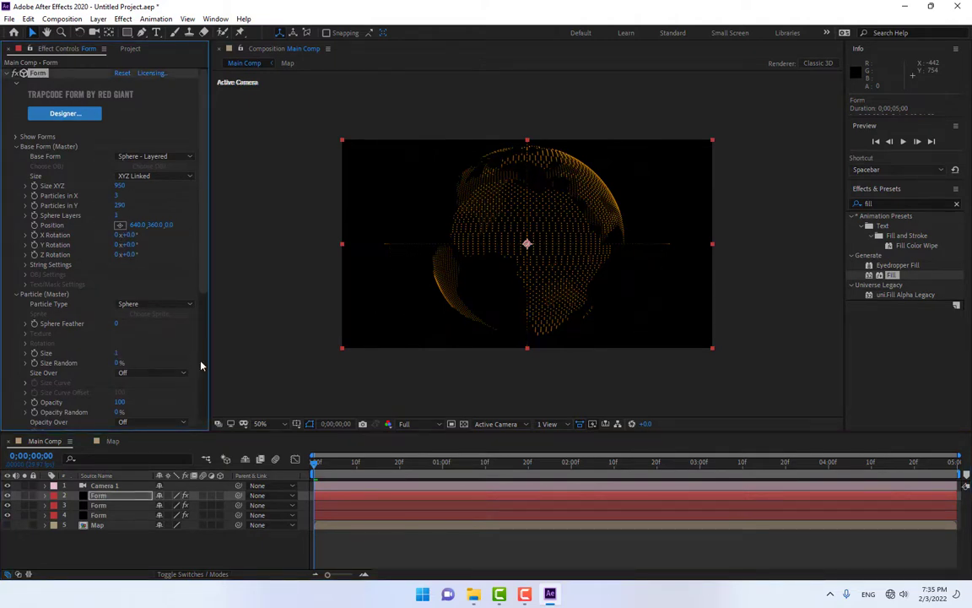
{"action": "left_click", "coordinate": [116, 354]}
{"action": "key", "text": "BackSpace"}
{"action": "left_click_drag", "start_coordinate": [118, 206], "coordinate": [185, 206]}
- Rotate the Form on layer 3 to Y Rotation 22° and Z Rotation 34°, and the Form on layer 2 to Z Rotation -56°
{"action": "left_click", "coordinate": [115, 506]}
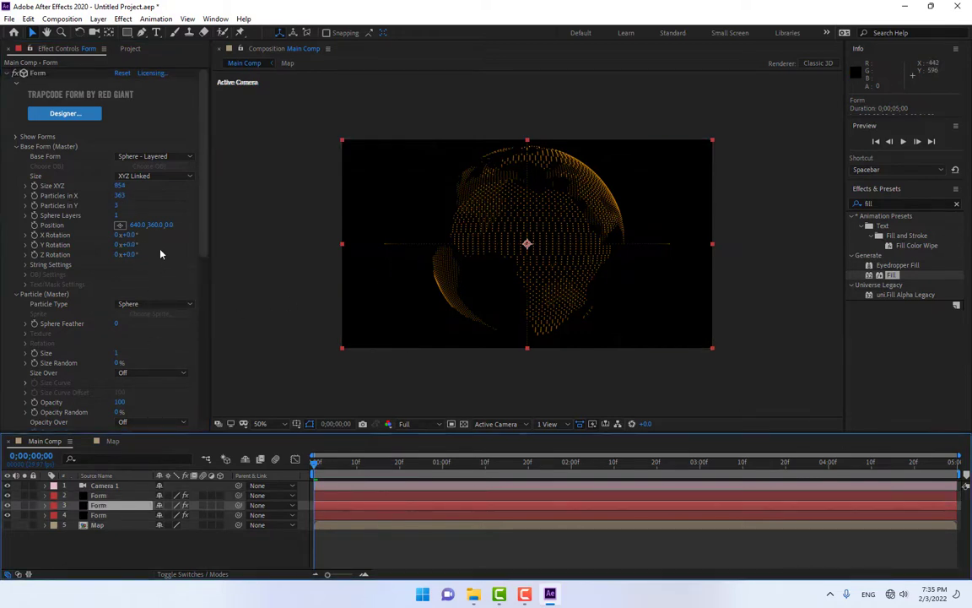
{"action": "left_click_drag", "start_coordinate": [131, 245], "coordinate": [143, 243]}
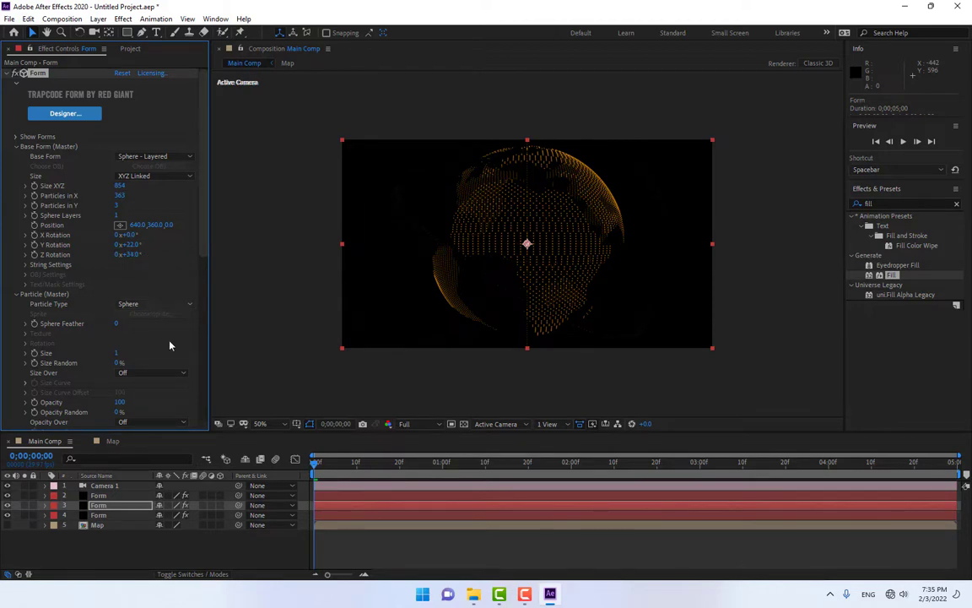
{"action": "left_click", "coordinate": [114, 497]}
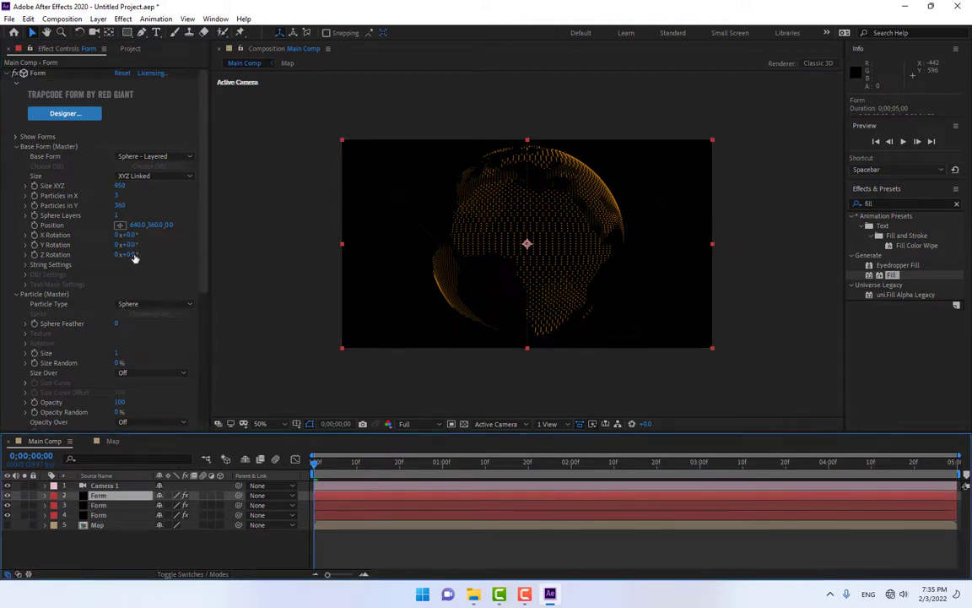
{"action": "left_click_drag", "start_coordinate": [122, 254], "coordinate": [143, 254]}
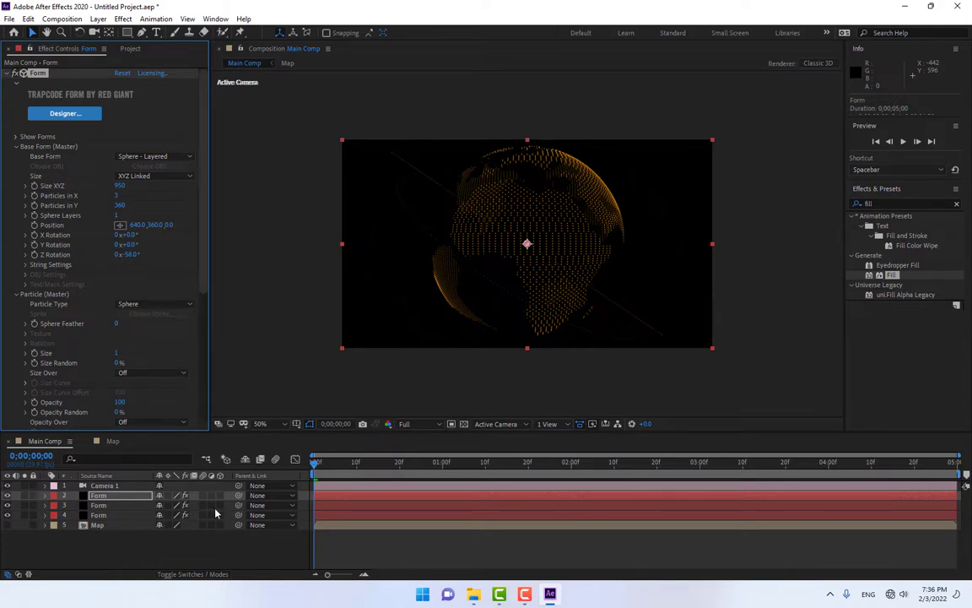
{"action": "left_click", "coordinate": [247, 544]}
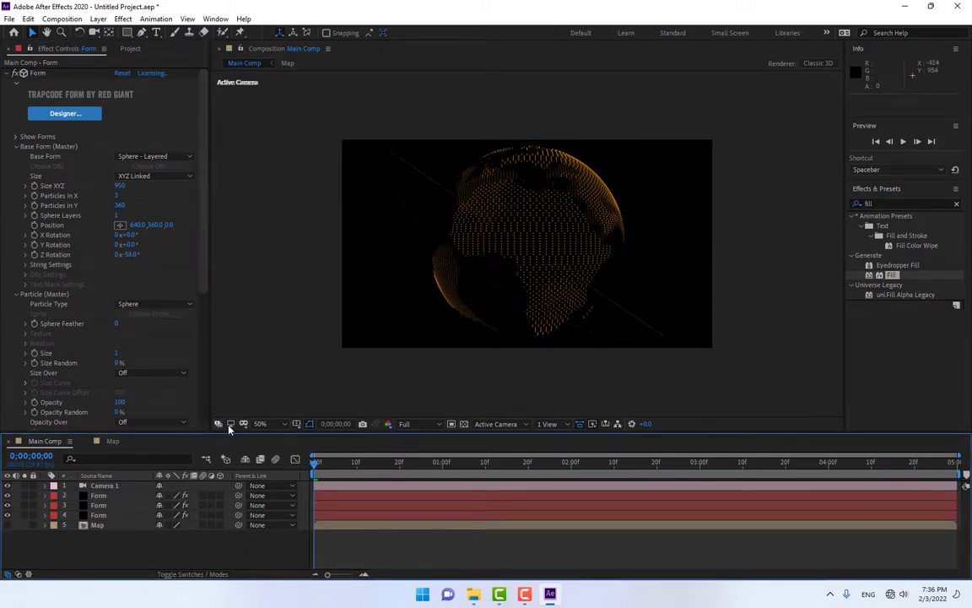
- Select the globe's Form on layer 4 and toggle its visibility off and back on to identify it
{"action": "left_click", "coordinate": [99, 506]}
{"action": "left_click", "coordinate": [99, 514]}
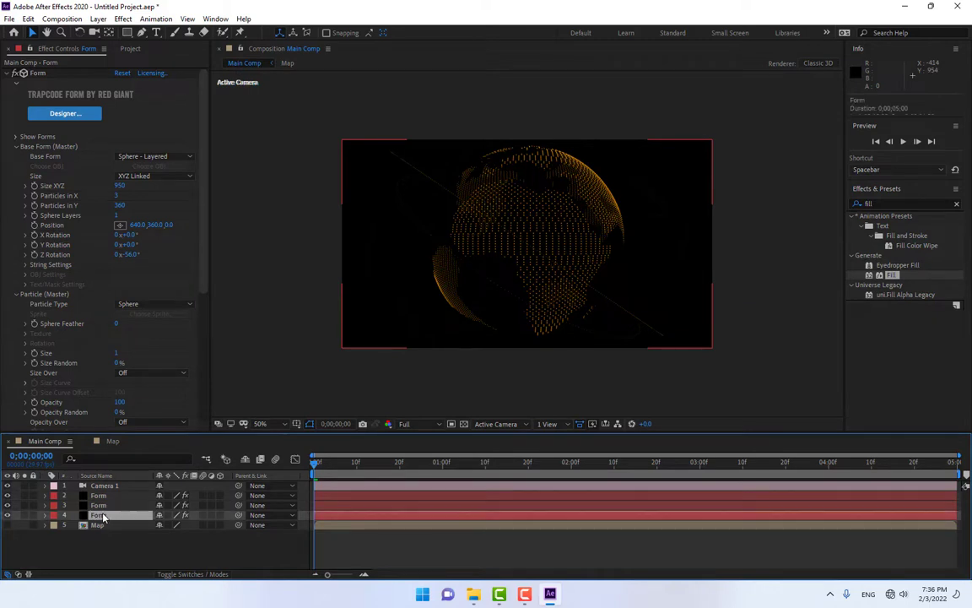
{"action": "left_click", "coordinate": [8, 515]}
{"action": "left_click", "coordinate": [8, 515]}
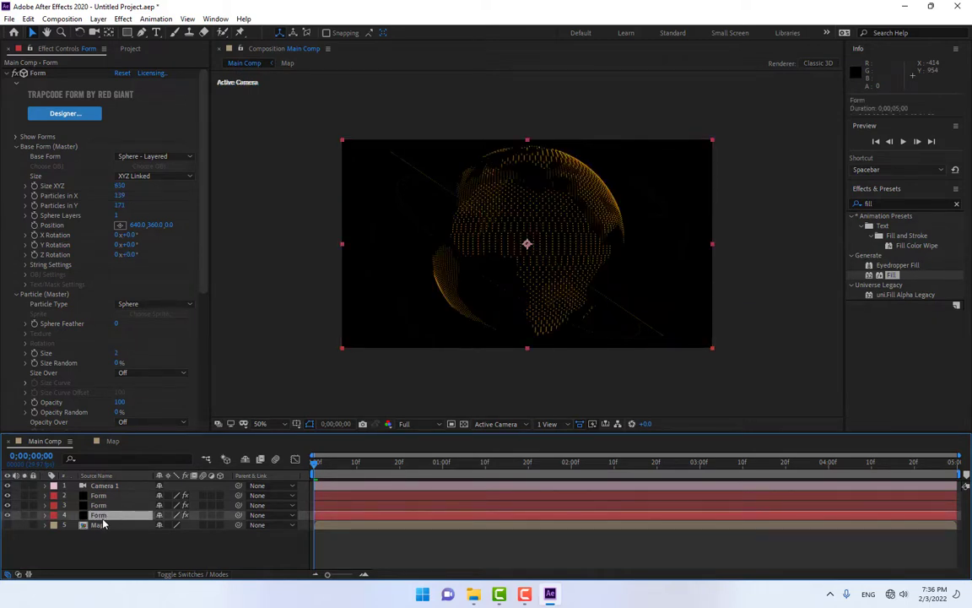
- Duplicate the globe's Form layer, then set the copy's Particles in X to 60, Particles in Y to 78 and particle Size to 1
{"action": "key", "text": "ctrl+d"}
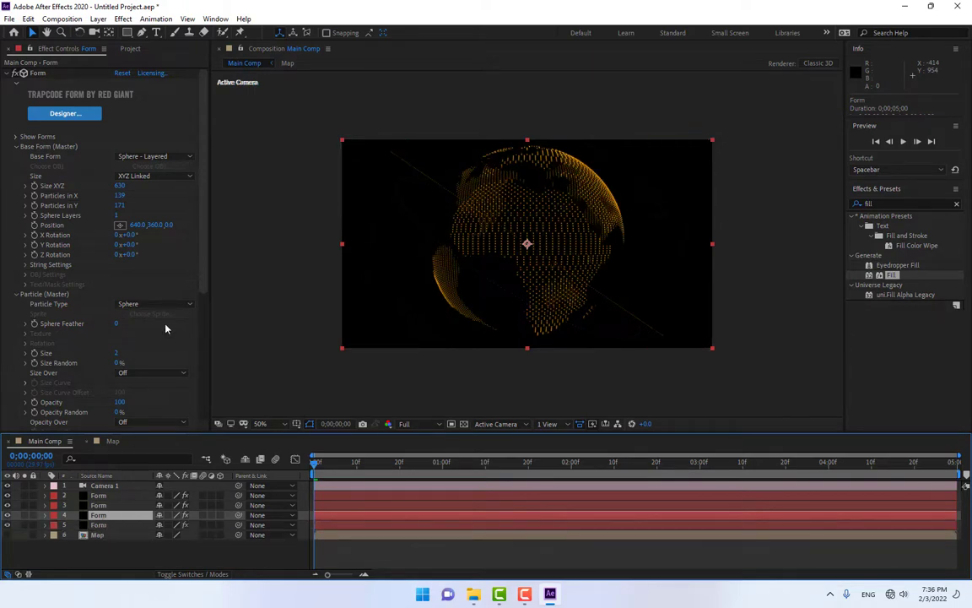
{"action": "mouse_move", "coordinate": [119, 195]}
{"action": "left_mouse_down"}
{"action": "mouse_move", "coordinate": [123, 255]}
{"action": "mouse_move", "coordinate": [119, 206]}
{"action": "mouse_move", "coordinate": [119, 217]}
{"action": "left_mouse_up"}
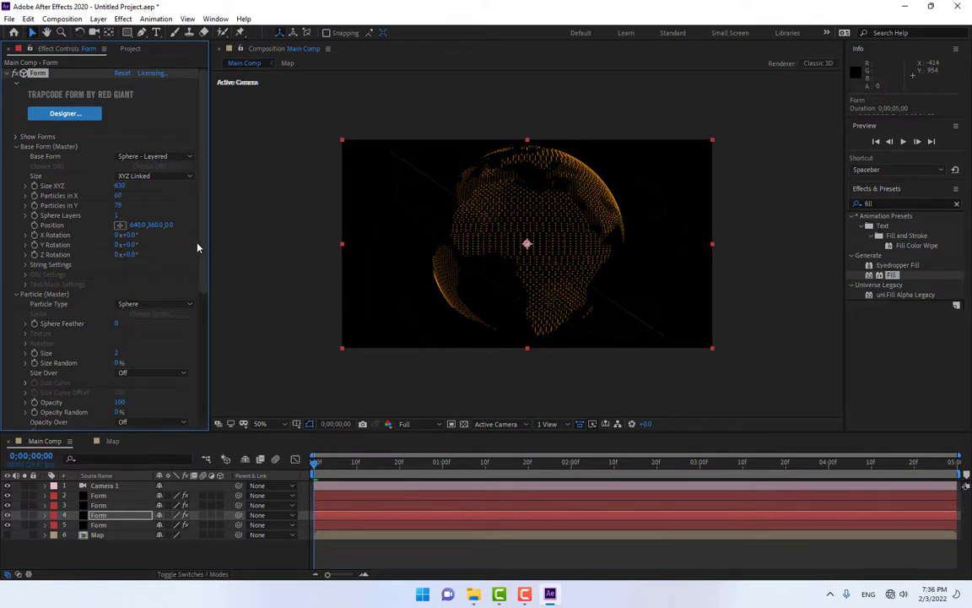
{"action": "scroll", "coordinate": [181, 219], "scroll_direction": "down", "scroll_amount": 1}
{"action": "left_click", "coordinate": [119, 307]}
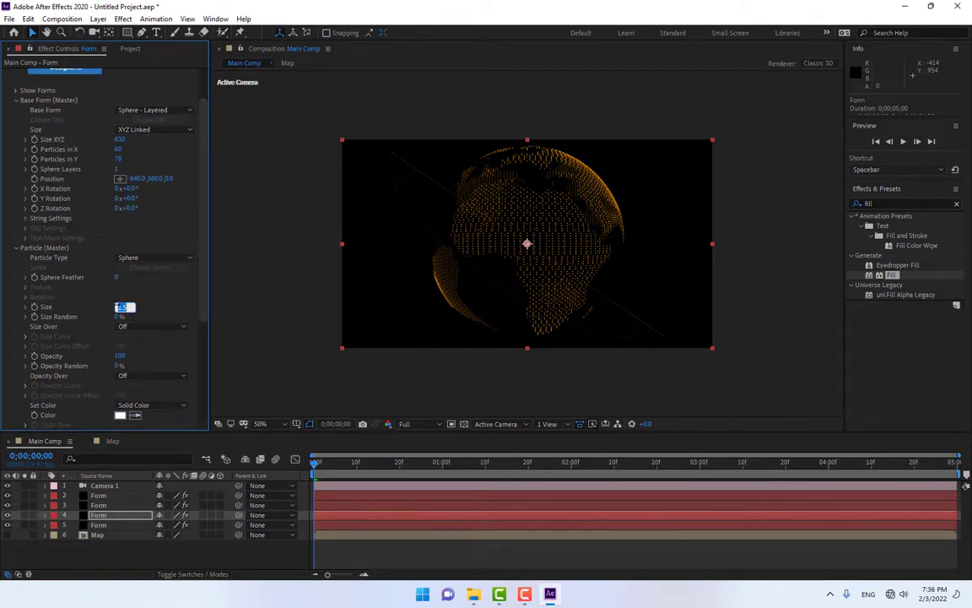
{"action": "type", "text": "0.5"}
{"action": "key", "text": "Return"}
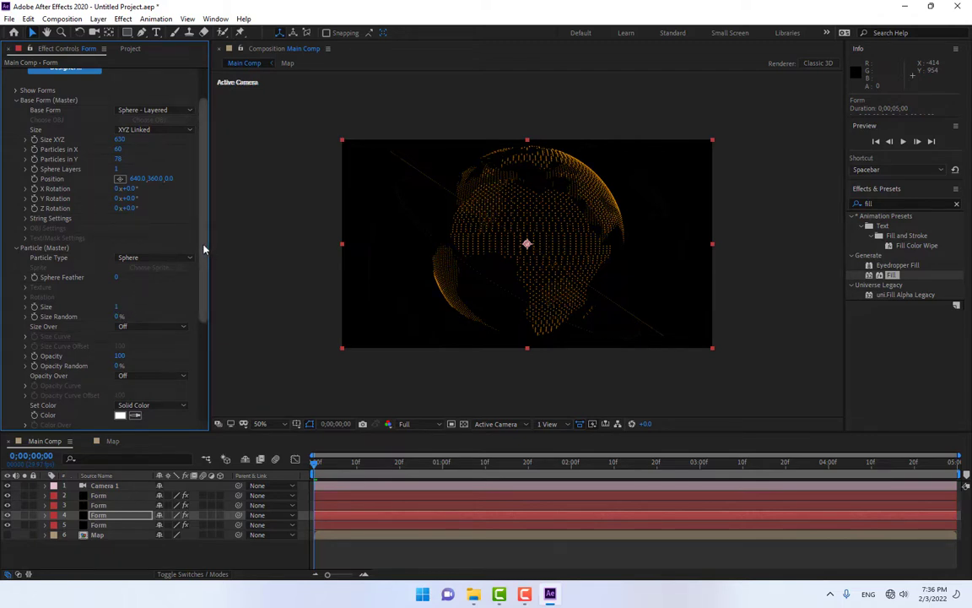
- Set the duplicate Form's Disperse to 37, Size Random to 100%, and both Particles in X and Particles in Y to 150
{"action": "left_click_drag", "start_coordinate": [204, 245], "coordinate": [197, 332]}
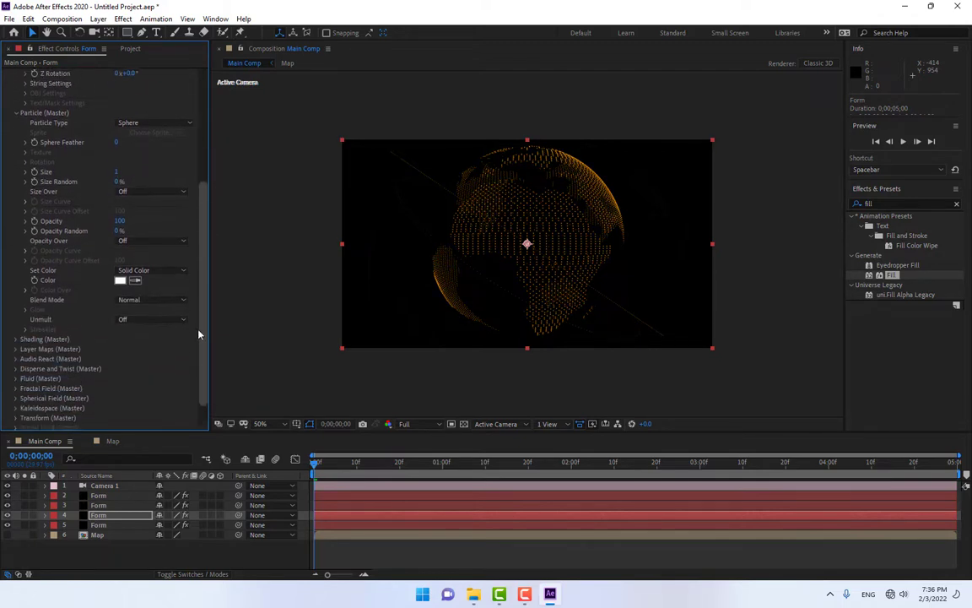
{"action": "left_click", "coordinate": [15, 368]}
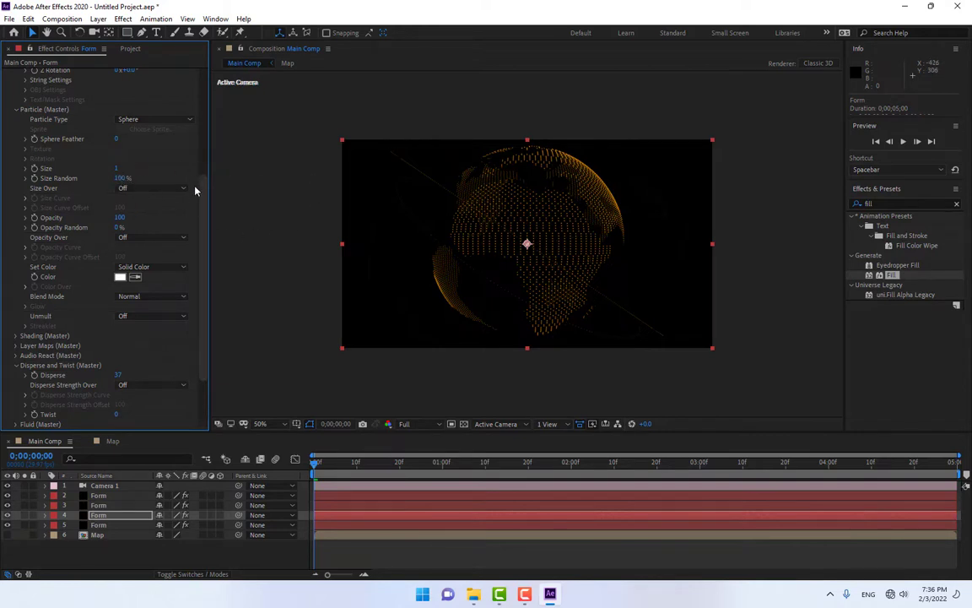
{"action": "scroll", "coordinate": [195, 190], "scroll_direction": "up", "scroll_amount": 5}
{"action": "left_click", "coordinate": [124, 196]}
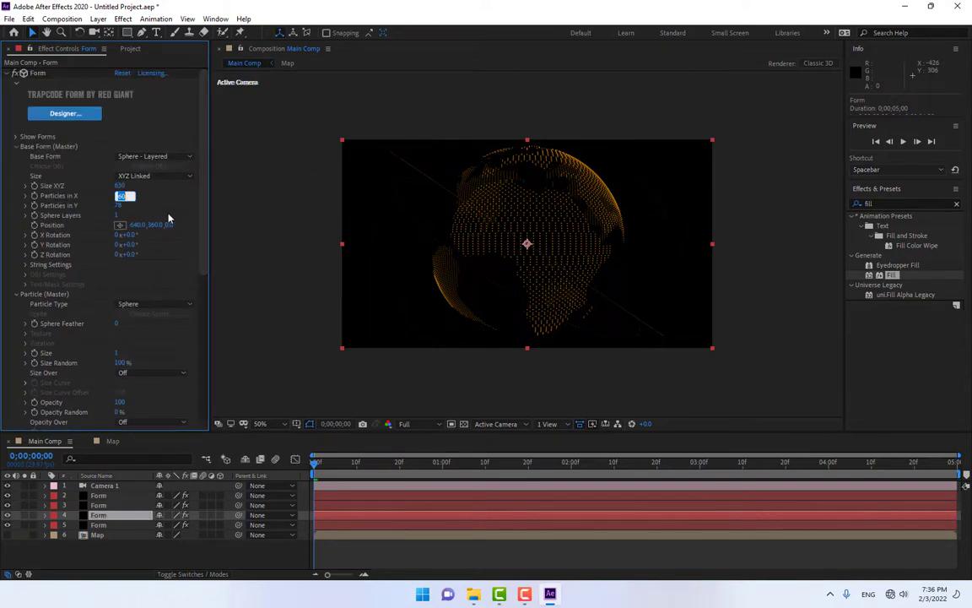
{"action": "type", "text": "150"}
{"action": "key", "text": "Return"}
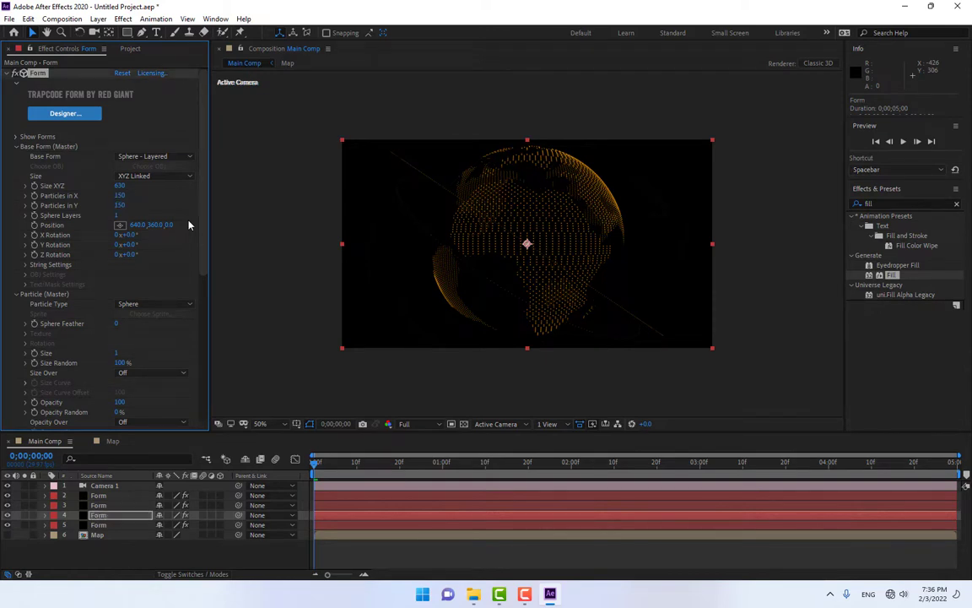
- Try a particle Size of 2 on the dispersed Form and set it back to 1
{"action": "left_click", "coordinate": [125, 353]}
{"action": "type", "text": "2"}
{"action": "key", "text": "Return"}
{"action": "left_click", "coordinate": [119, 353]}
{"action": "type", "text": "1"}
{"action": "key", "text": "Return"}
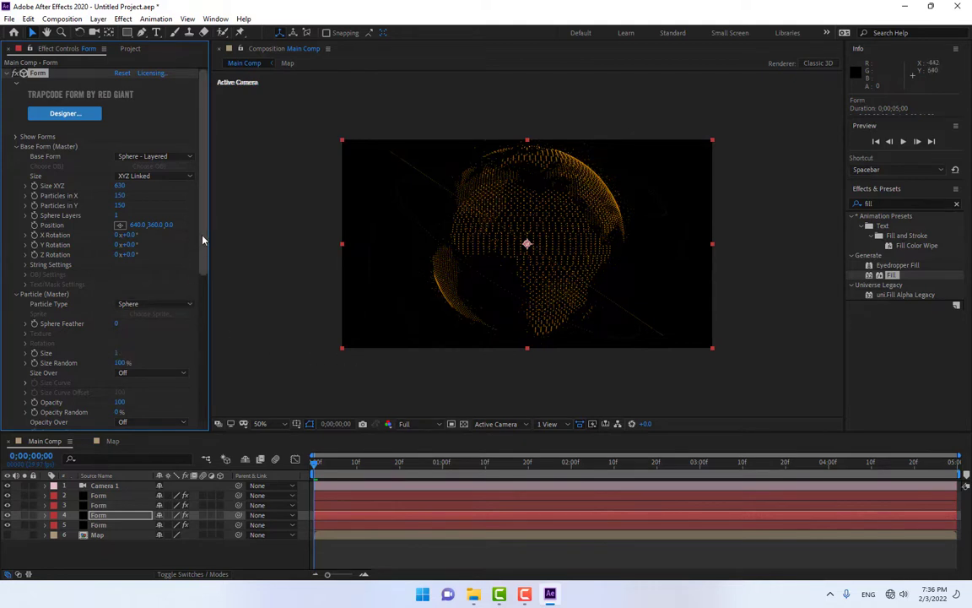
- Animate the dispersed Form's Disperse with a keyframe of 37 at the first frame and 63 at 0;00;03;00
{"action": "left_click_drag", "start_coordinate": [204, 252], "coordinate": [226, 357]}
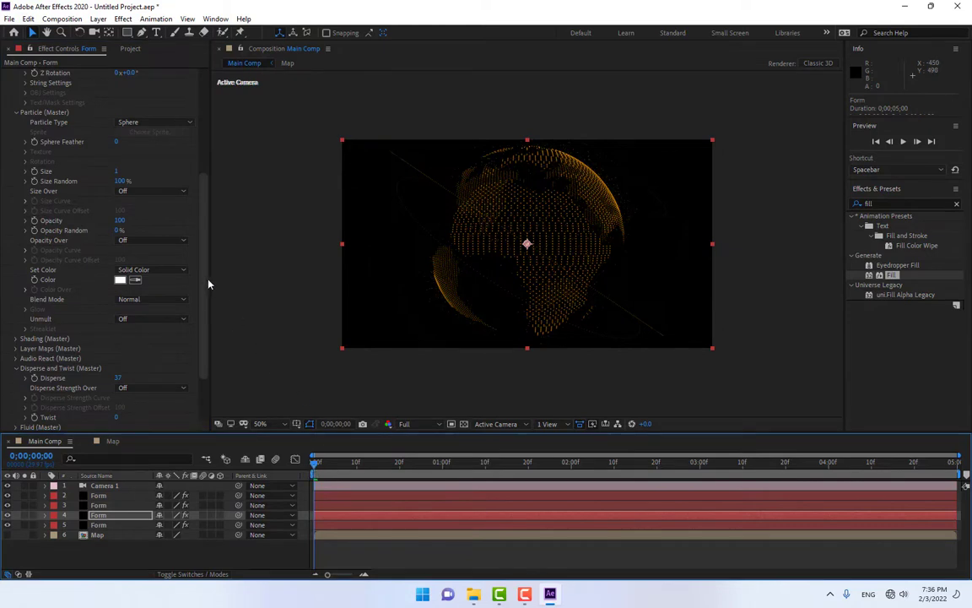
{"action": "scroll", "coordinate": [203, 309], "scroll_direction": "down", "scroll_amount": 3}
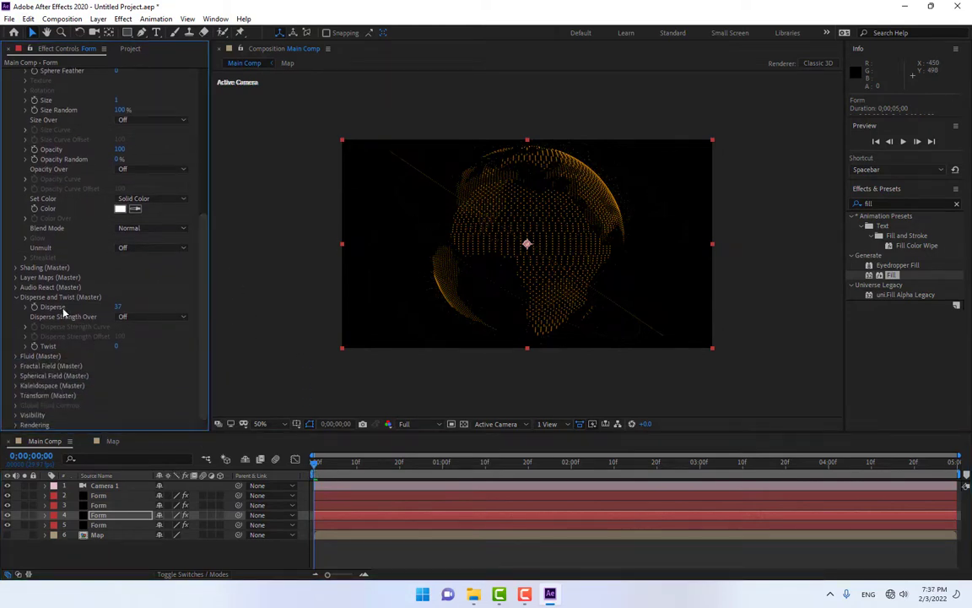
{"action": "left_click", "coordinate": [34, 307]}
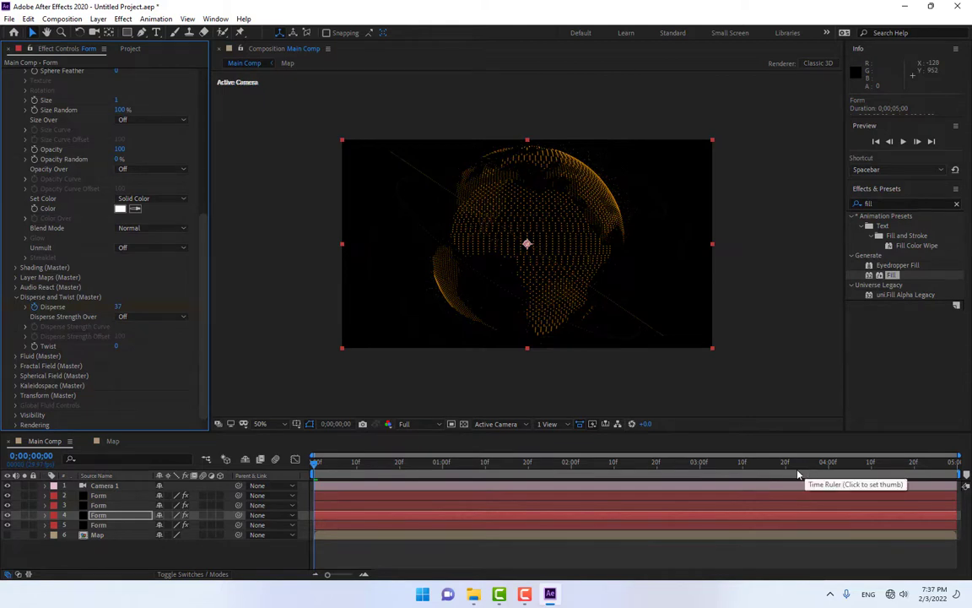
{"action": "left_click", "coordinate": [955, 463]}
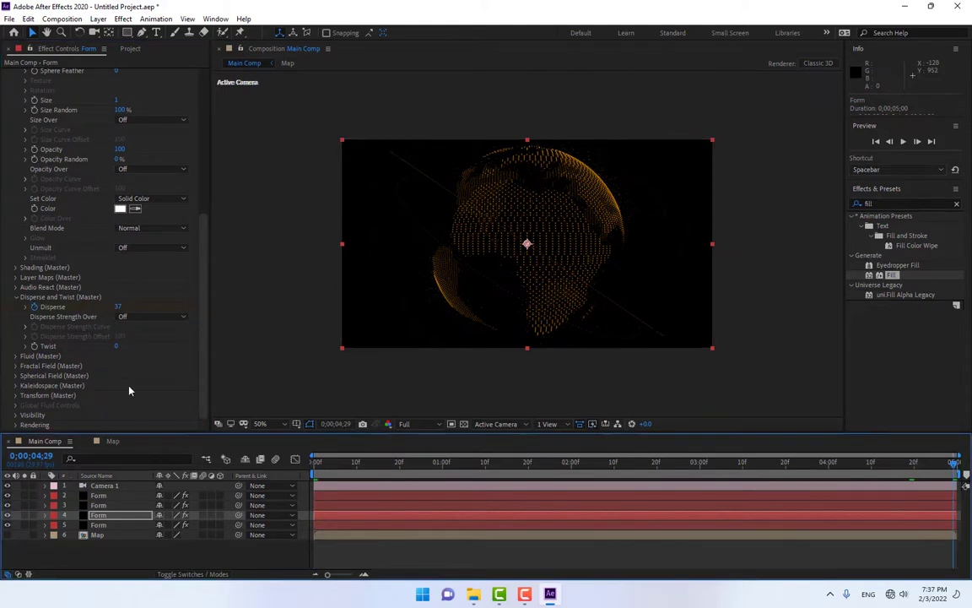
{"action": "left_click", "coordinate": [697, 466]}
{"action": "left_click_drag", "start_coordinate": [119, 306], "coordinate": [134, 308]}
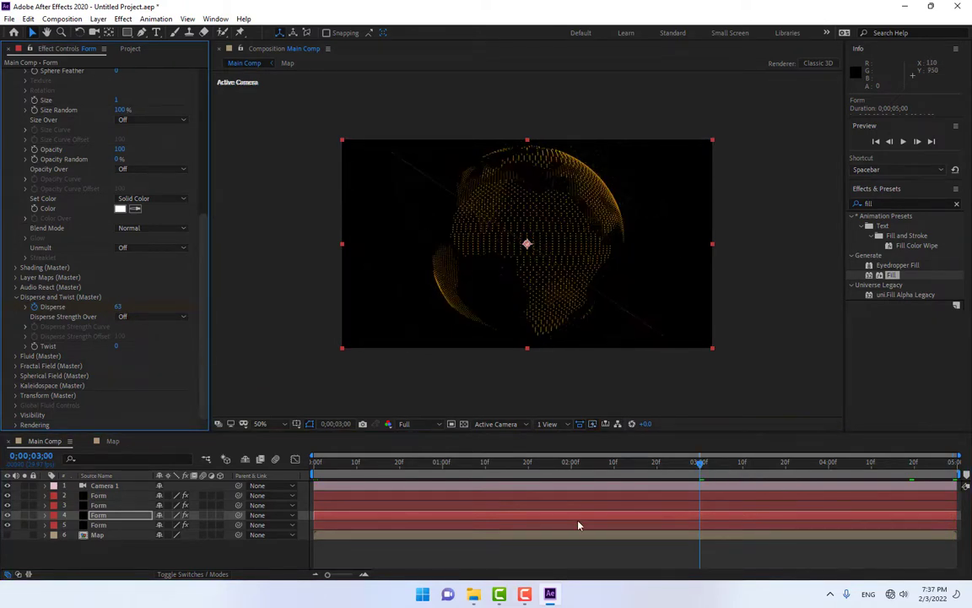
- Create an adjustment layer above all other layers in Main Comp
{"action": "left_click", "coordinate": [516, 557]}
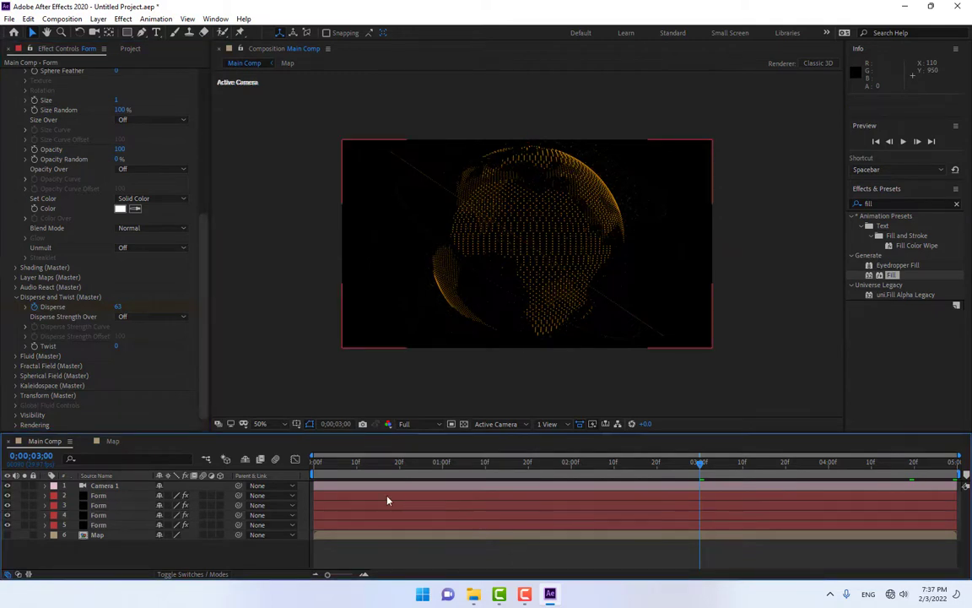
{"action": "right_click", "coordinate": [261, 553]}
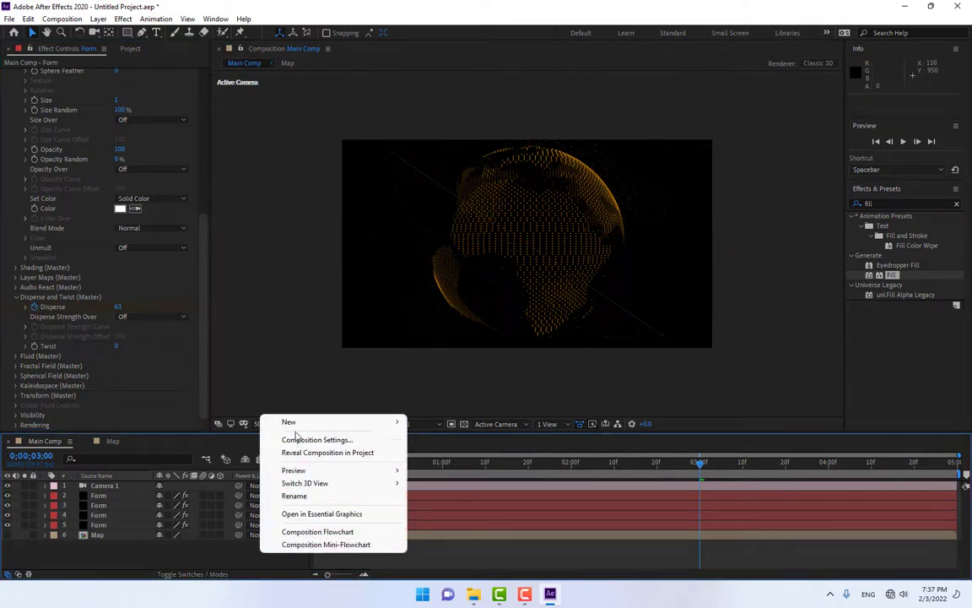
{"action": "mouse_move", "coordinate": [321, 423]}
{"action": "left_click", "coordinate": [452, 516]}
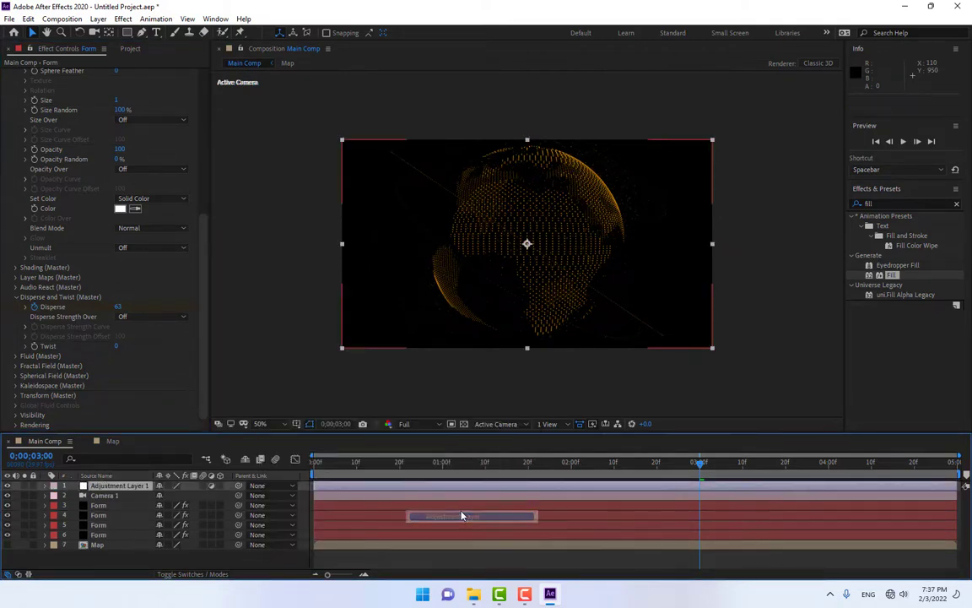
- Apply the Stylize Glow effect to the adjustment layer with Glow Threshold 68.6% and Glow Radius 37
{"action": "left_click", "coordinate": [892, 203]}
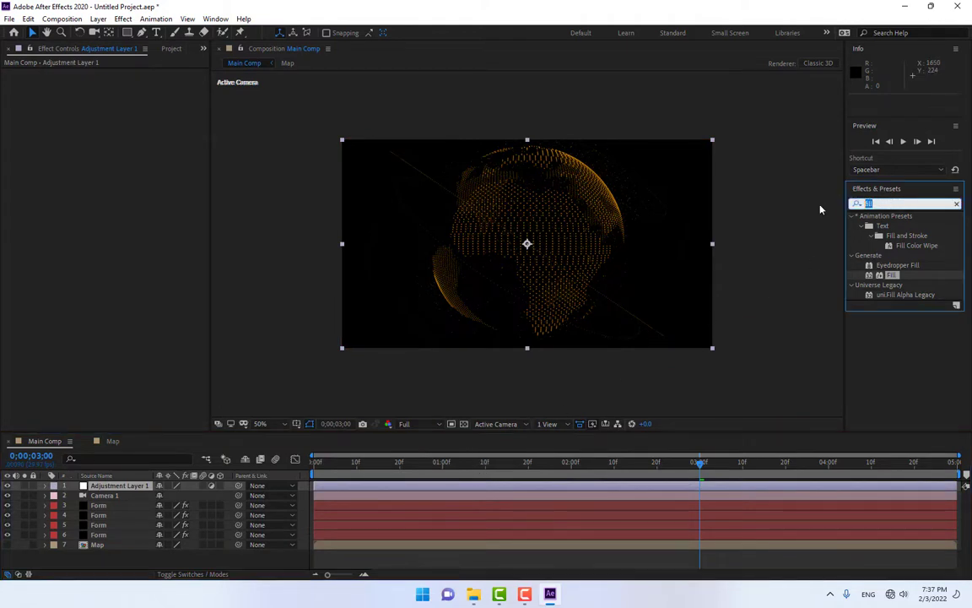
{"action": "type", "text": "go"}
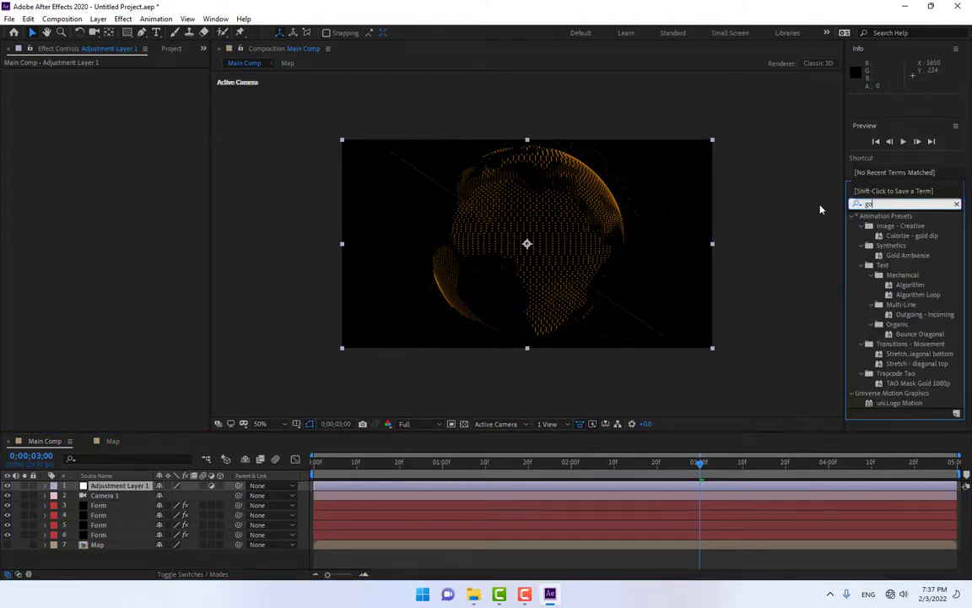
{"action": "key", "text": "BackSpace"}
{"action": "type", "text": "low"}
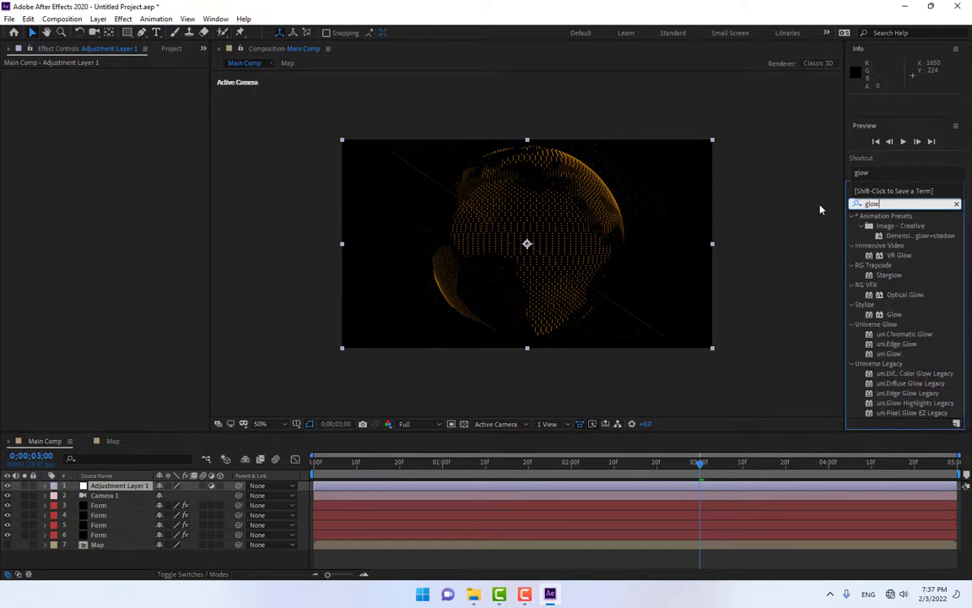
{"action": "double_click", "coordinate": [894, 314]}
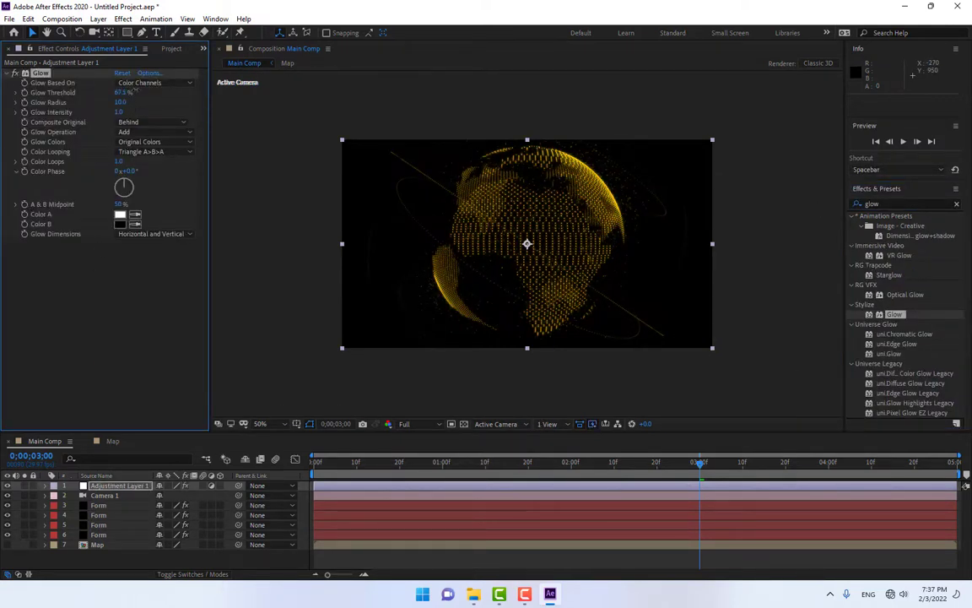
{"action": "mouse_move", "coordinate": [134, 91]}
{"action": "left_mouse_down"}
{"action": "mouse_move", "coordinate": [128, 103]}
{"action": "mouse_move", "coordinate": [139, 102]}
{"action": "left_mouse_up"}
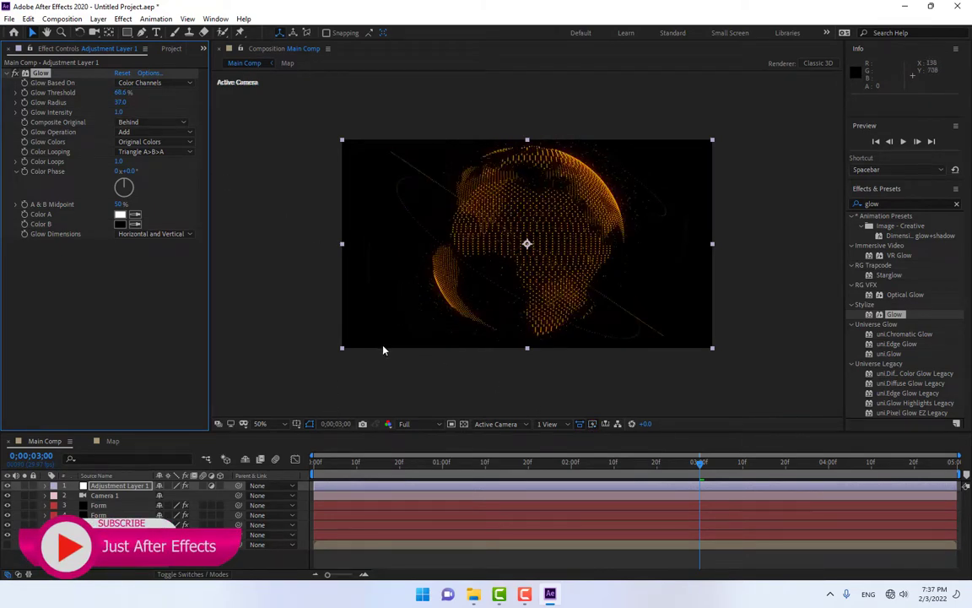
- Change Camera 1's lens preset to 20mm in its camera settings
{"action": "left_click", "coordinate": [121, 497]}
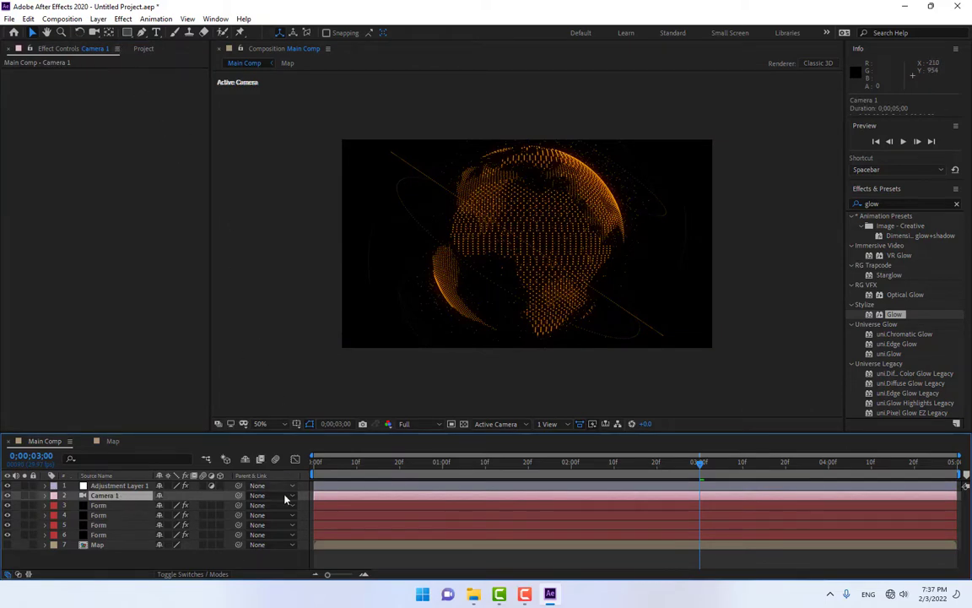
{"action": "left_click", "coordinate": [99, 20]}
{"action": "left_click", "coordinate": [133, 45]}
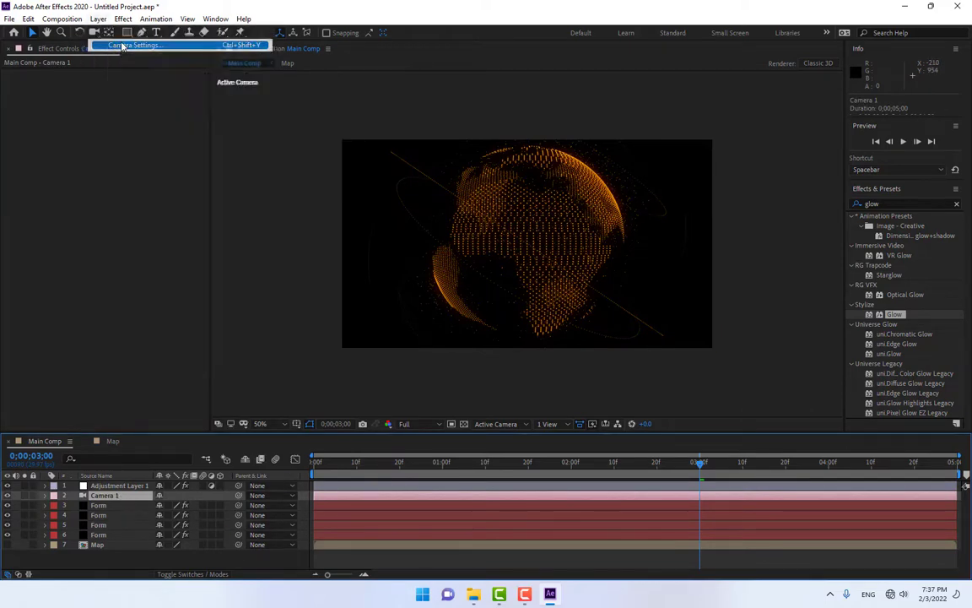
{"action": "left_click", "coordinate": [549, 208]}
{"action": "left_click", "coordinate": [559, 270]}
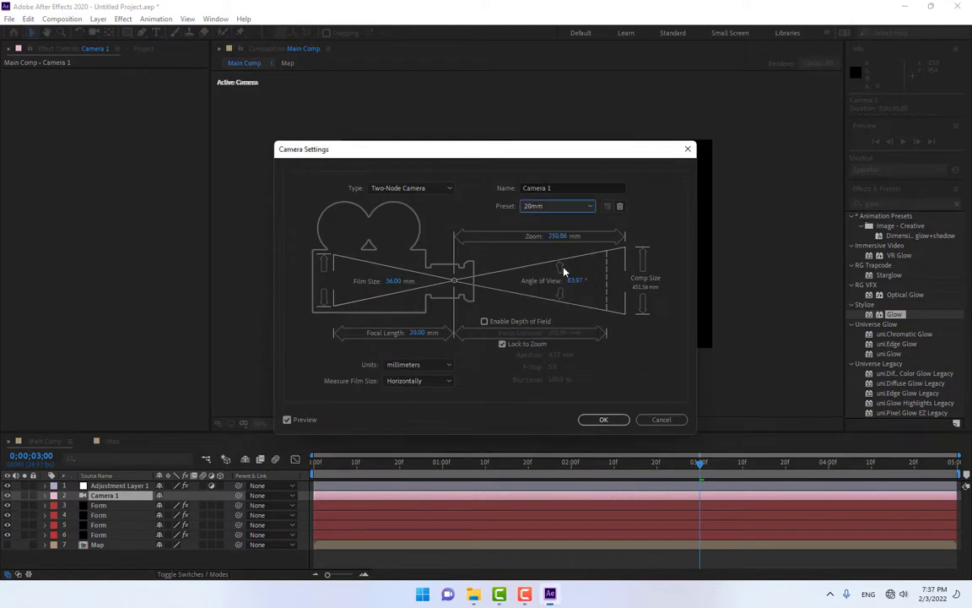
{"action": "left_click", "coordinate": [603, 419]}
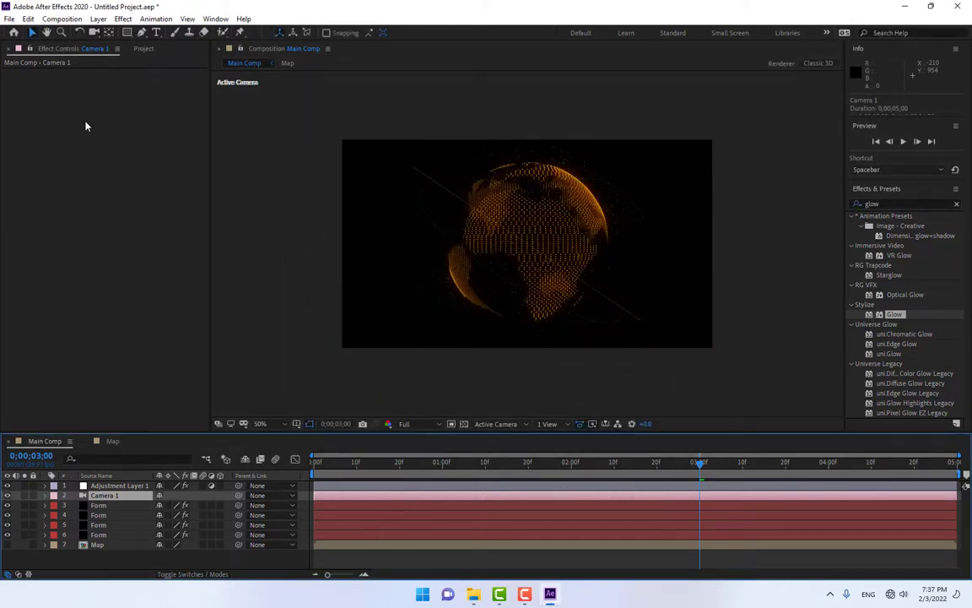
- Move Camera 1 closer to the globe with the Track Z Camera tool, to a Z position of about -714
{"action": "left_click", "coordinate": [94, 32]}
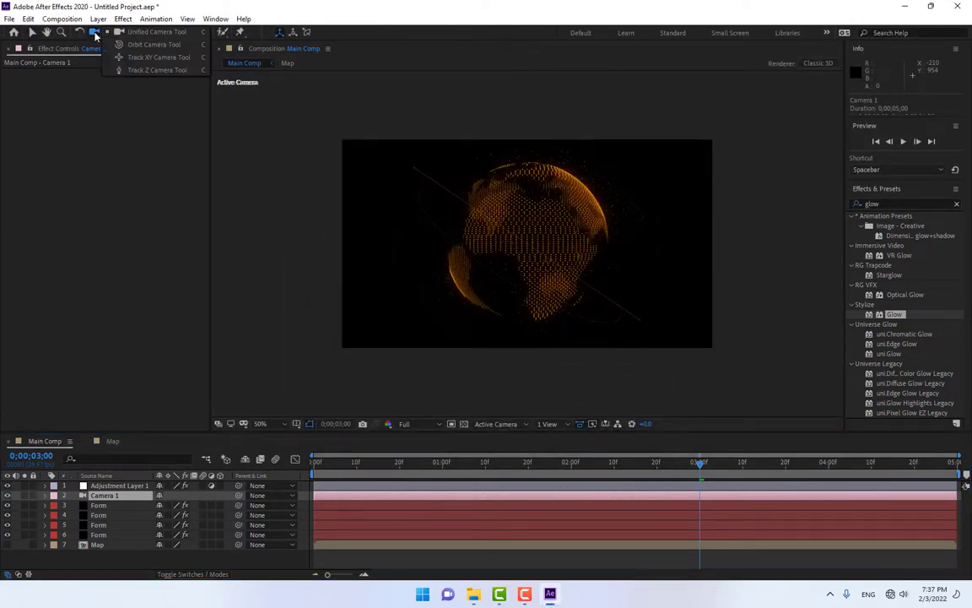
{"action": "left_click", "coordinate": [132, 62]}
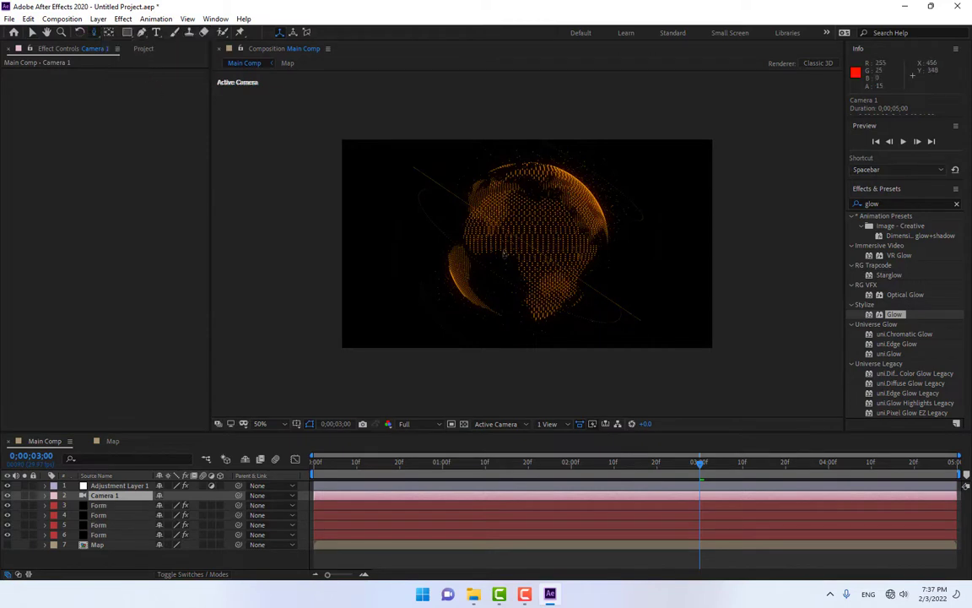
{"action": "left_click", "coordinate": [532, 275]}
{"action": "left_click_drag", "start_coordinate": [532, 275], "coordinate": [565, 368]}
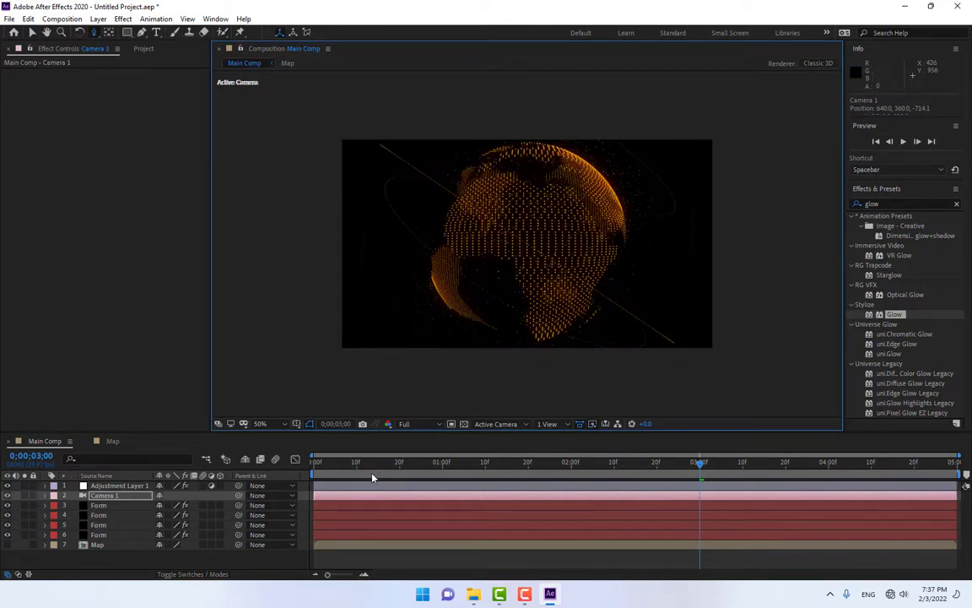
- Toggle the dispersed Form on layer 5 off and on, and set Particles in X and Y to 200 on the globe's Form on layer 6
{"action": "left_click", "coordinate": [97, 527]}
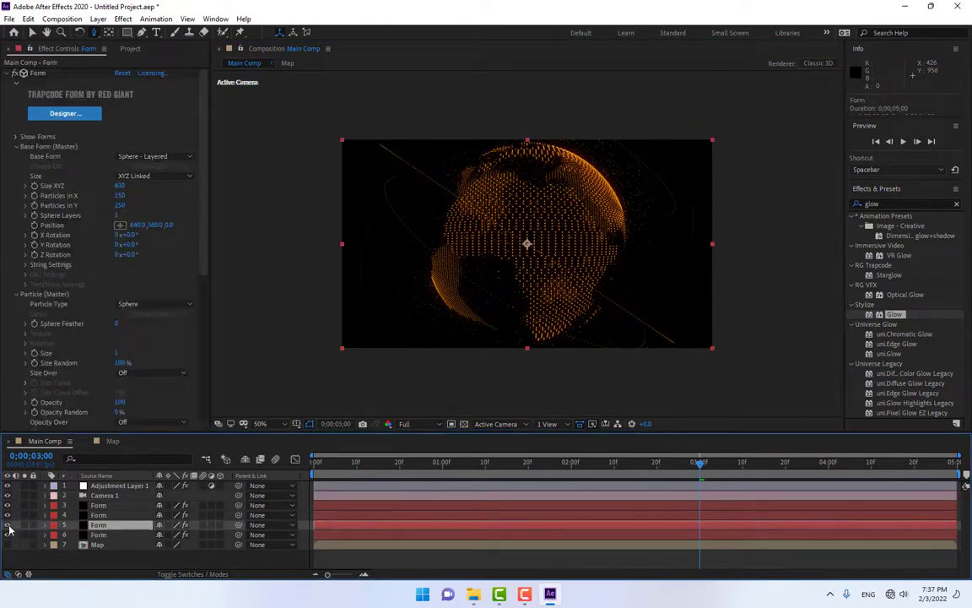
{"action": "left_click", "coordinate": [8, 525]}
{"action": "left_click", "coordinate": [8, 526]}
{"action": "left_click", "coordinate": [100, 535]}
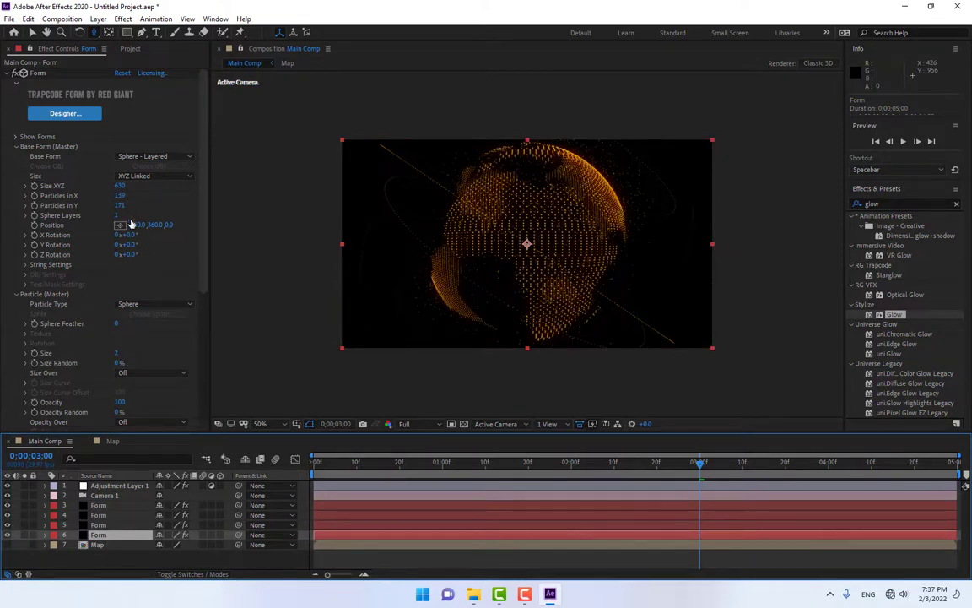
{"action": "left_click", "coordinate": [120, 195]}
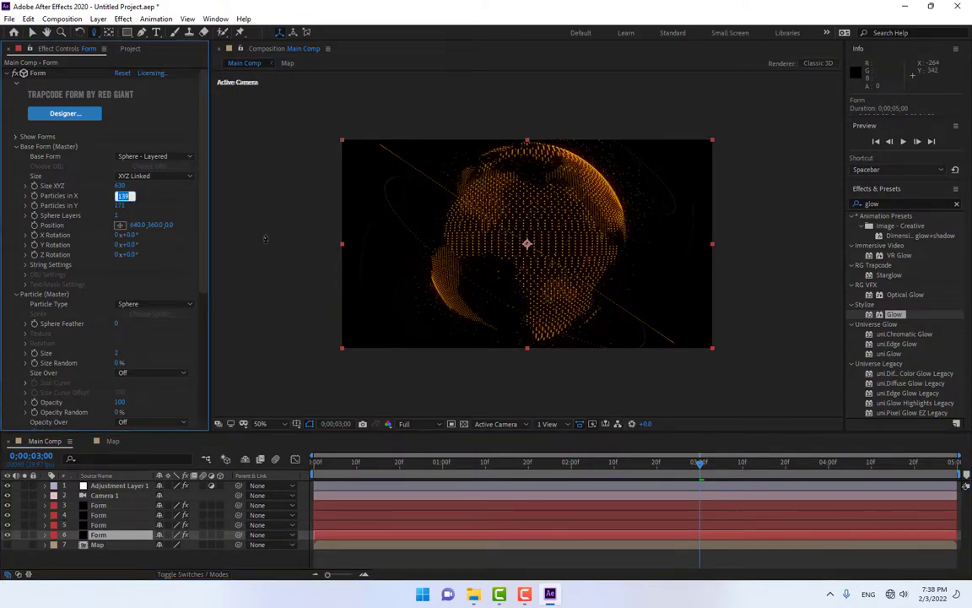
{"action": "type", "text": "200"}
{"action": "key", "text": "Tab"}
{"action": "type", "text": "200"}
{"action": "key", "text": "Return"}
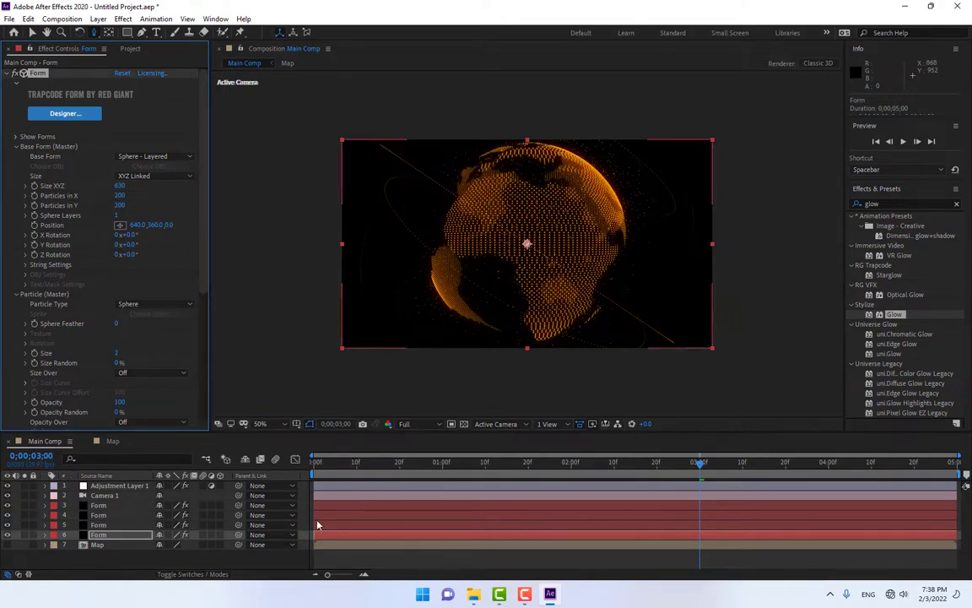
- Create a null object in Main Comp directly above the globe's Form layer
{"action": "right_click", "coordinate": [296, 417]}
{"action": "mouse_move", "coordinate": [330, 428]}
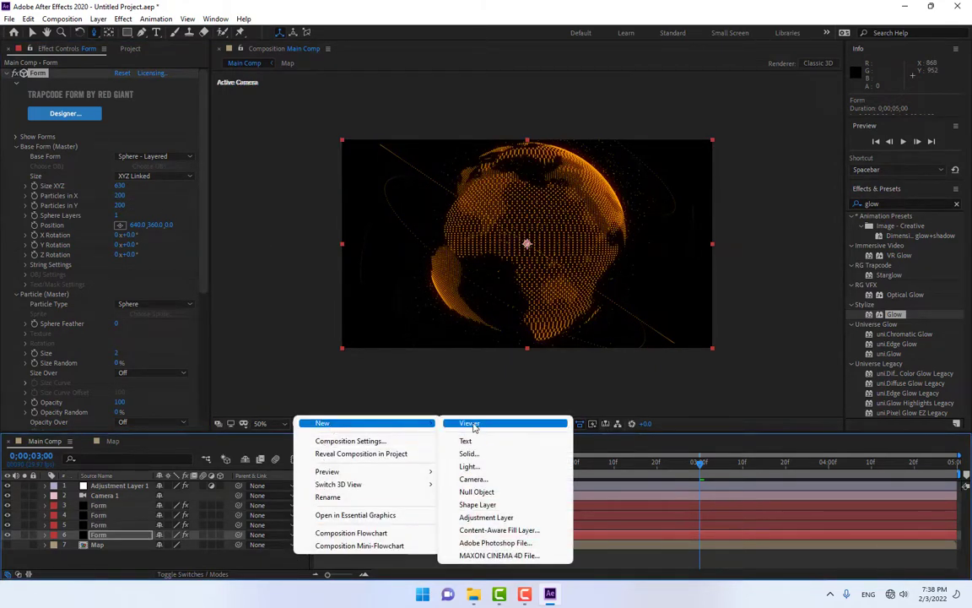
{"action": "left_click", "coordinate": [490, 493]}
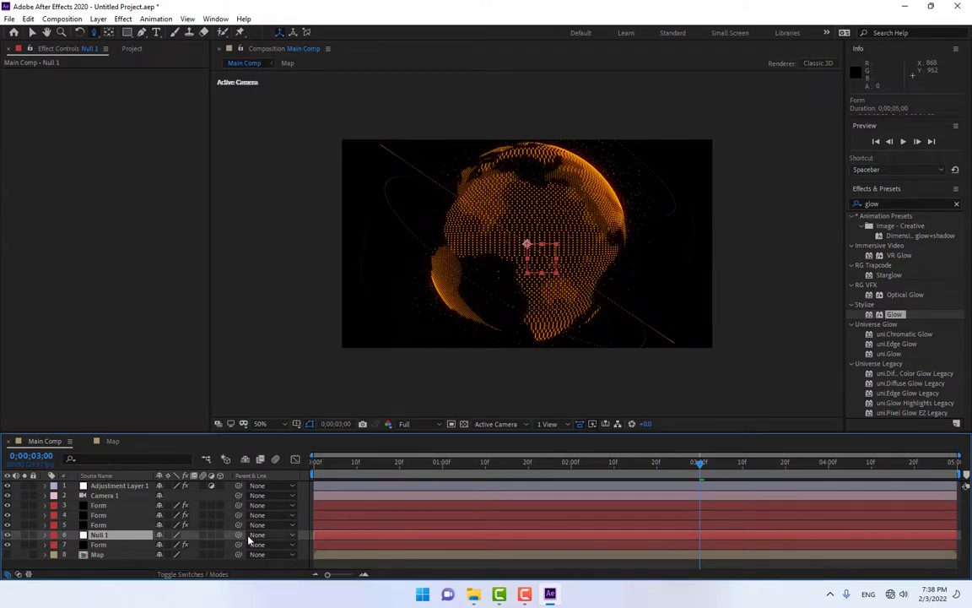
- Try parenting Null 1 to Camera 1, test it by shifting the null, and reset the null's parent to None
{"action": "left_click_drag", "start_coordinate": [239, 534], "coordinate": [105, 496]}
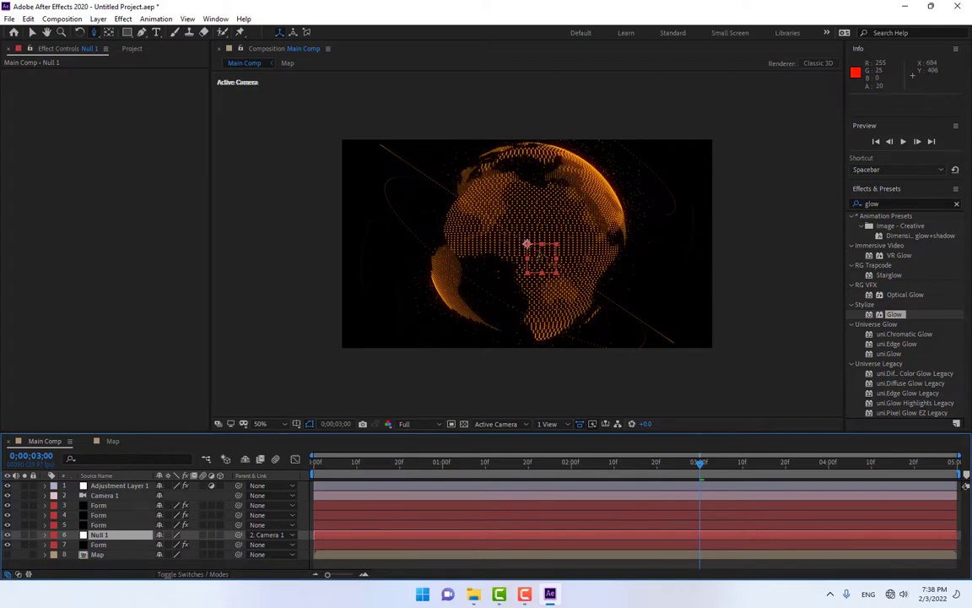
{"action": "left_click", "coordinate": [31, 32]}
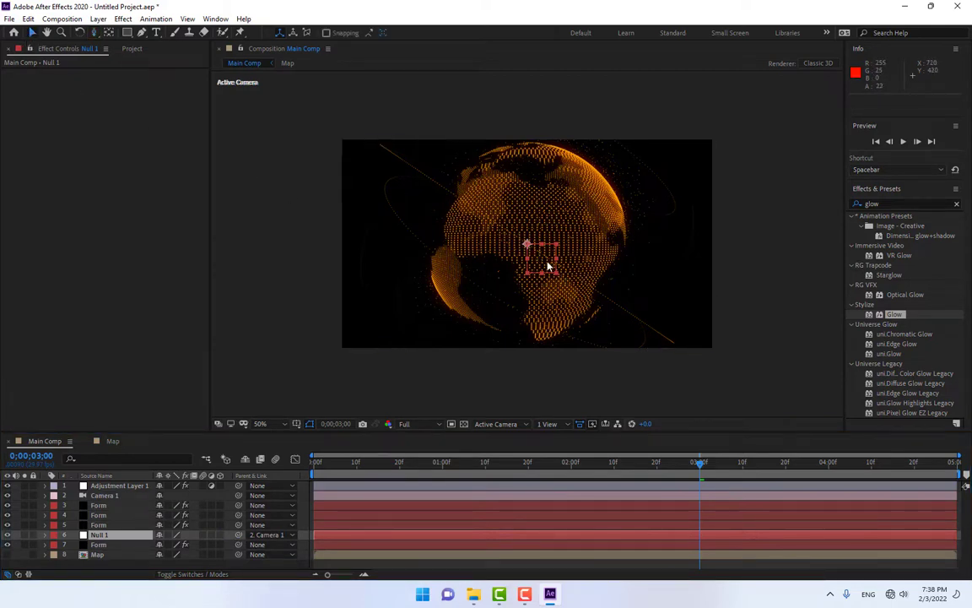
{"action": "left_click_drag", "start_coordinate": [547, 264], "coordinate": [555, 263]}
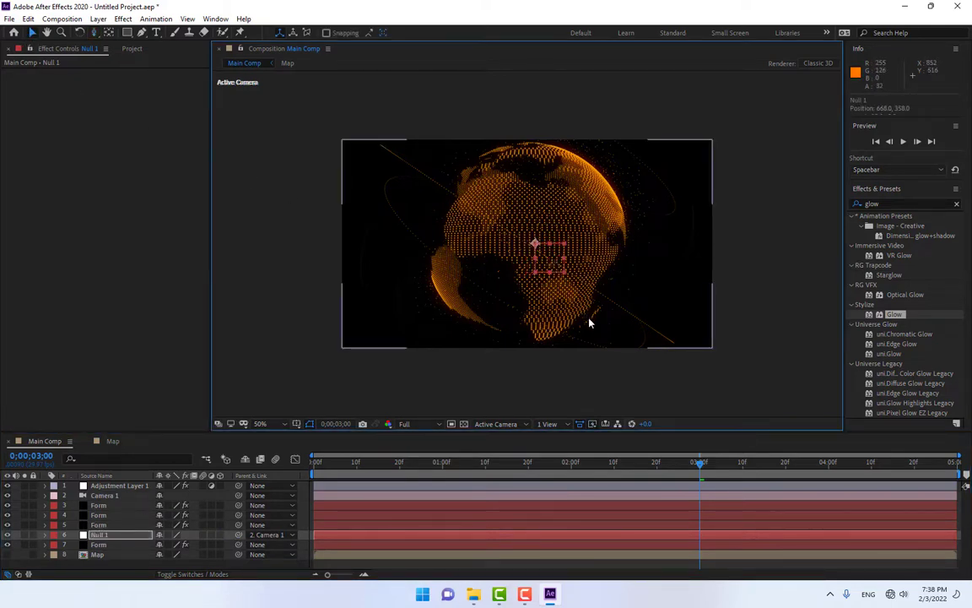
{"action": "key", "text": "ctrl+z"}
{"action": "left_click", "coordinate": [269, 535]}
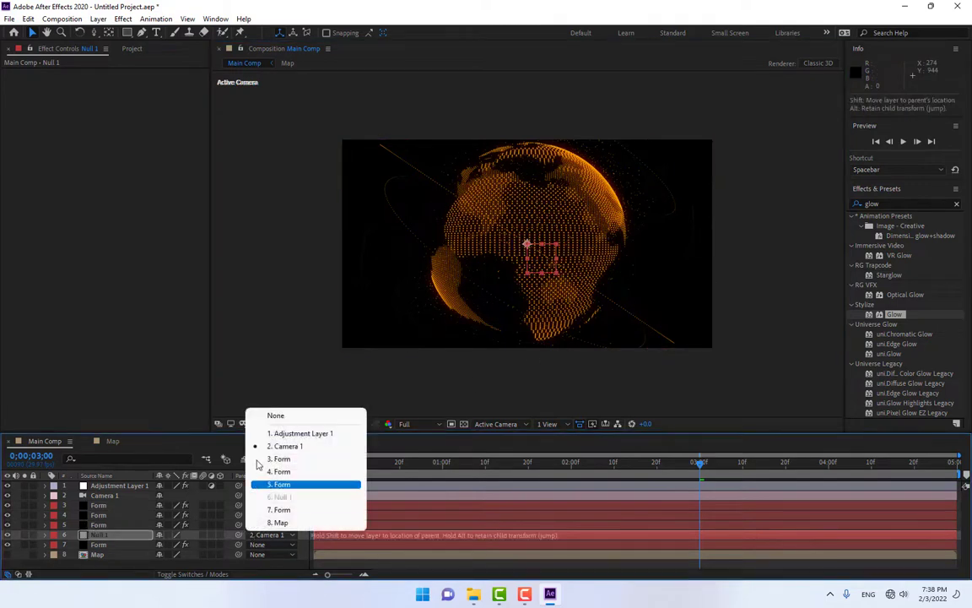
{"action": "left_click", "coordinate": [275, 415]}
- Parent Camera 1 to Null 1, test the link by shifting the null slightly, and undo that shift
{"action": "left_click", "coordinate": [223, 496]}
{"action": "left_click_drag", "start_coordinate": [239, 495], "coordinate": [98, 535]}
{"action": "left_click", "coordinate": [534, 264]}
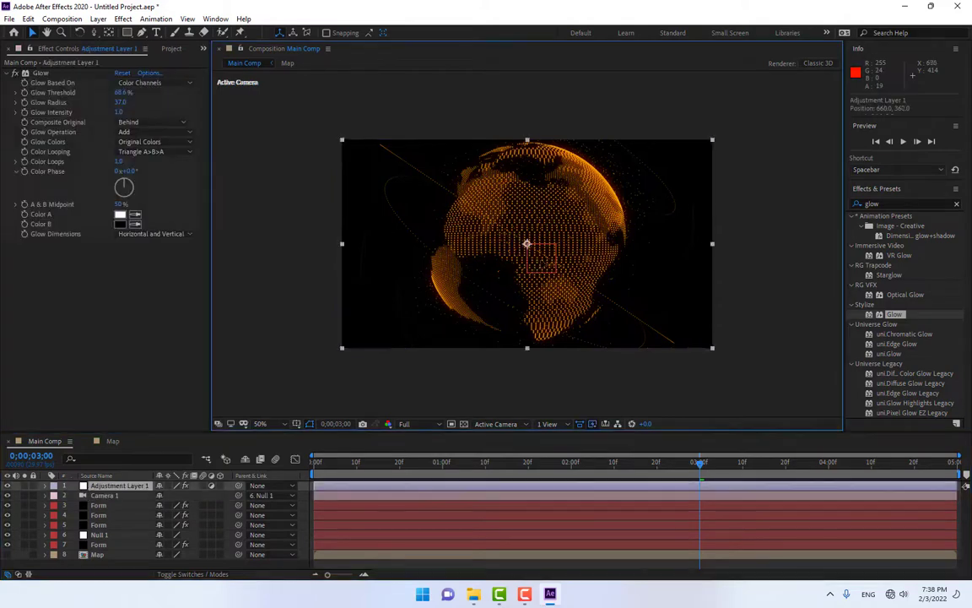
{"action": "left_click", "coordinate": [104, 535]}
{"action": "left_click_drag", "start_coordinate": [547, 260], "coordinate": [554, 260]}
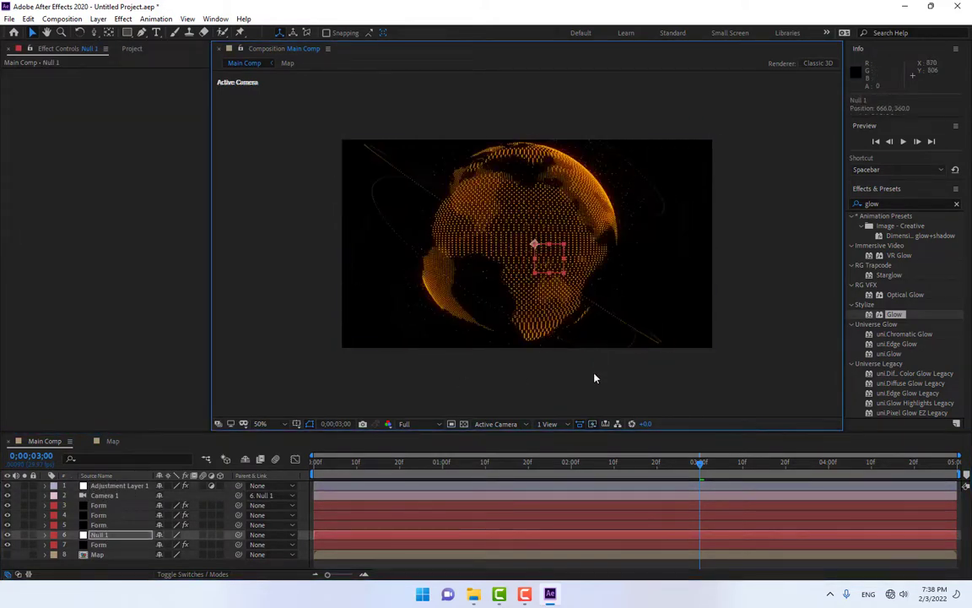
{"action": "key", "text": "ctrl+z"}
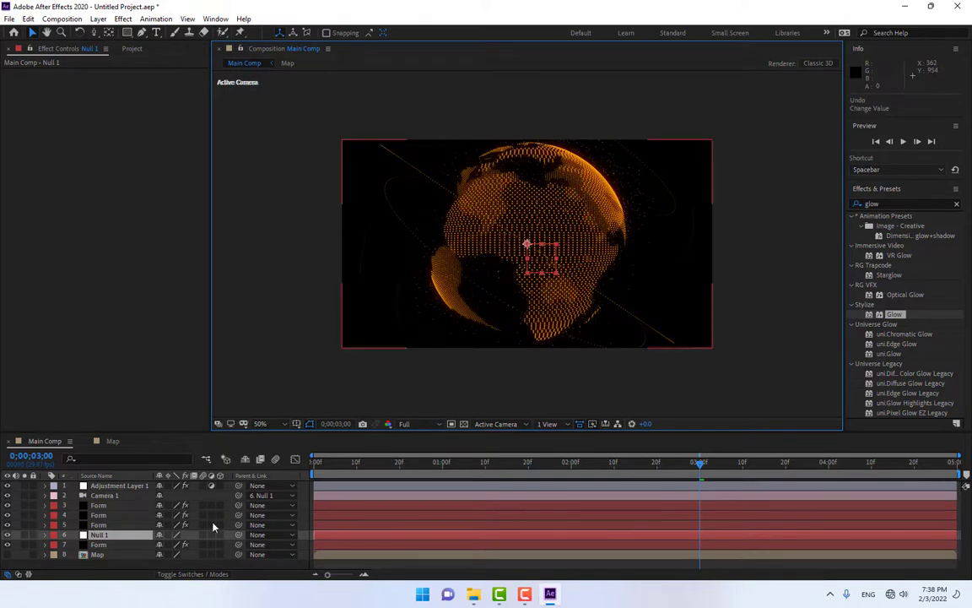
- Make Null 1 a 3D layer and reveal all its rotation properties in an enlarged timeline
{"action": "left_click", "coordinate": [220, 535]}
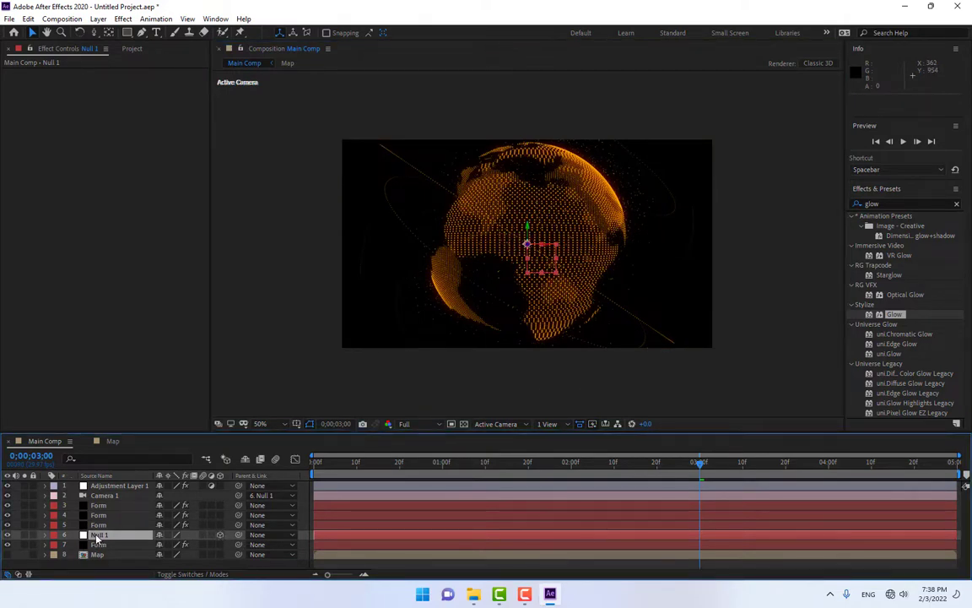
{"action": "key", "text": "r"}
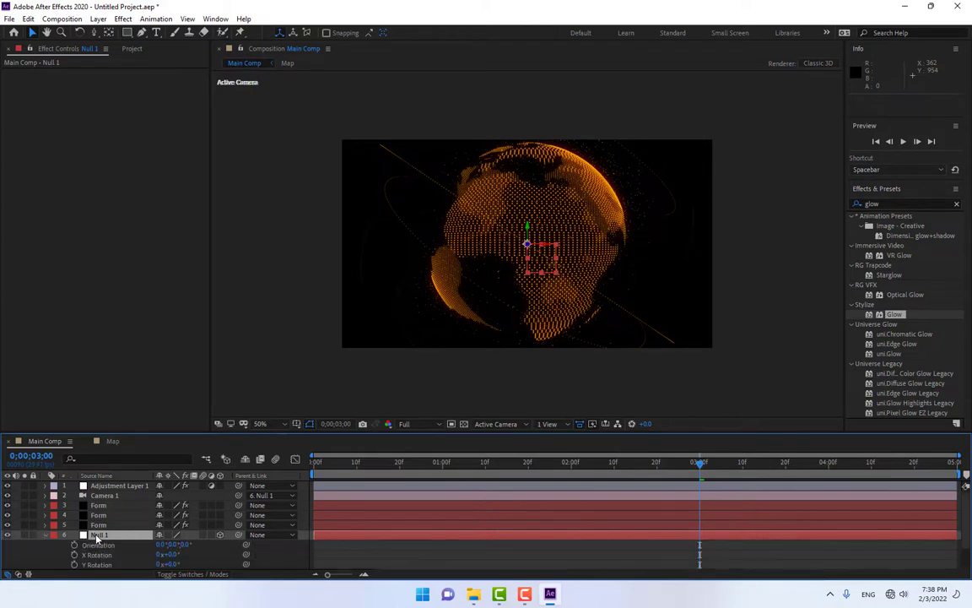
{"action": "left_click_drag", "start_coordinate": [319, 431], "coordinate": [317, 391]}
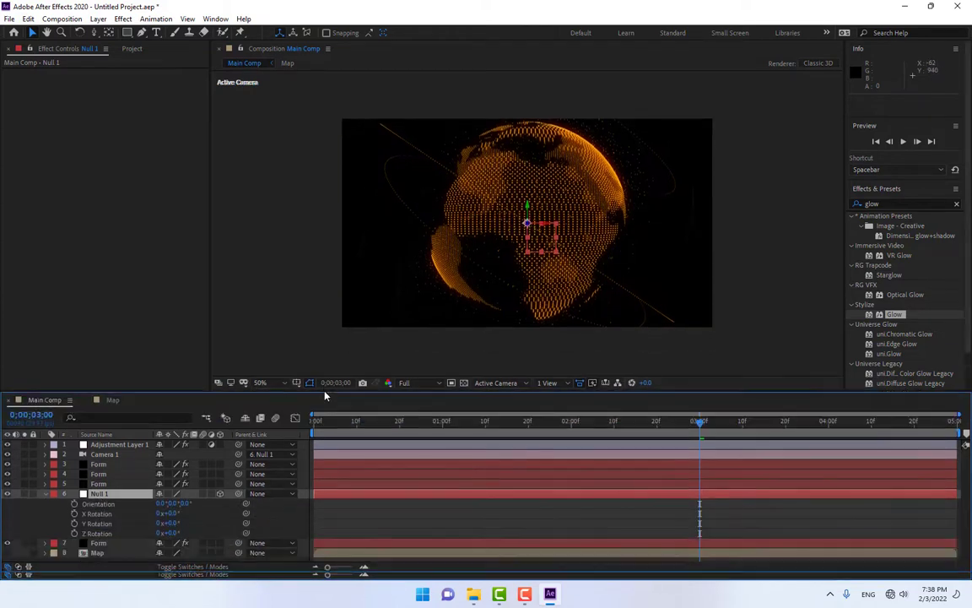
- Try the expression time*100 on Null 1's Y Rotation, scrub through the spin, and undo the expression
{"action": "left_click", "coordinate": [74, 523], "text": "alt"}
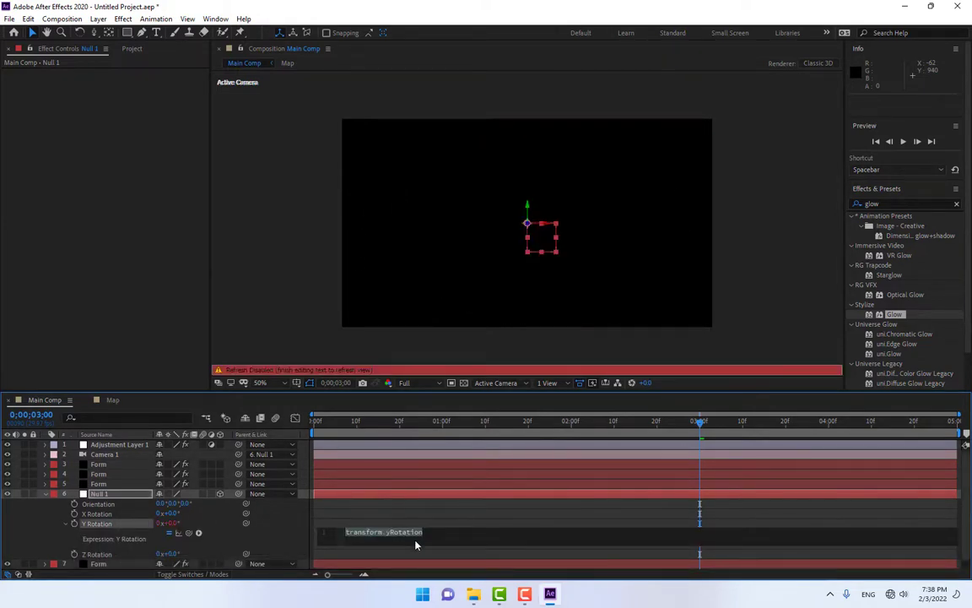
{"action": "type", "text": "time*100"}
{"action": "left_click", "coordinate": [401, 527]}
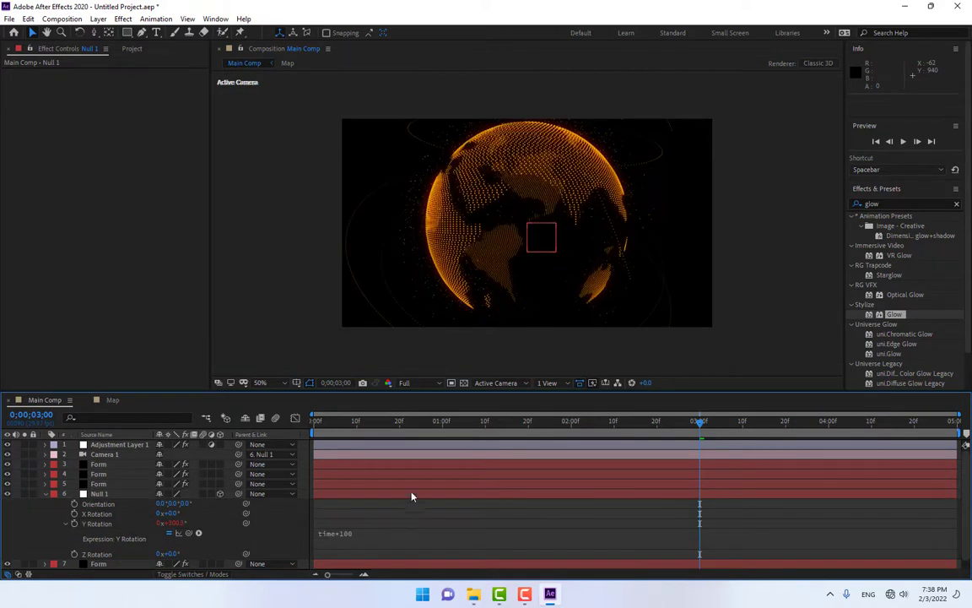
{"action": "left_click_drag", "start_coordinate": [402, 423], "coordinate": [559, 424]}
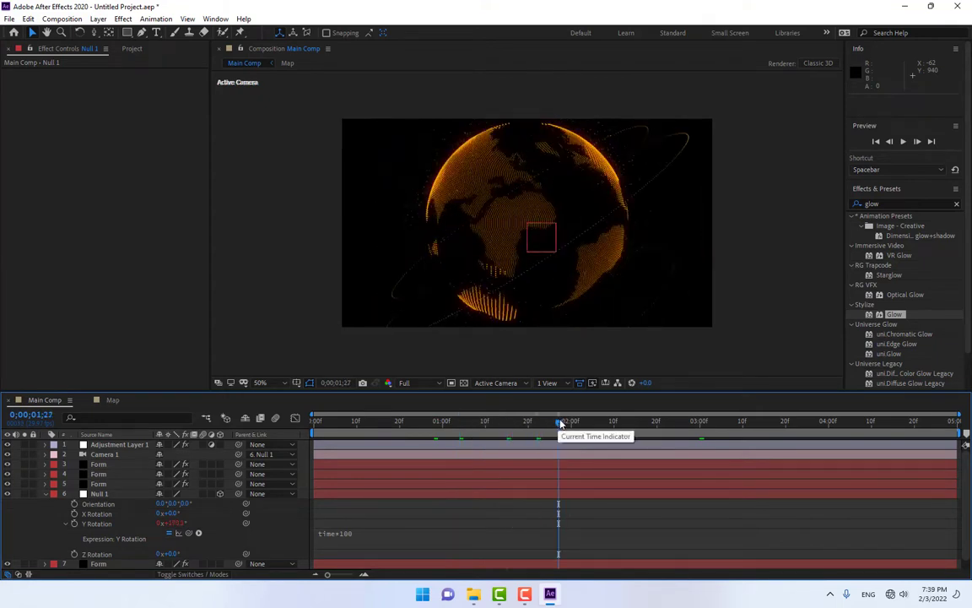
{"action": "key", "text": "ctrl+z"}
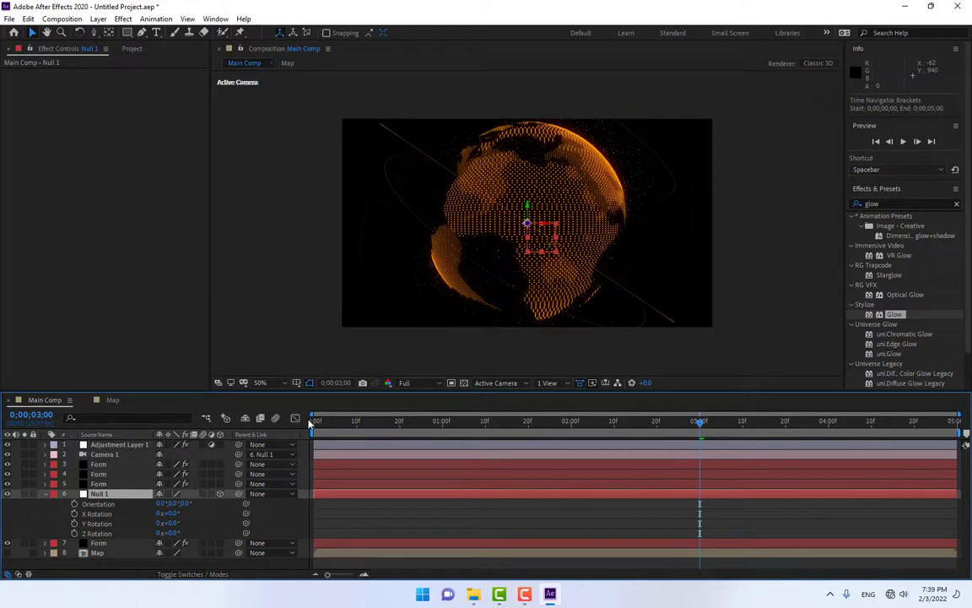
- Test Null 1's Y Rotation at the composition start, undo the change, and set a Y Rotation keyframe of 0° there
{"action": "key", "text": "Home"}
{"action": "left_click_drag", "start_coordinate": [167, 524], "coordinate": [185, 527]}
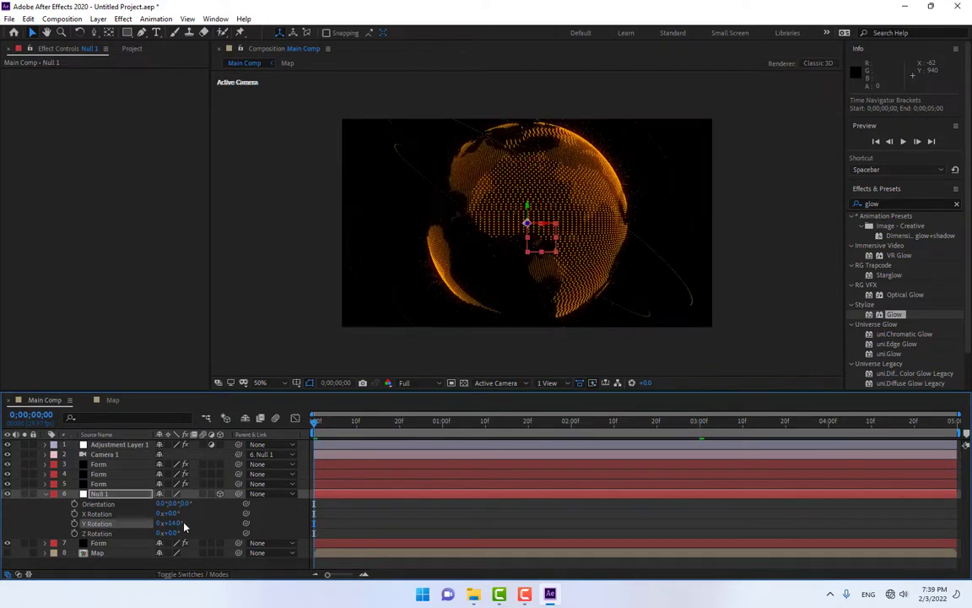
{"action": "key", "text": "ctrl+z"}
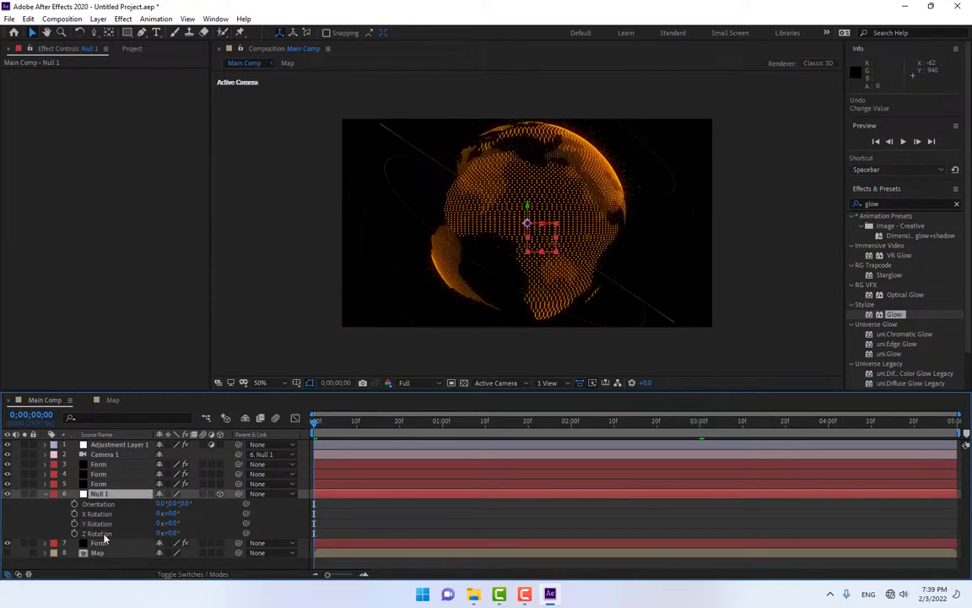
{"action": "left_click", "coordinate": [74, 524]}
- Keyframe Null 1's Y Rotation to one full revolution at 0;00;03;00 and scrub the timeline to check the spin
{"action": "key", "text": "space"}
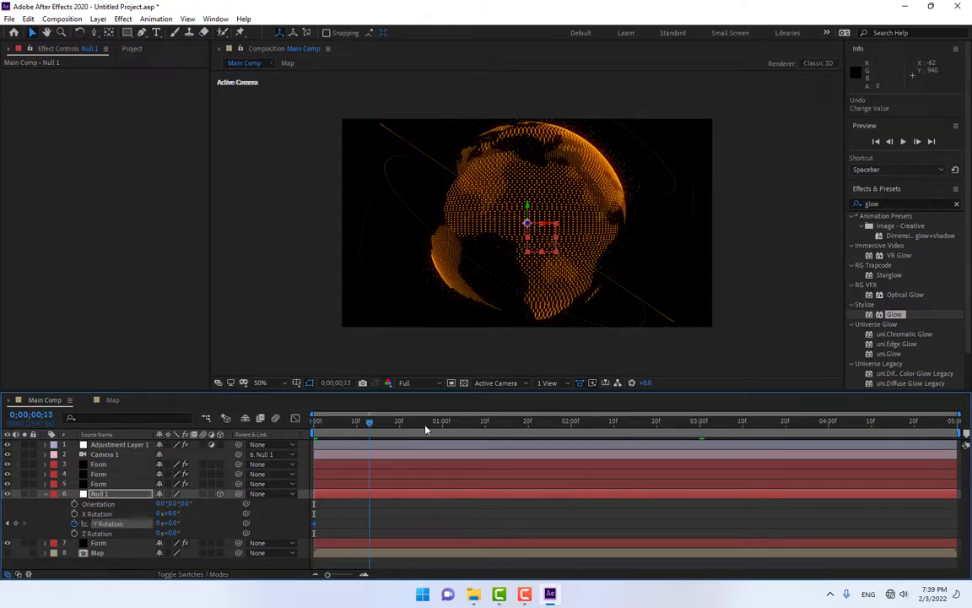
{"action": "left_click_drag", "start_coordinate": [932, 449], "coordinate": [702, 459]}
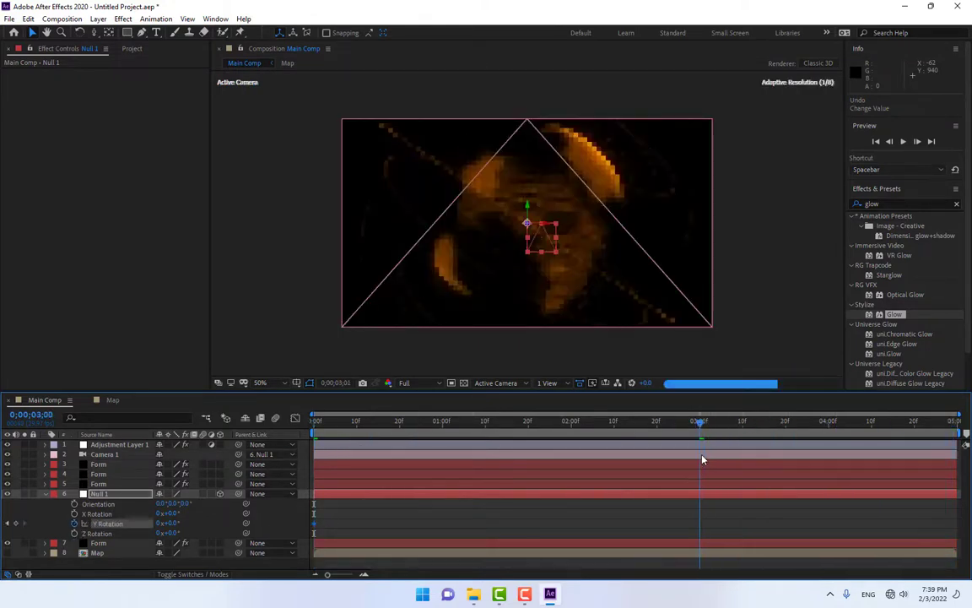
{"action": "left_click", "coordinate": [163, 524]}
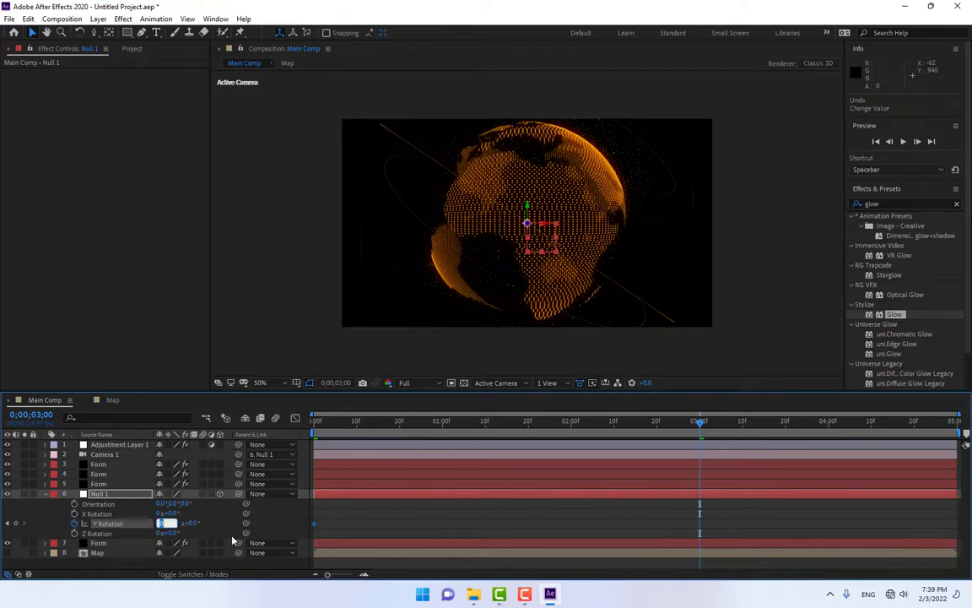
{"action": "key", "text": "Return"}
{"action": "left_click", "coordinate": [379, 508]}
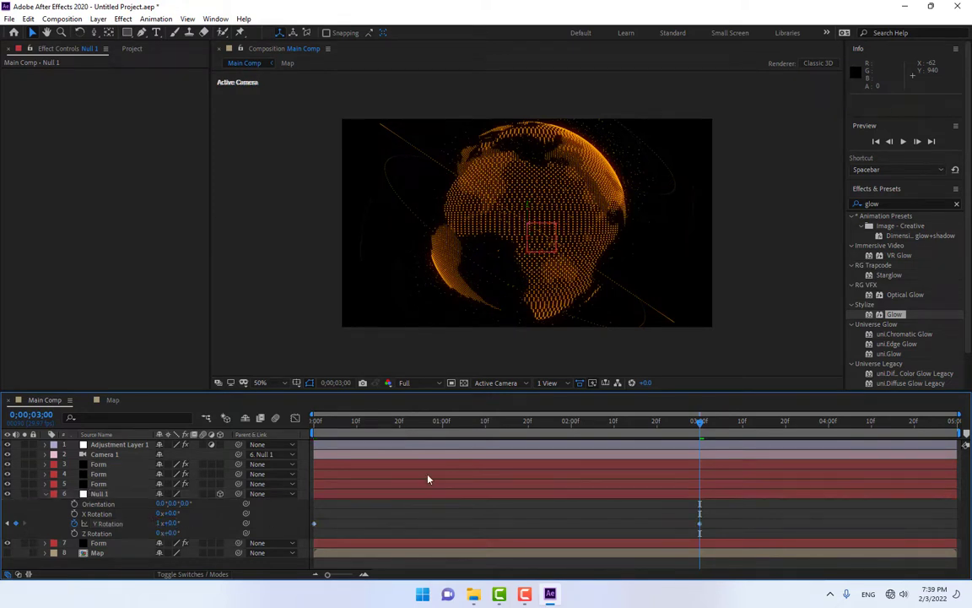
{"action": "left_click_drag", "start_coordinate": [403, 426], "coordinate": [590, 429]}
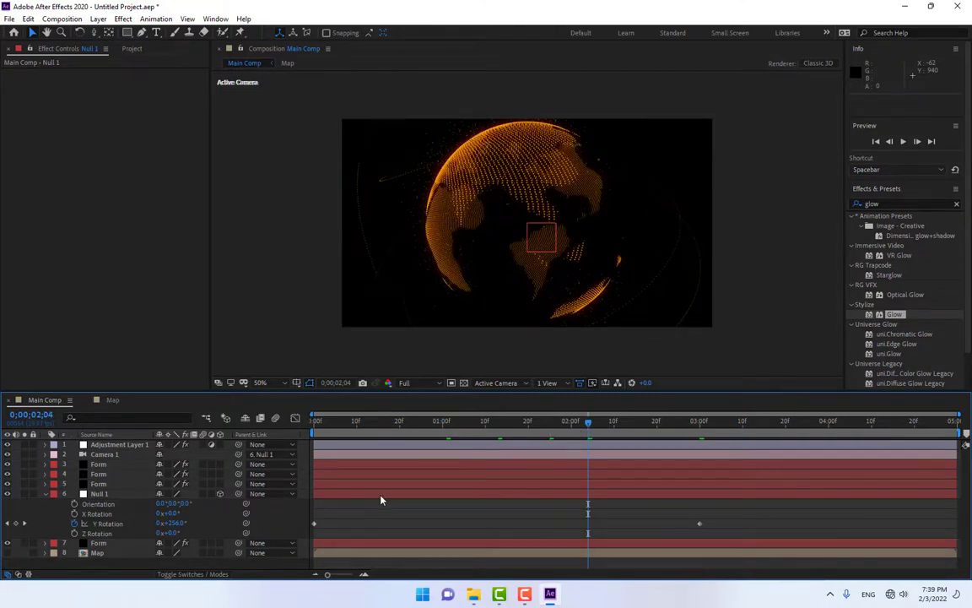
- Enable motion blur on the layers in Main Comp and for the composition
{"action": "key", "text": "ctrl+a"}
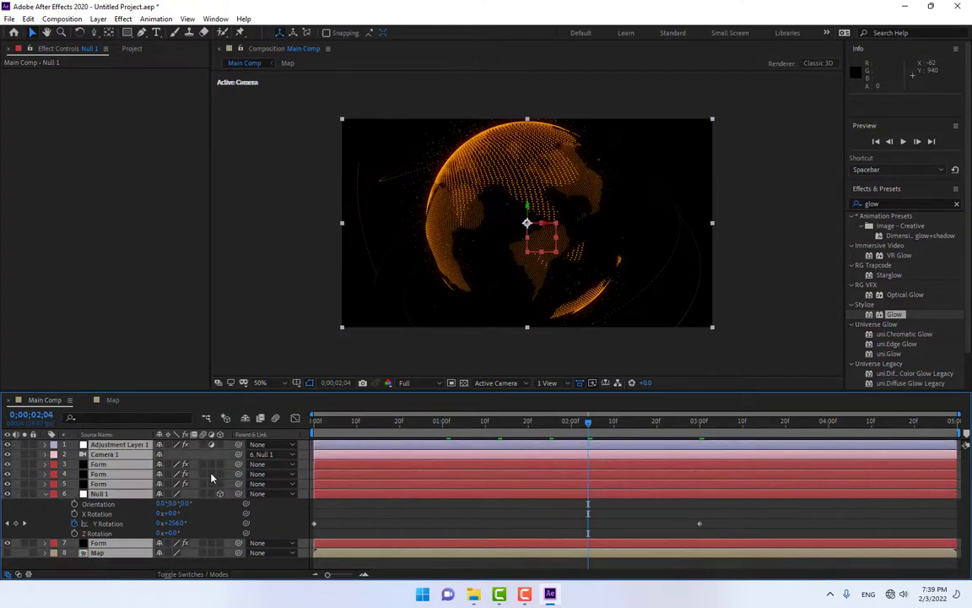
{"action": "left_click", "coordinate": [202, 478]}
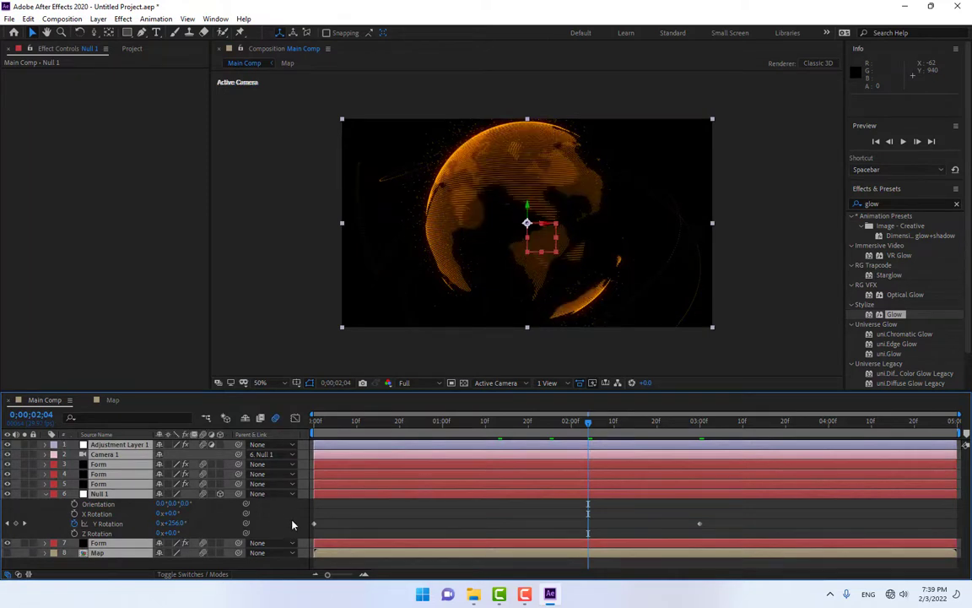
- Create a black 1280 x 720 px solid named "Ligh BG" in Main Comp
{"action": "right_click", "coordinate": [288, 517]}
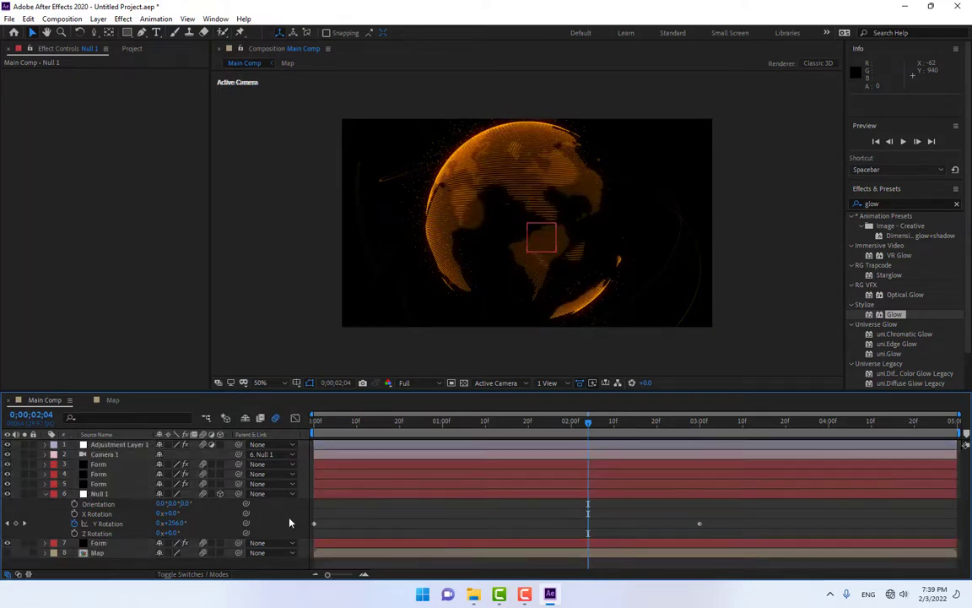
{"action": "mouse_move", "coordinate": [315, 389]}
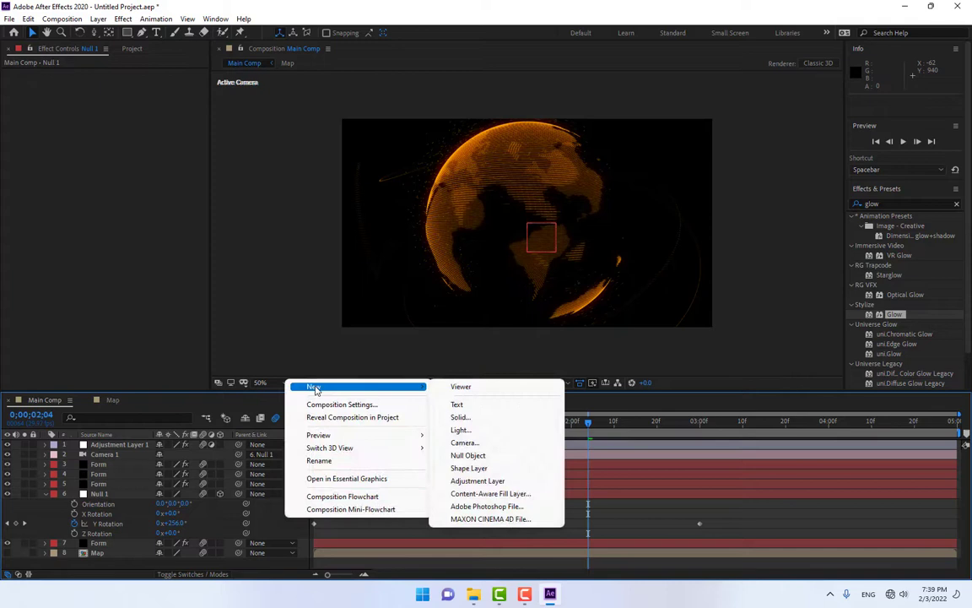
{"action": "left_click", "coordinate": [485, 419]}
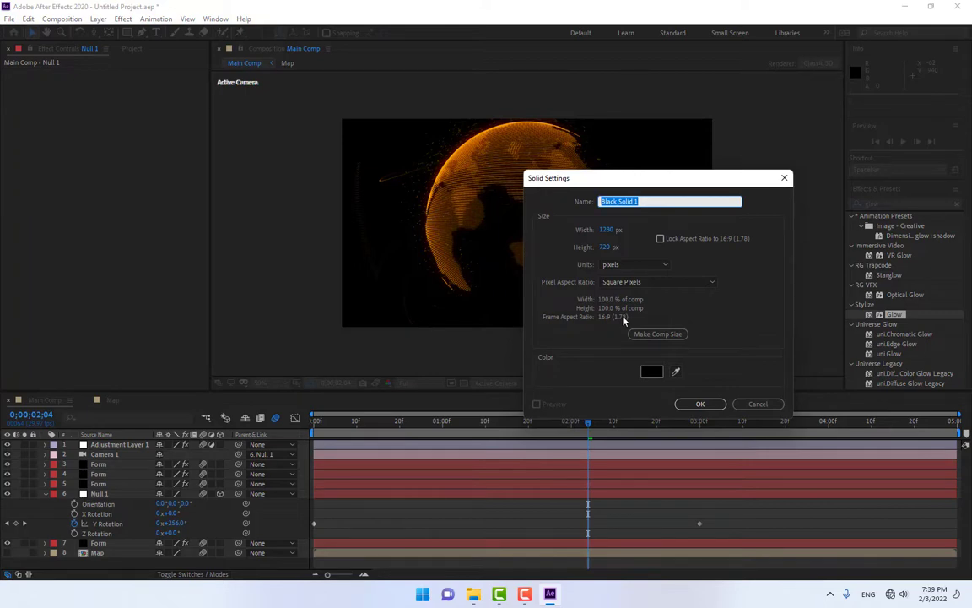
{"action": "type", "text": "Ligh BG"}
{"action": "key", "text": "Return"}
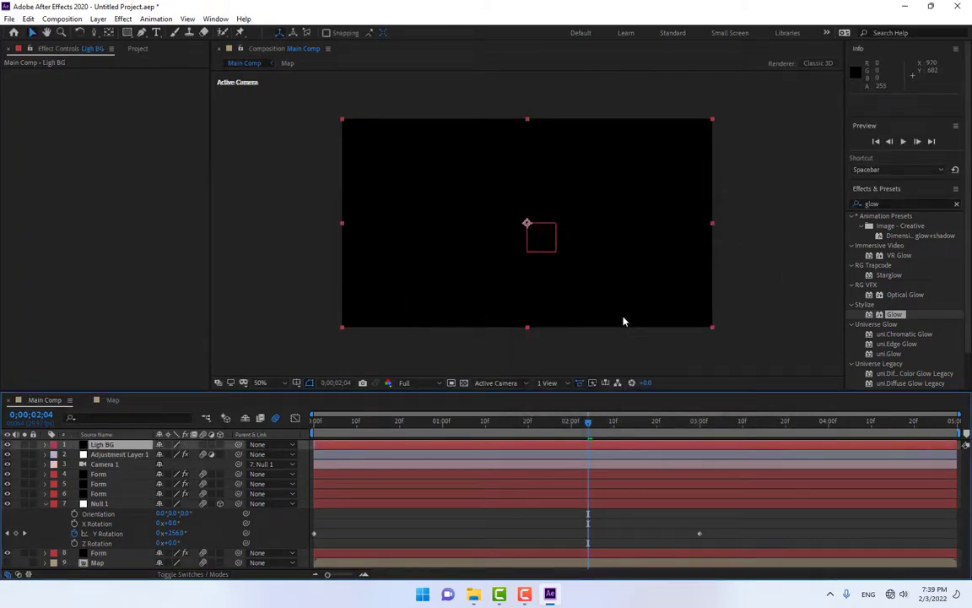
- Apply uni.Knoll Light Factory EZ to the Ligh BG solid and move the layer below the globe's Form, directly above Map
{"action": "left_click", "coordinate": [123, 19]}
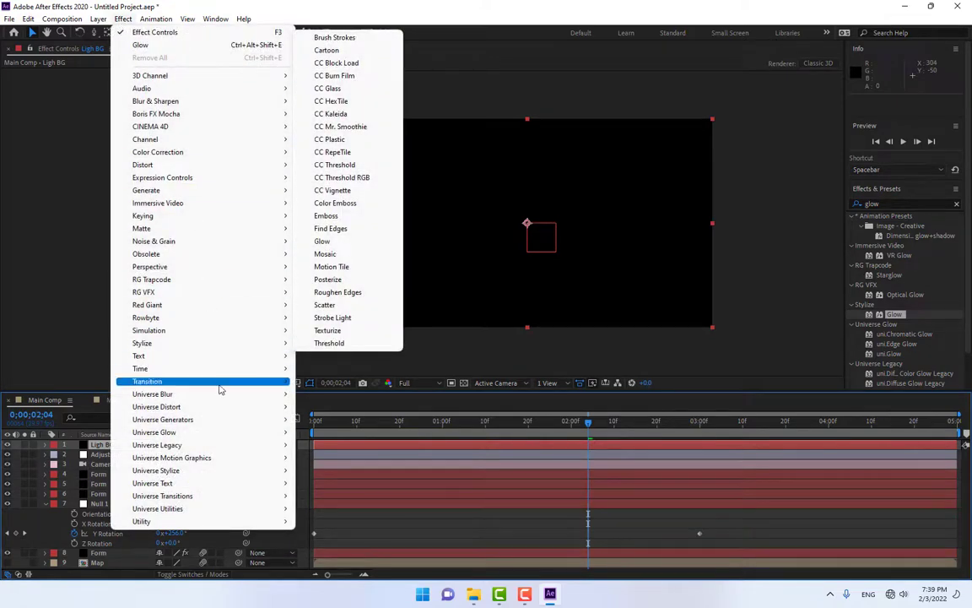
{"action": "mouse_move", "coordinate": [264, 460]}
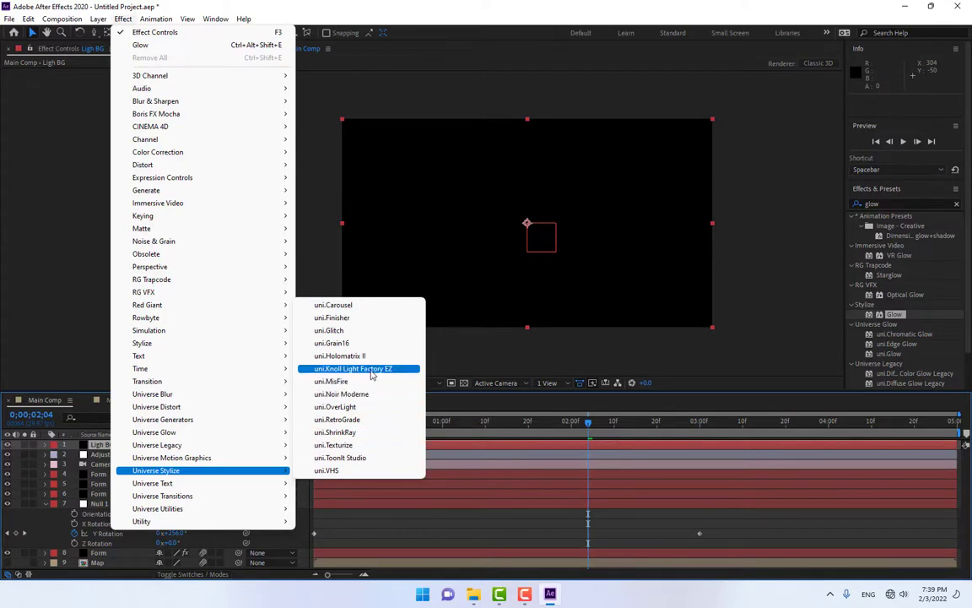
{"action": "left_click", "coordinate": [372, 371]}
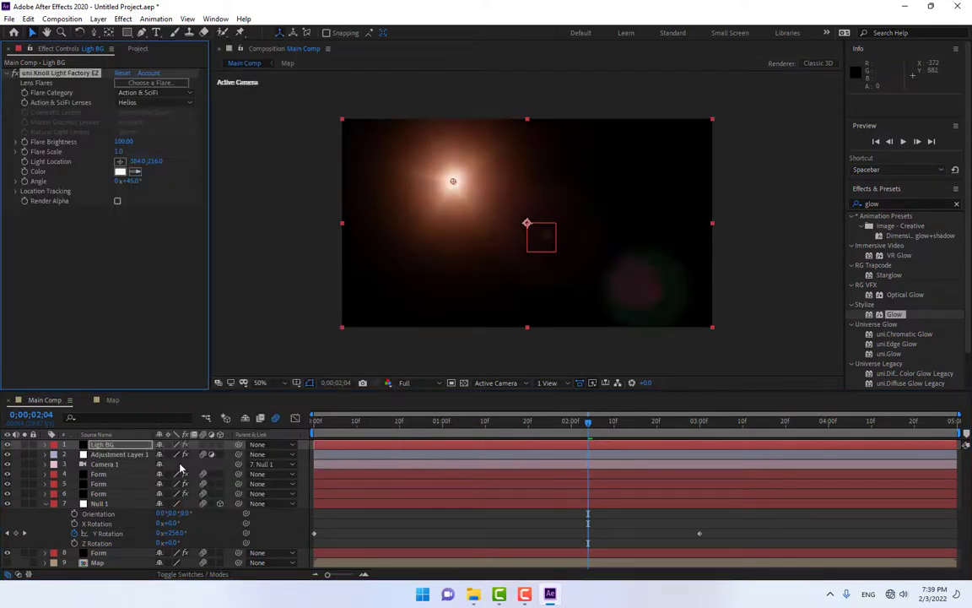
{"action": "left_click_drag", "start_coordinate": [108, 448], "coordinate": [123, 557]}
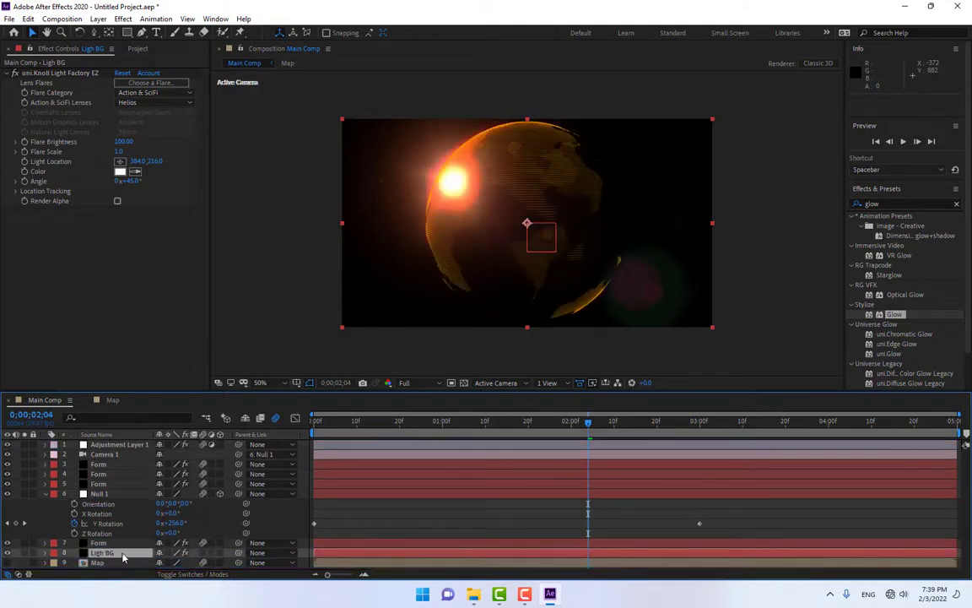
- Place the flare just outside the frame's upper-left corner, at about -46, -24, and raise its Flare Brightness to 123
{"action": "left_click", "coordinate": [65, 73]}
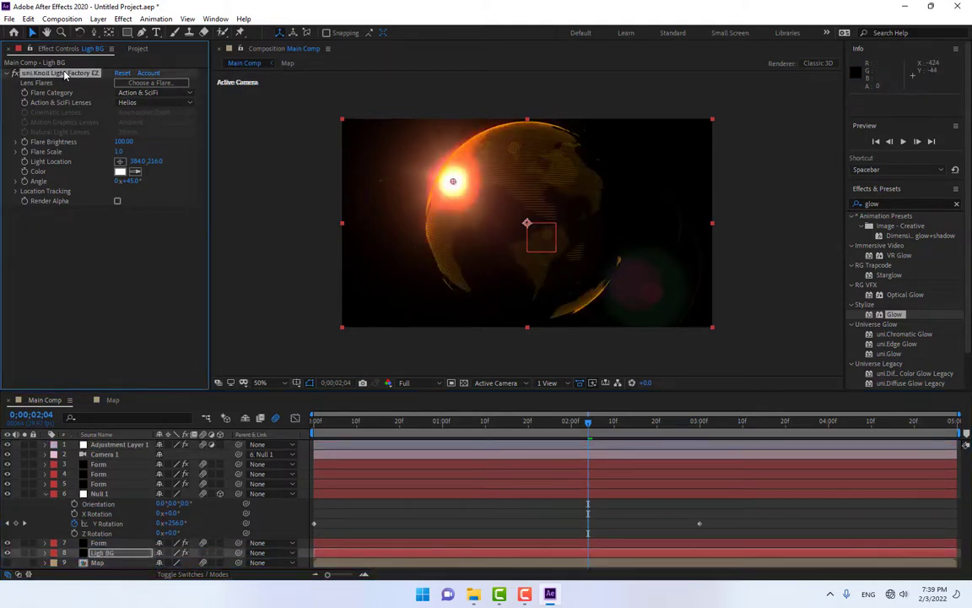
{"action": "left_click_drag", "start_coordinate": [453, 180], "coordinate": [340, 124]}
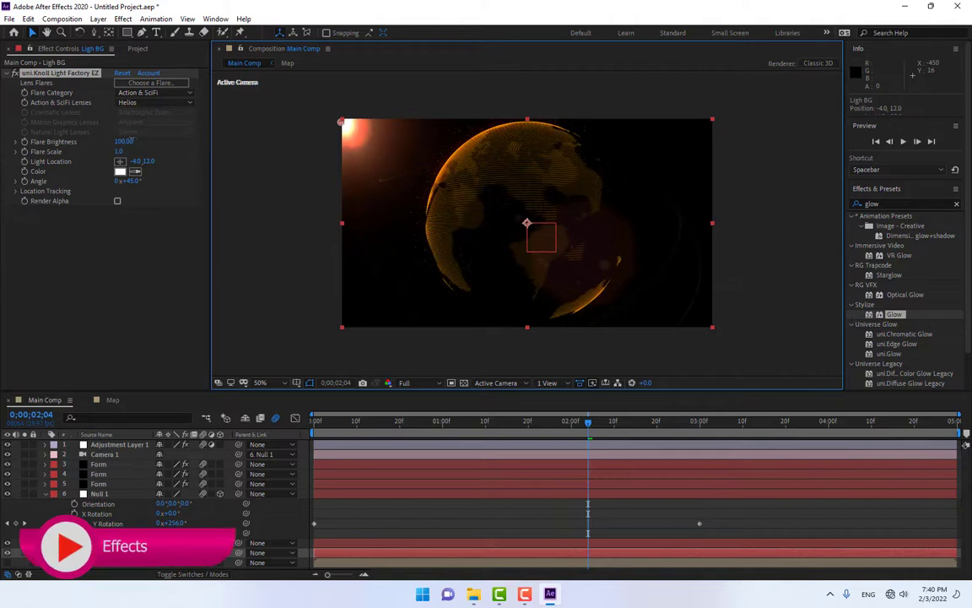
{"action": "left_click_drag", "start_coordinate": [132, 141], "coordinate": [152, 141]}
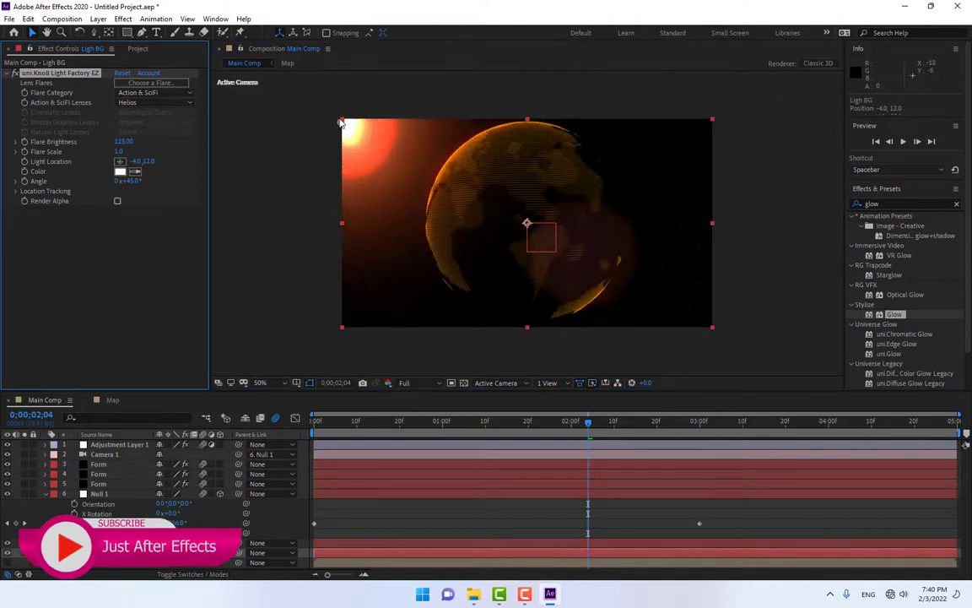
{"action": "mouse_move", "coordinate": [340, 124]}
{"action": "left_mouse_down"}
{"action": "mouse_move", "coordinate": [312, 103]}
{"action": "mouse_move", "coordinate": [328, 112]}
{"action": "left_mouse_up"}
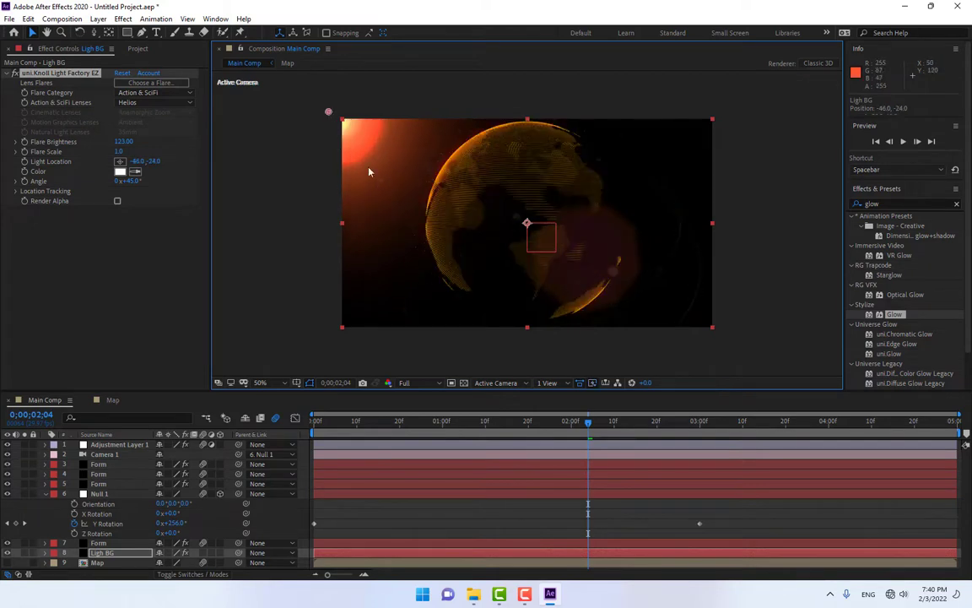
- Create a black 1280 x 720 px solid named "Start" in Main Comp
{"action": "left_click", "coordinate": [274, 524]}
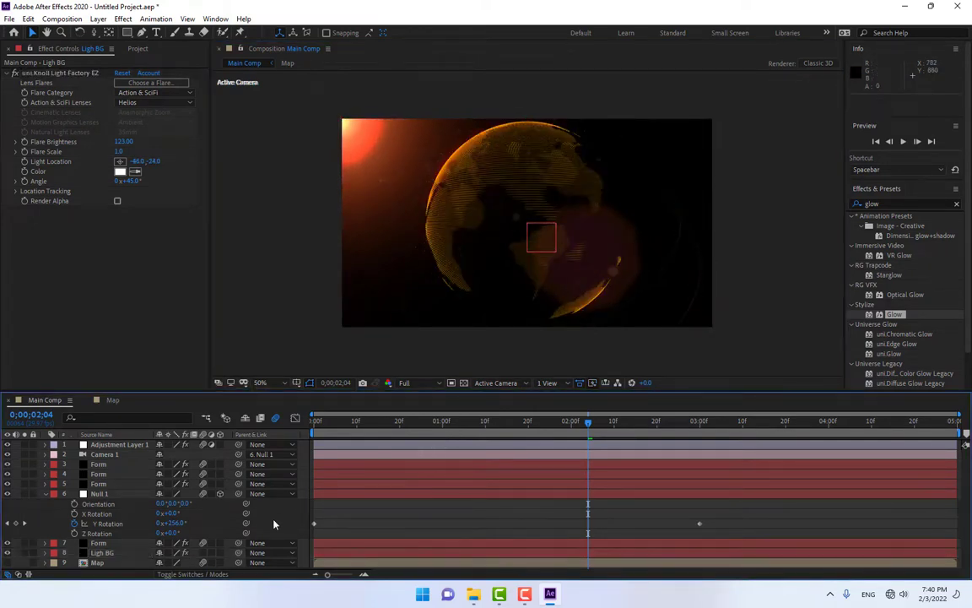
{"action": "right_click", "coordinate": [264, 517]}
{"action": "mouse_move", "coordinate": [287, 389]}
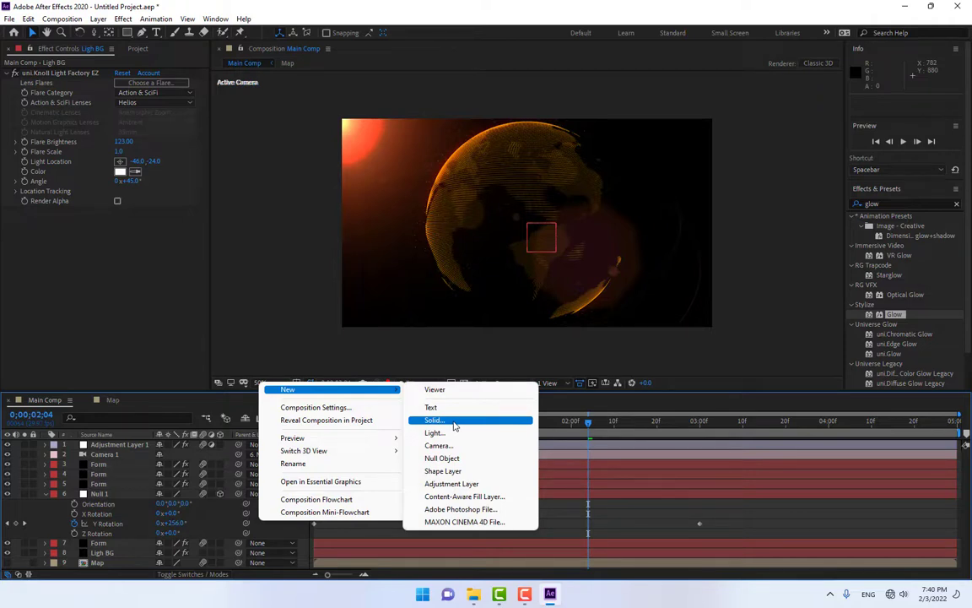
{"action": "left_click", "coordinate": [453, 421]}
{"action": "type", "text": "Stars"}
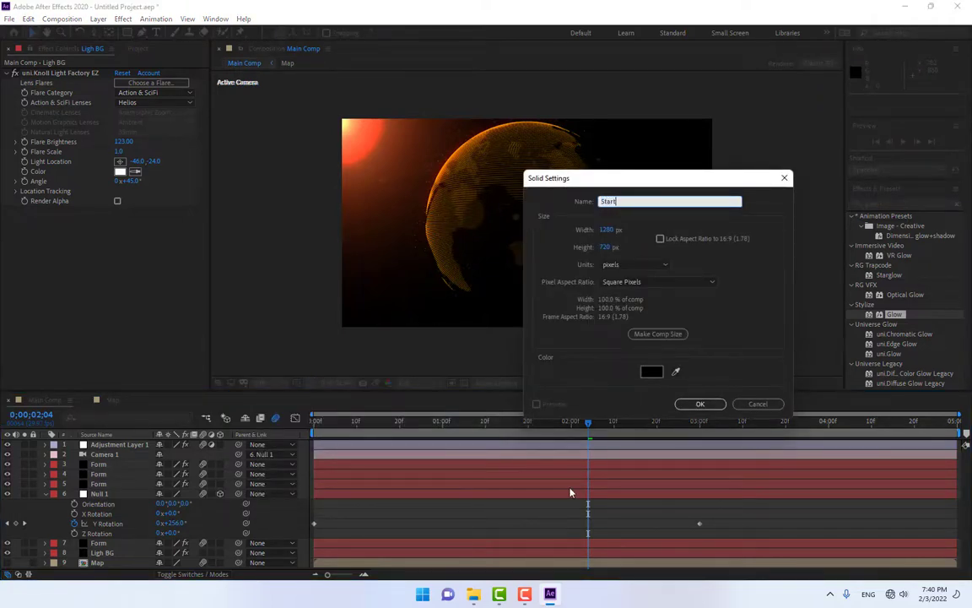
{"action": "key", "text": "Return"}
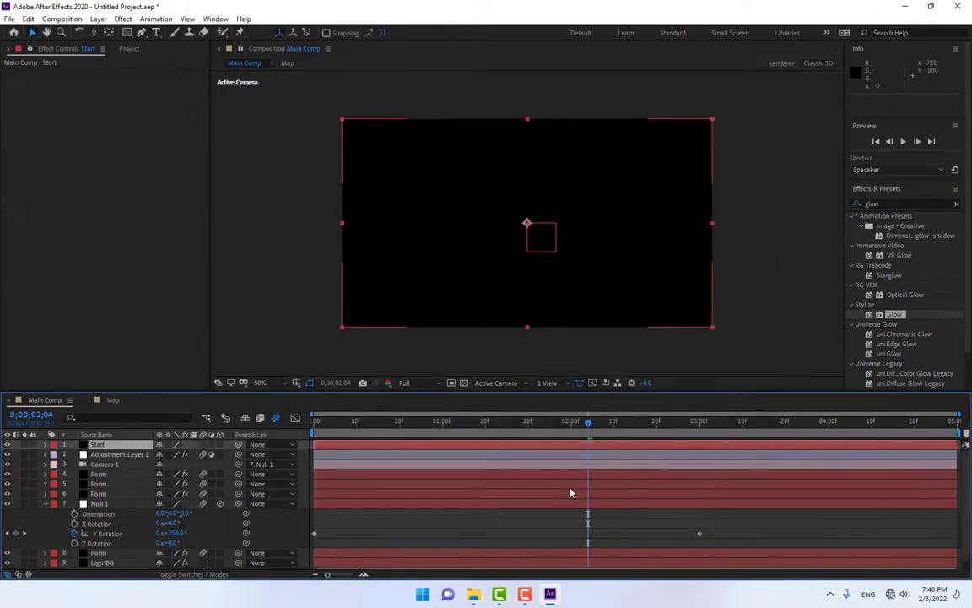
- Find Trapcode Form among the effects and apply it to the Start solid
{"action": "left_click", "coordinate": [907, 203]}
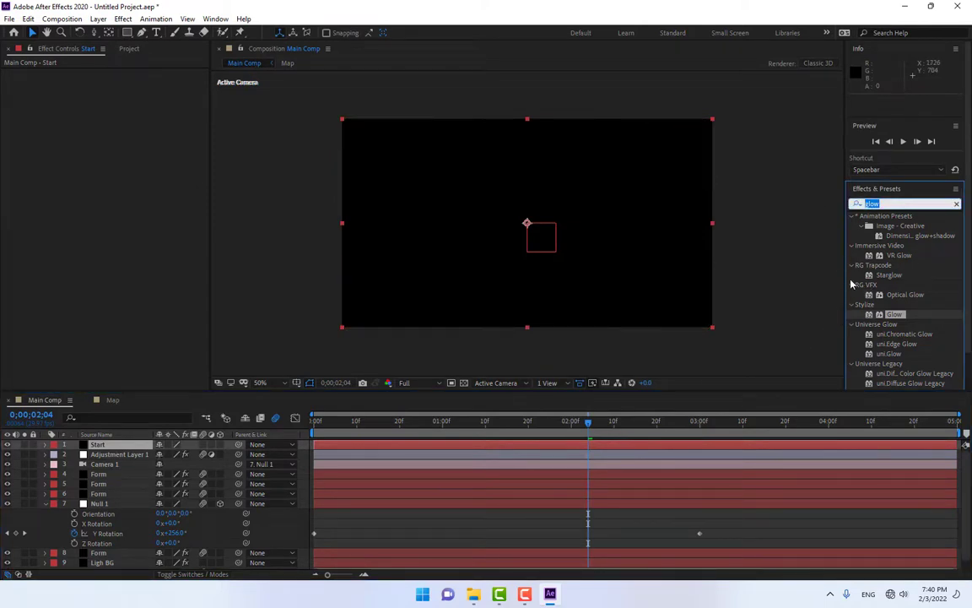
{"action": "type", "text": "from"}
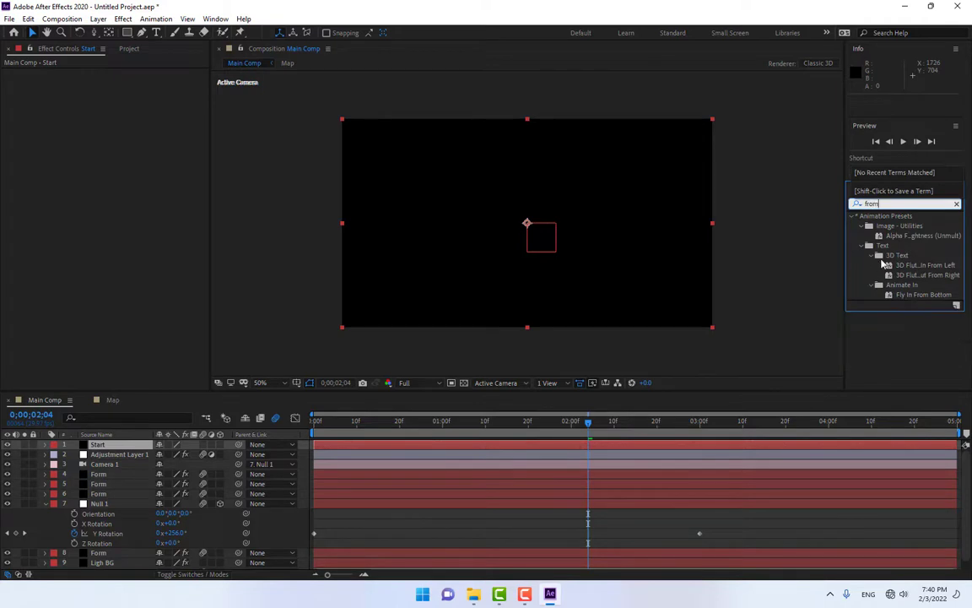
{"action": "key", "text": "Return"}
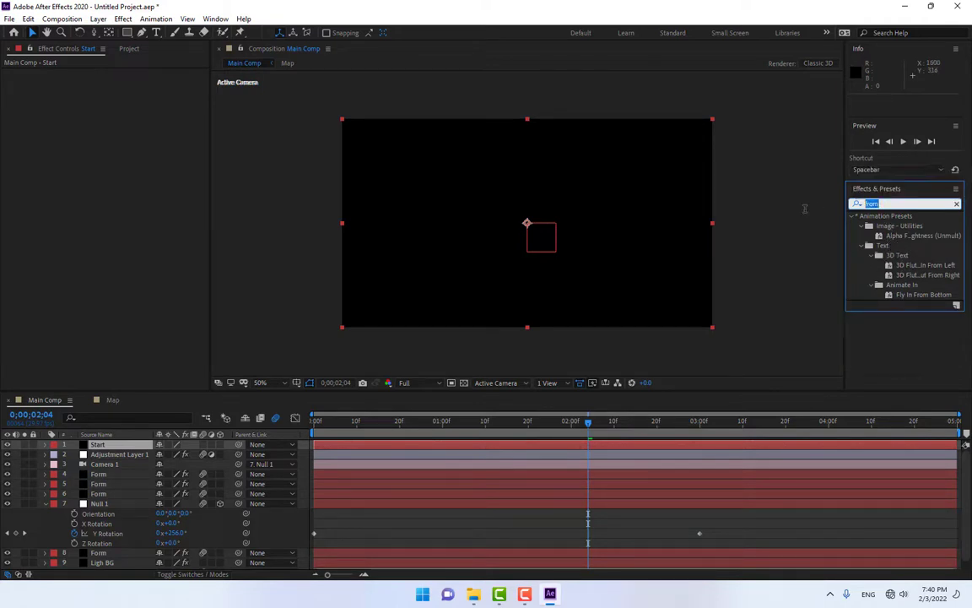
{"action": "type", "text": "form"}
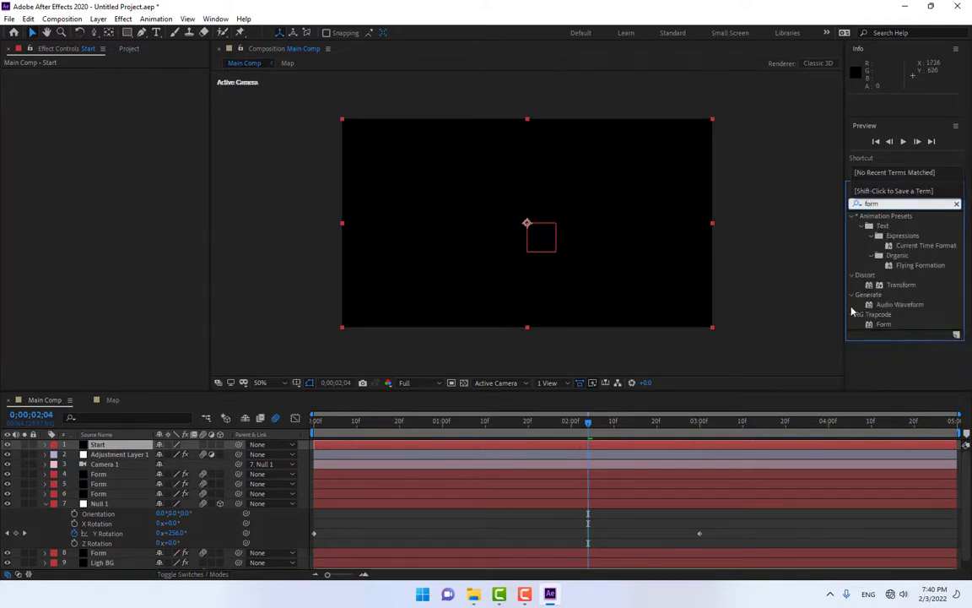
{"action": "double_click", "coordinate": [878, 325]}
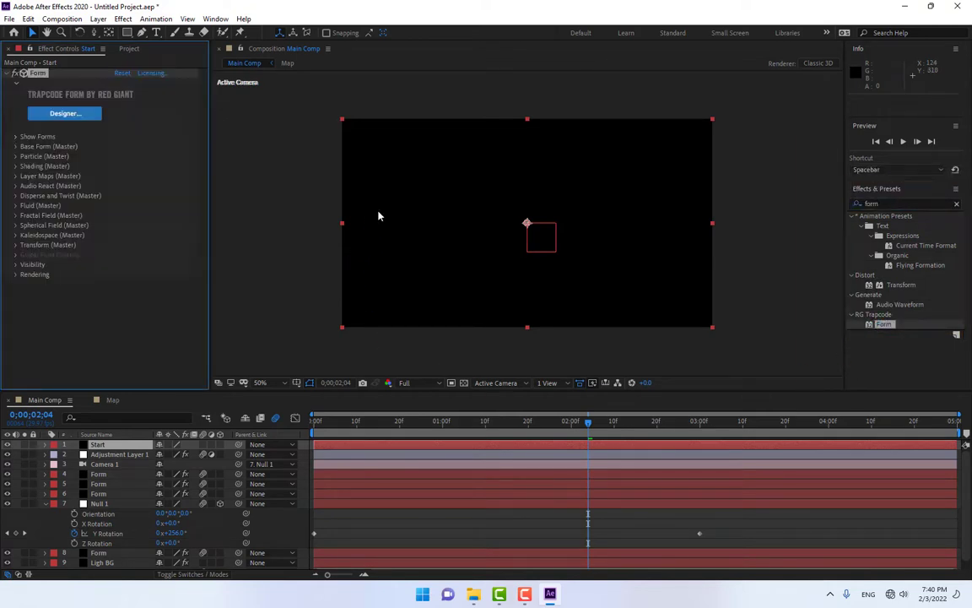
- Keep the Start layer's Base Form as Box - Grid and set Particles in Z to 1
{"action": "left_click", "coordinate": [16, 146]}
{"action": "left_click", "coordinate": [150, 157]}
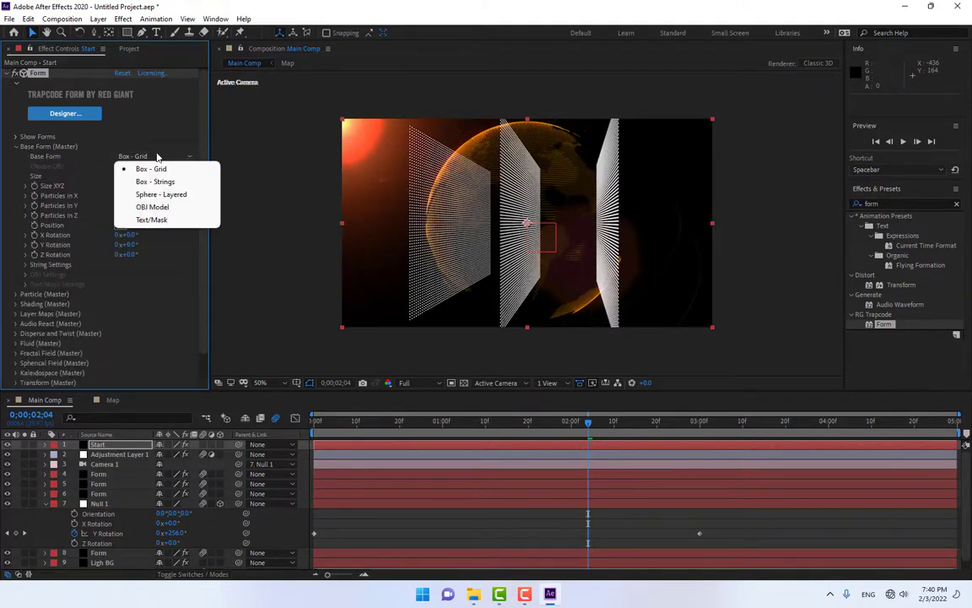
{"action": "left_click", "coordinate": [153, 169]}
{"action": "left_click", "coordinate": [124, 215]}
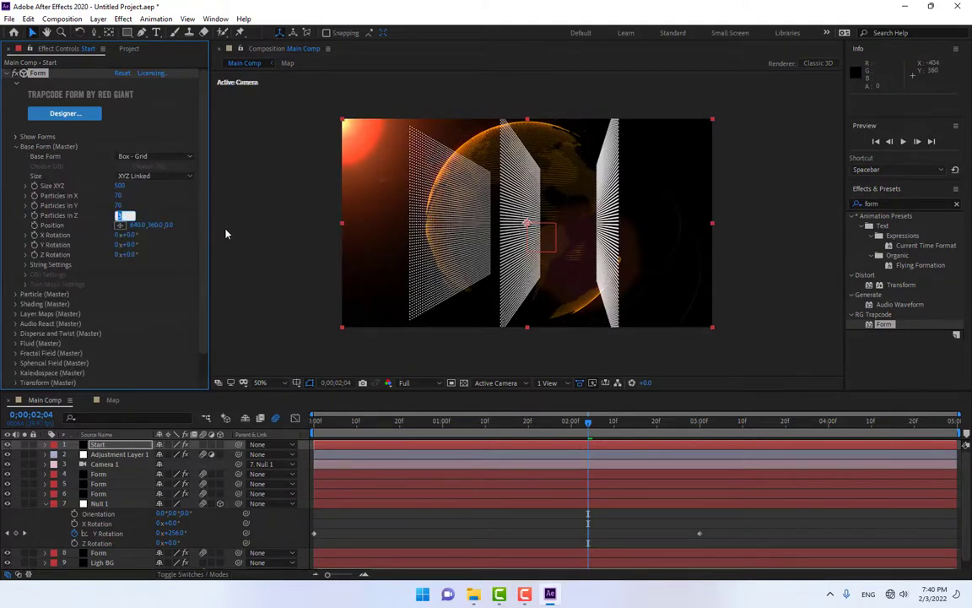
{"action": "type", "text": "1"}
{"action": "key", "text": "Return"}
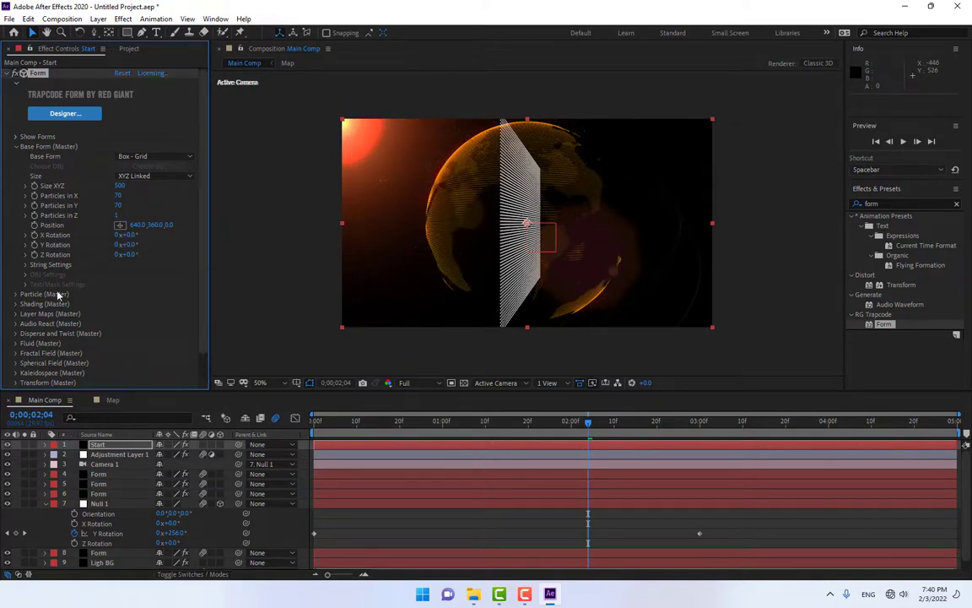
- Raise the Disperse value of the Start layer's Form to 2389 to scatter the grid into stars
{"action": "left_click", "coordinate": [16, 334]}
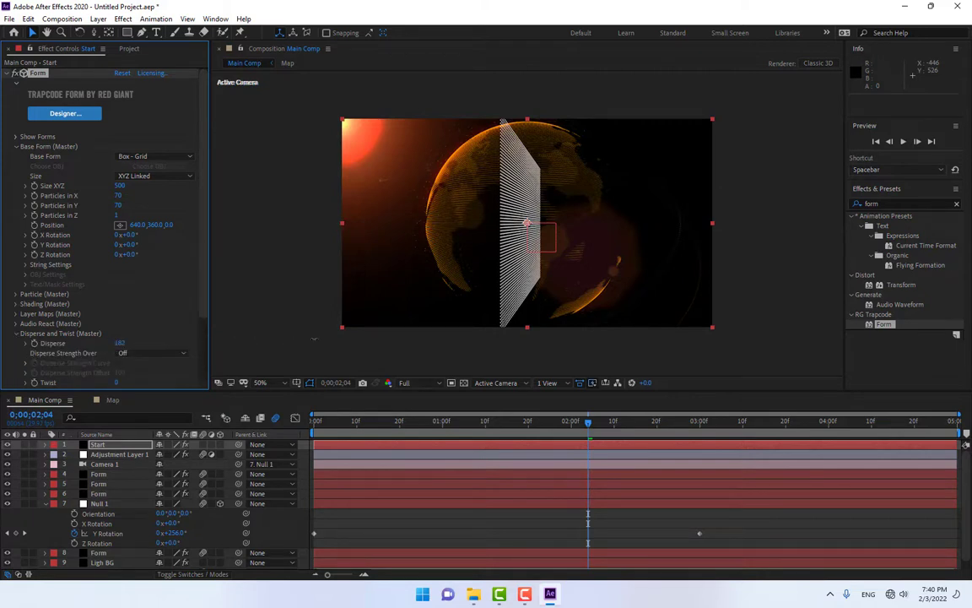
{"action": "left_click_drag", "start_coordinate": [314, 338], "coordinate": [645, 337]}
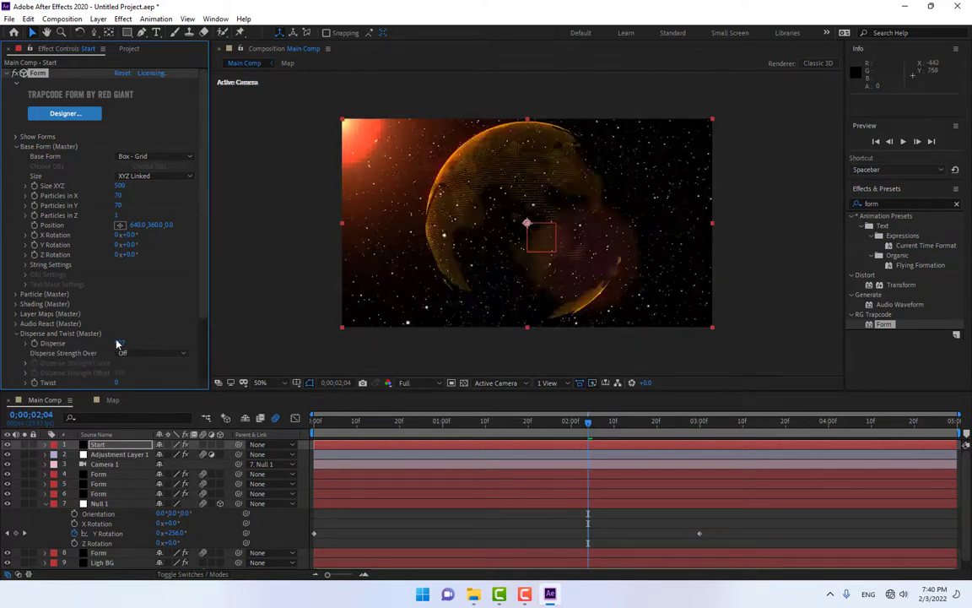
{"action": "left_click_drag", "start_coordinate": [970, 339], "coordinate": [971, 339]}
- Set Size Random and Opacity Random of the Start particles to 100 % and their Size to 4
{"action": "left_click", "coordinate": [16, 294]}
{"action": "scroll", "coordinate": [93, 300], "scroll_direction": "down", "scroll_amount": 3}
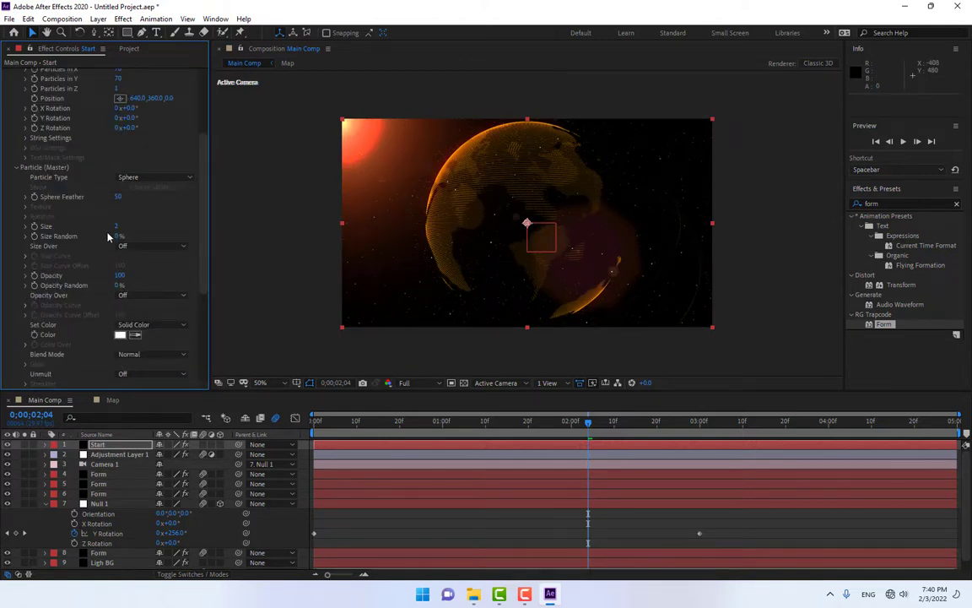
{"action": "left_click_drag", "start_coordinate": [132, 235], "coordinate": [243, 215]}
{"action": "left_click_drag", "start_coordinate": [118, 285], "coordinate": [364, 287]}
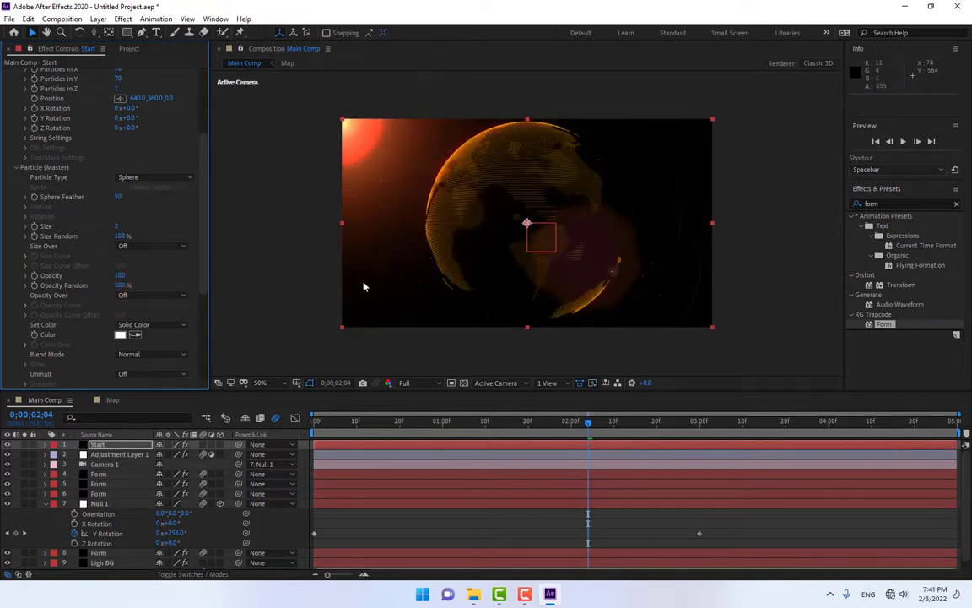
{"action": "left_click", "coordinate": [116, 226]}
{"action": "type", "text": "4"}
{"action": "key", "text": "Return"}
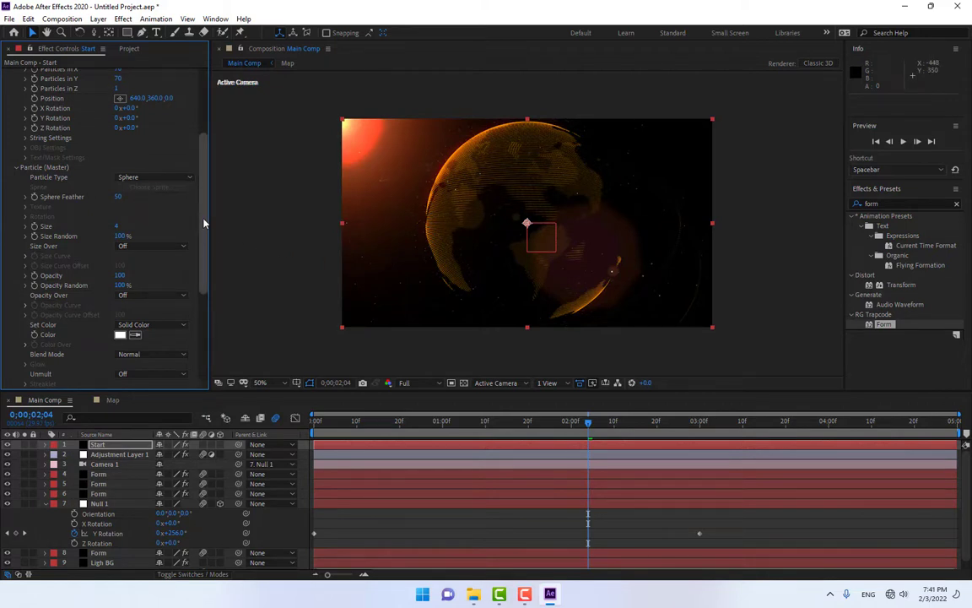
- Sample the flare's bright corner as the Start particle color and change it to a stronger yellow
{"action": "left_click_drag", "start_coordinate": [203, 223], "coordinate": [205, 256]}
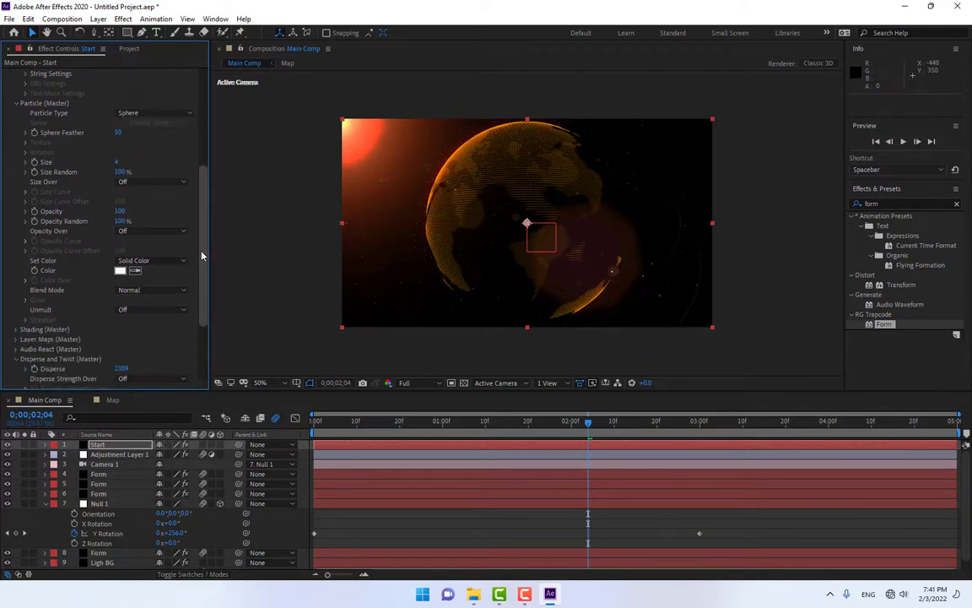
{"action": "left_click", "coordinate": [345, 123]}
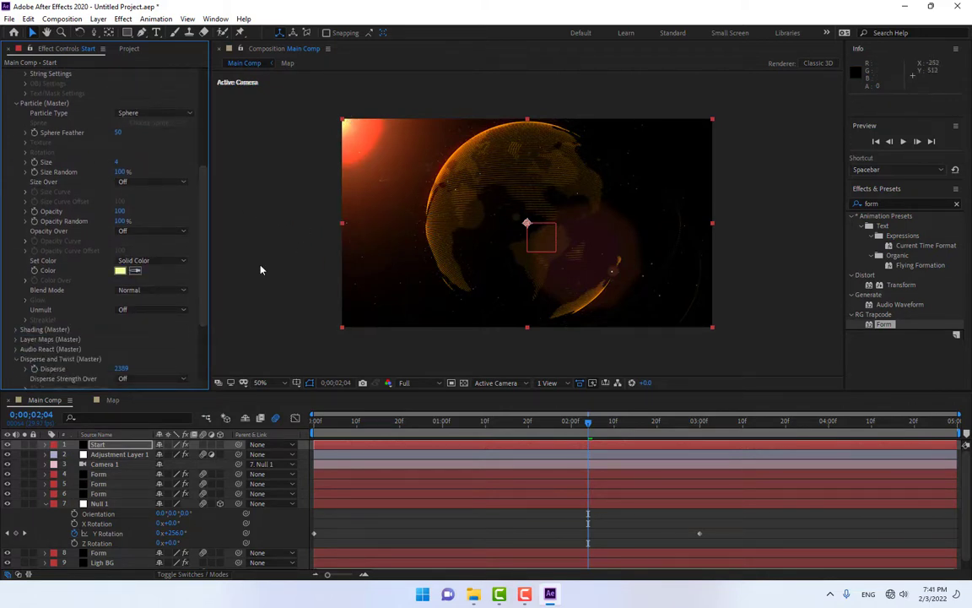
{"action": "left_click", "coordinate": [120, 270]}
{"action": "left_click", "coordinate": [634, 350]}
{"action": "left_click", "coordinate": [764, 347]}
- Raise the Start particle Size to 6 and move the Start layer below the globe's Form, directly above Ligh BG
{"action": "scroll", "coordinate": [200, 219], "scroll_direction": "up", "scroll_amount": 3}
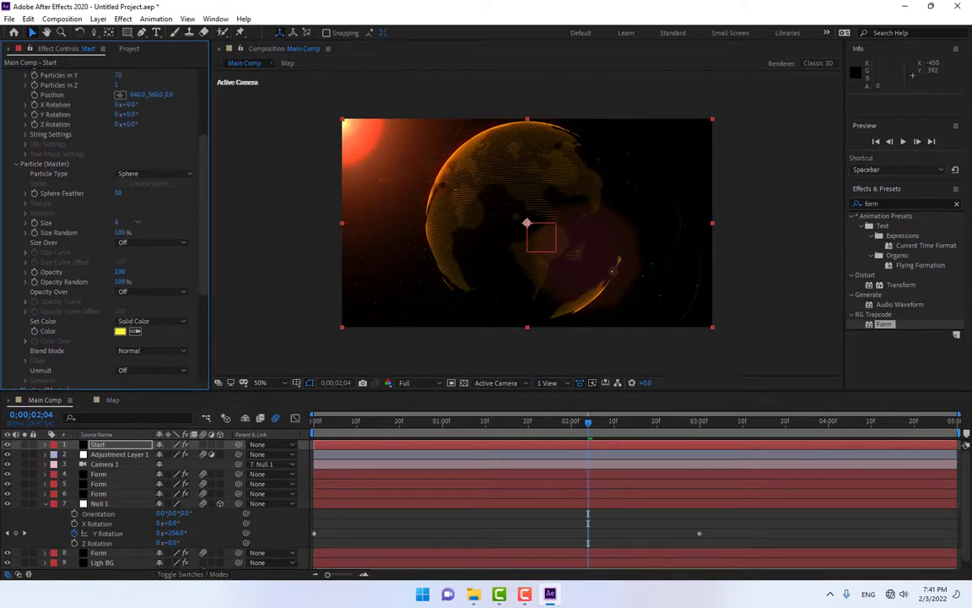
{"action": "left_click_drag", "start_coordinate": [152, 222], "coordinate": [231, 226]}
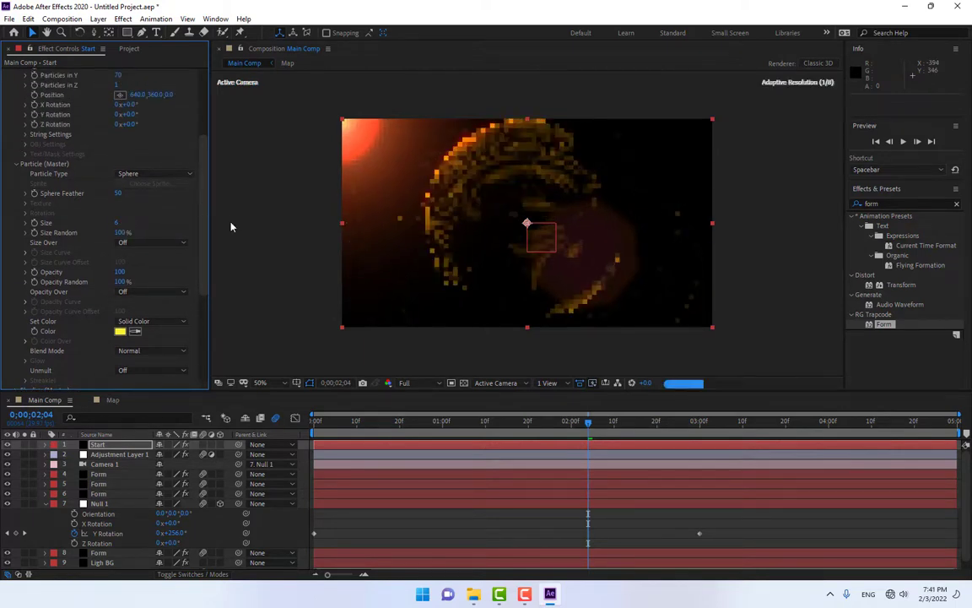
{"action": "left_click_drag", "start_coordinate": [114, 449], "coordinate": [115, 551]}
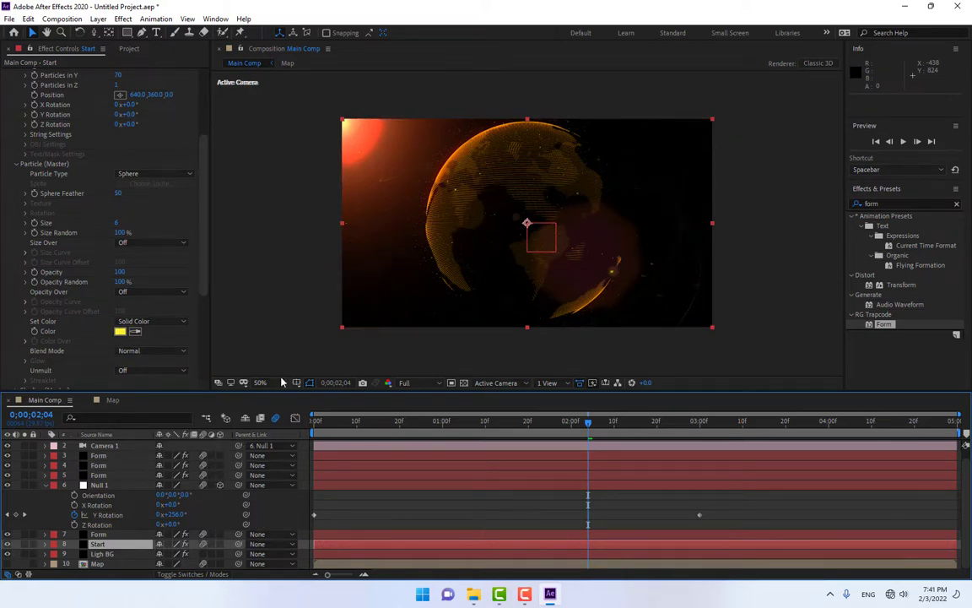
- Recolor the Start particles light orange by sampling the flare glow near the frame's upper-left corner
{"action": "left_click", "coordinate": [135, 331]}
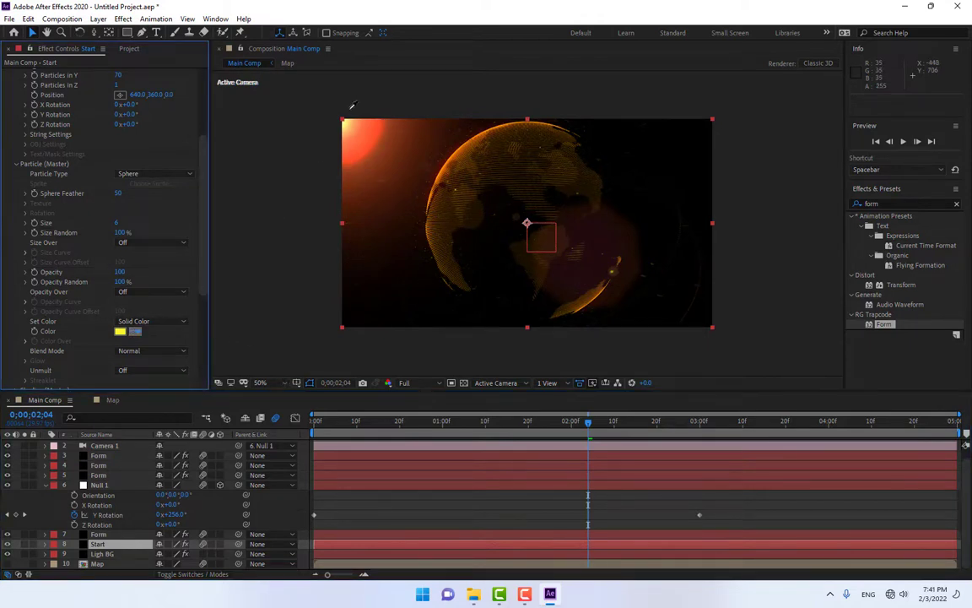
{"action": "left_click", "coordinate": [353, 132]}
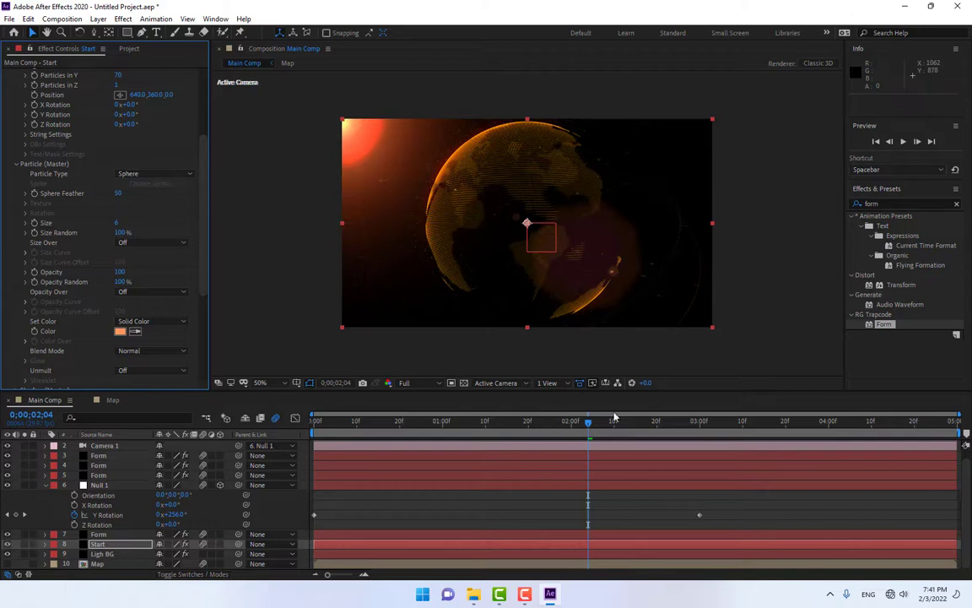
- Add a second Stylize Glow effect to Adjustment Layer 1
{"action": "scroll", "coordinate": [122, 473], "scroll_direction": "up", "scroll_amount": 1}
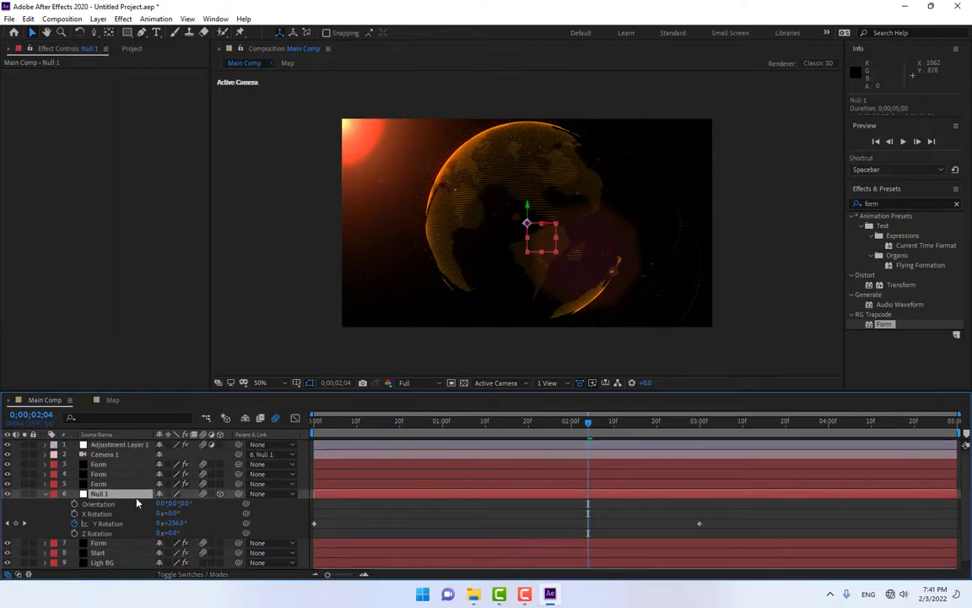
{"action": "left_click", "coordinate": [122, 446]}
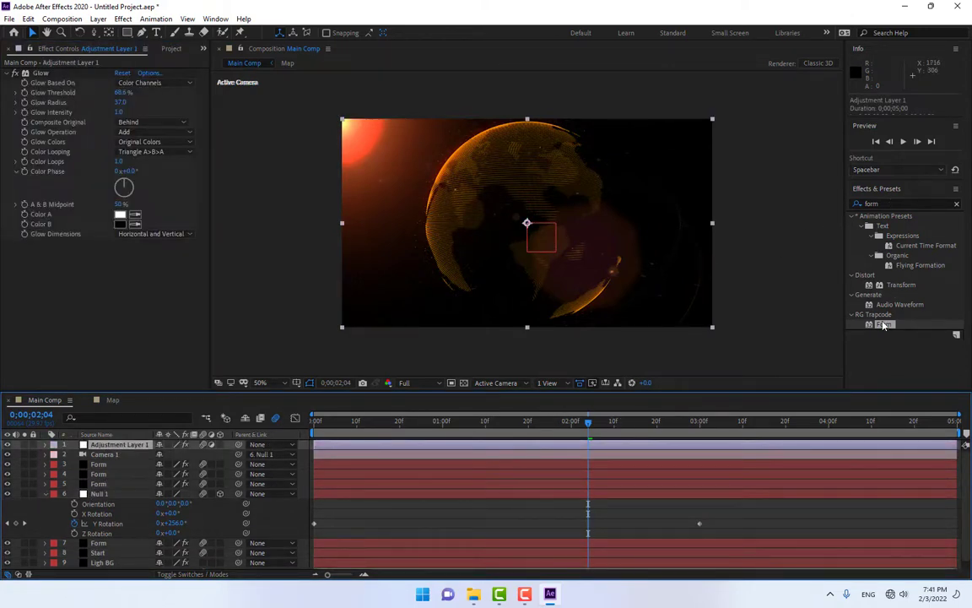
{"action": "double_click", "coordinate": [878, 204]}
{"action": "type", "text": "g"}
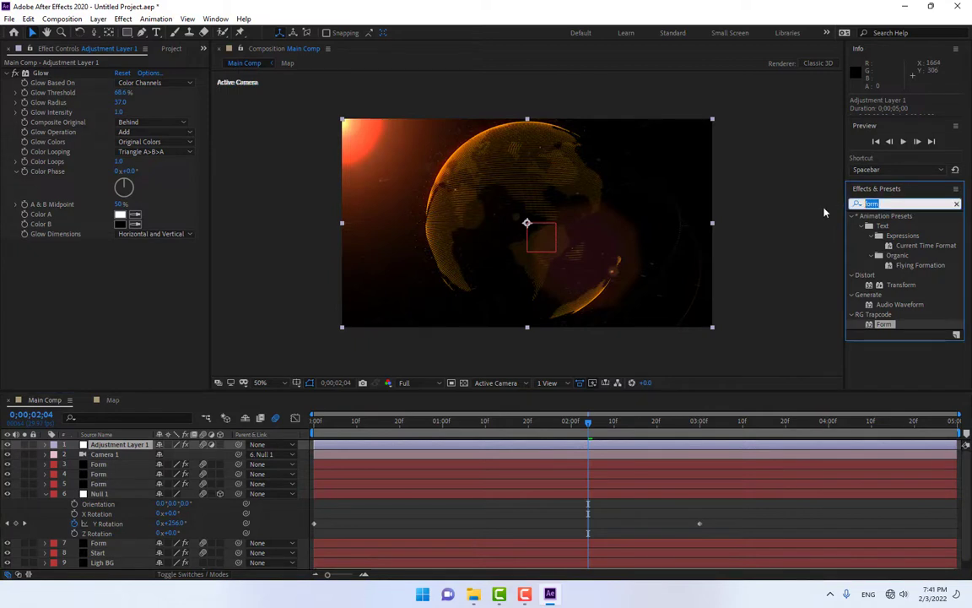
{"action": "type", "text": "low"}
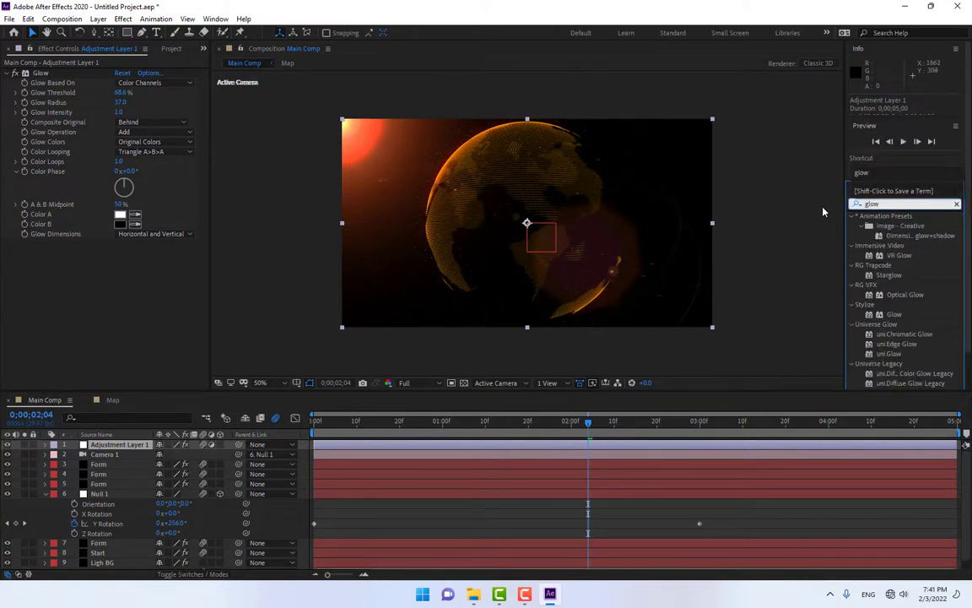
{"action": "double_click", "coordinate": [891, 314]}
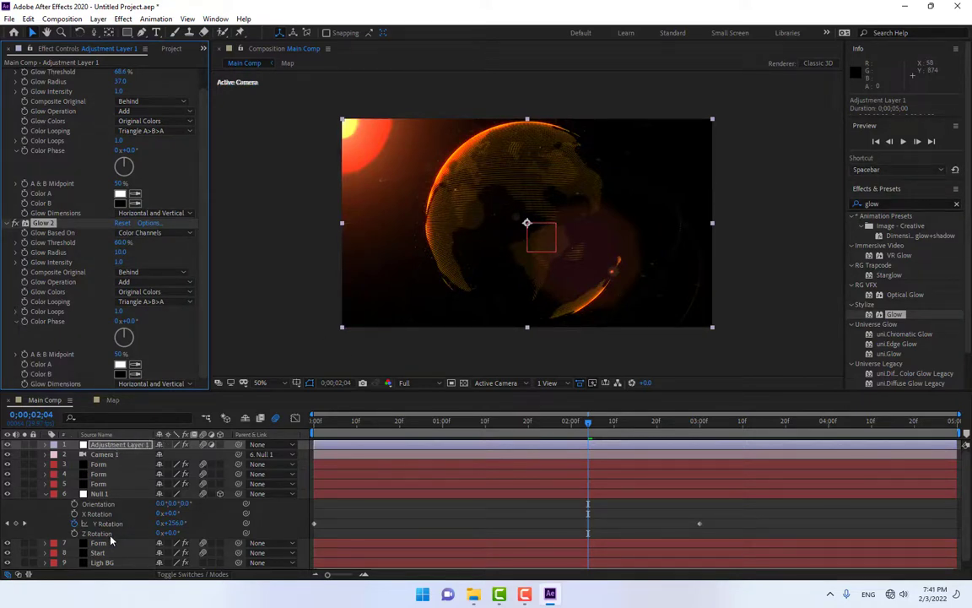
- Move the Ligh BG layer to the top of the layer stack and set its blending mode to Add
{"action": "left_click_drag", "start_coordinate": [108, 561], "coordinate": [131, 448]}
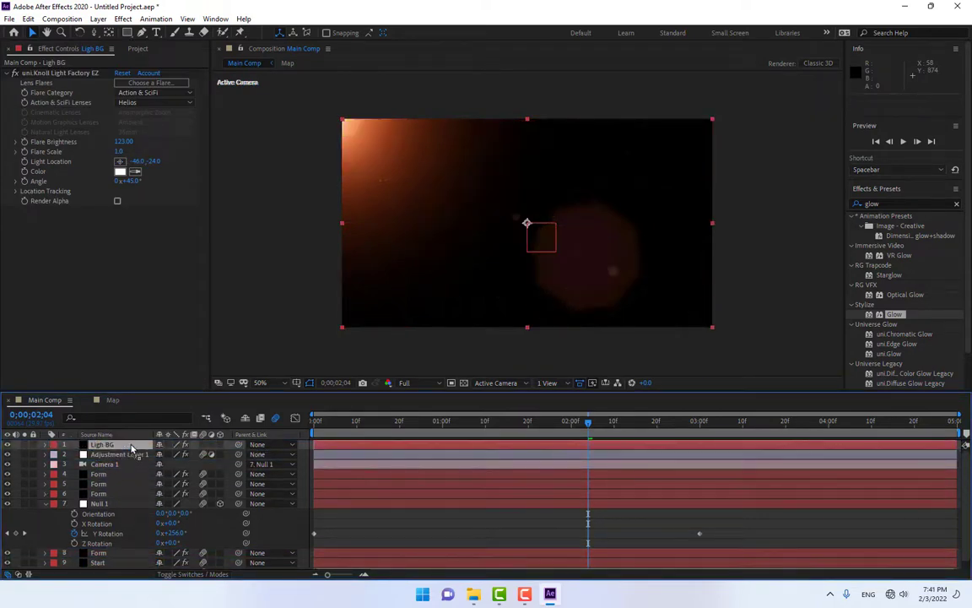
{"action": "key", "text": "F4"}
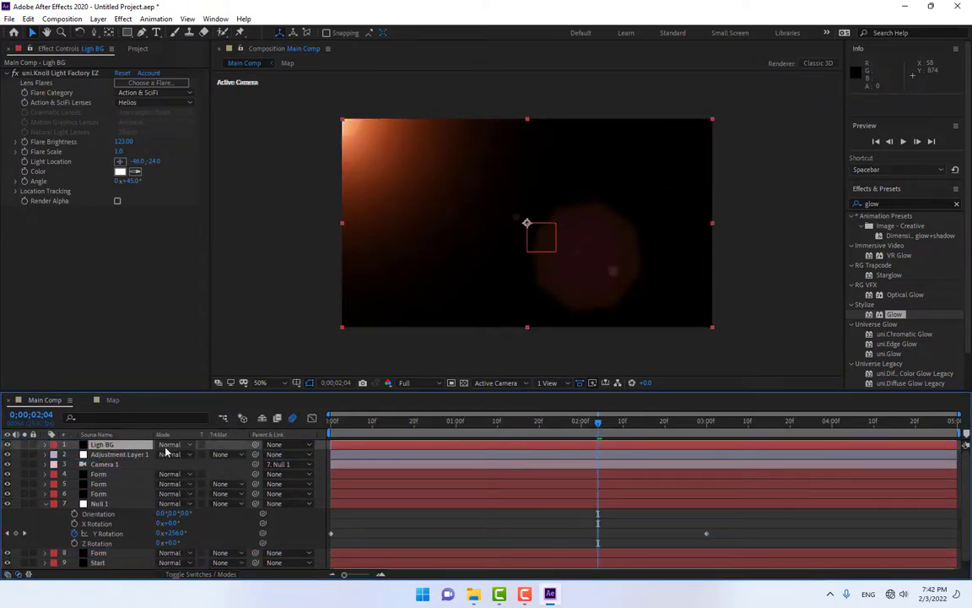
{"action": "left_click", "coordinate": [184, 445]}
{"action": "left_click", "coordinate": [228, 189]}
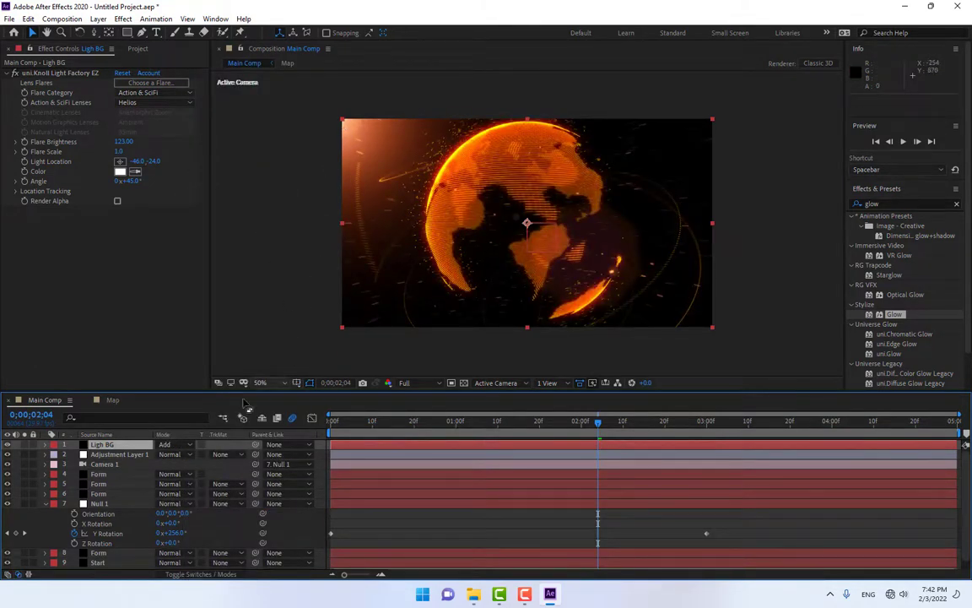
- Set the Glow Radius of Glow 2 on Adjustment Layer 1 to 118 and enlarge the composition view
{"action": "left_click", "coordinate": [117, 454]}
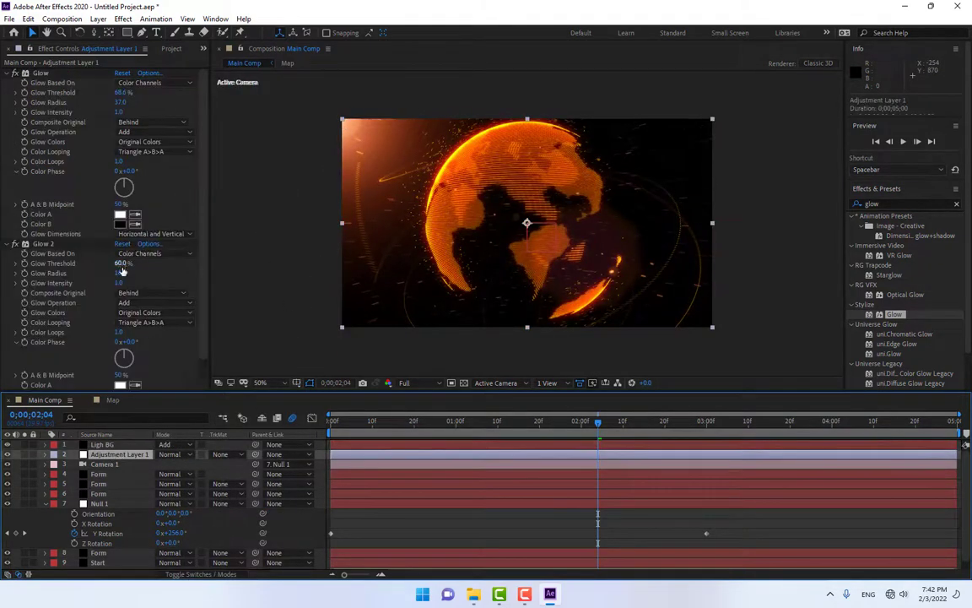
{"action": "left_click_drag", "start_coordinate": [153, 273], "coordinate": [194, 285]}
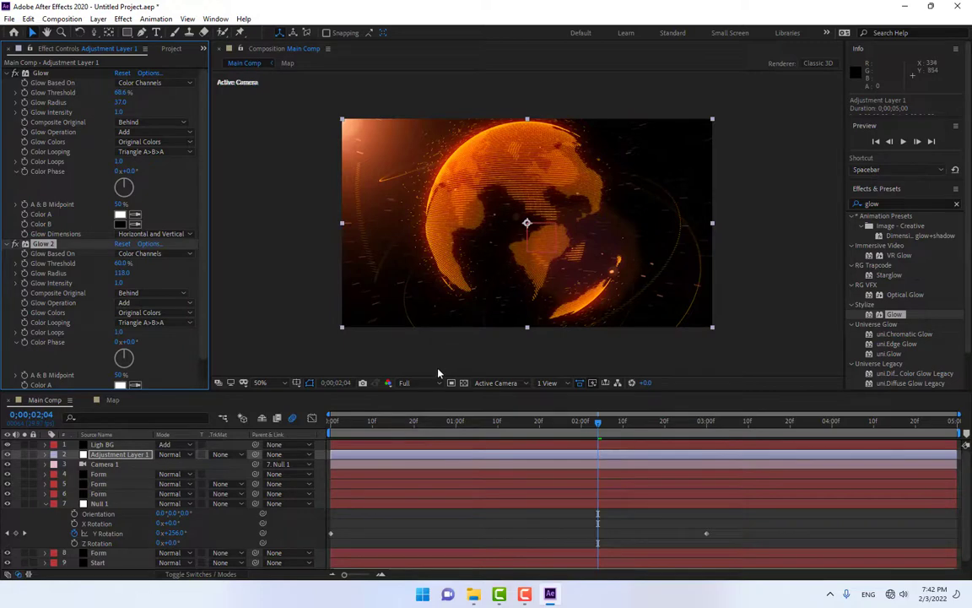
{"action": "left_click_drag", "start_coordinate": [420, 392], "coordinate": [420, 470]}
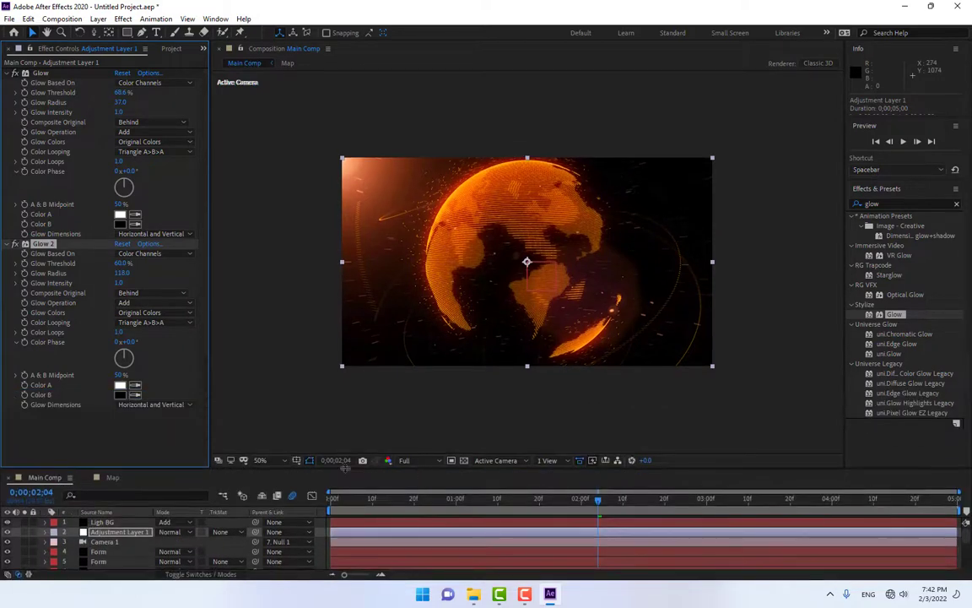
- Fit the composition to the viewer and purge all memory and disk cache
{"action": "left_click", "coordinate": [260, 460]}
{"action": "left_click", "coordinate": [278, 266]}
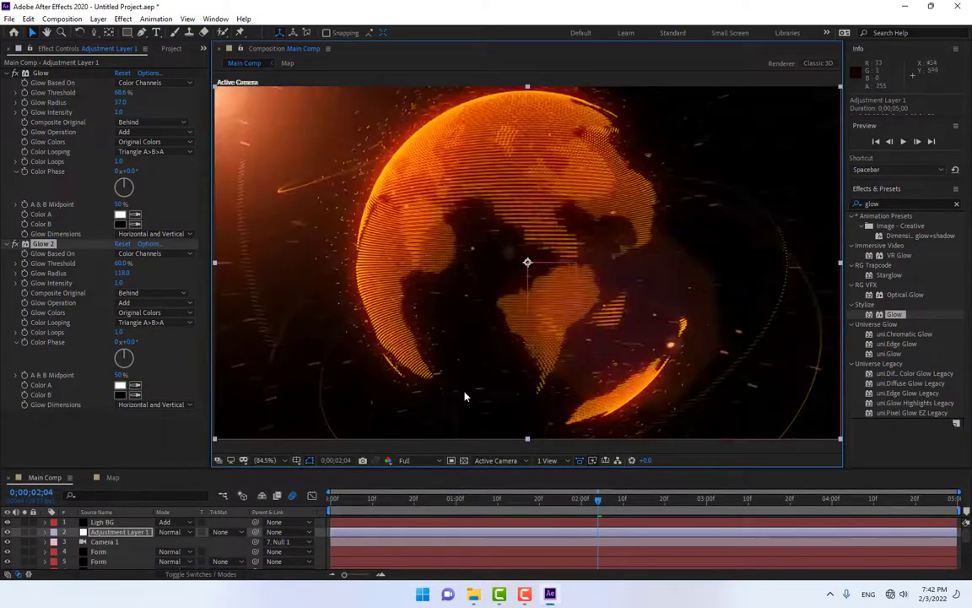
{"action": "left_click", "coordinate": [29, 19]}
{"action": "mouse_move", "coordinate": [89, 269]}
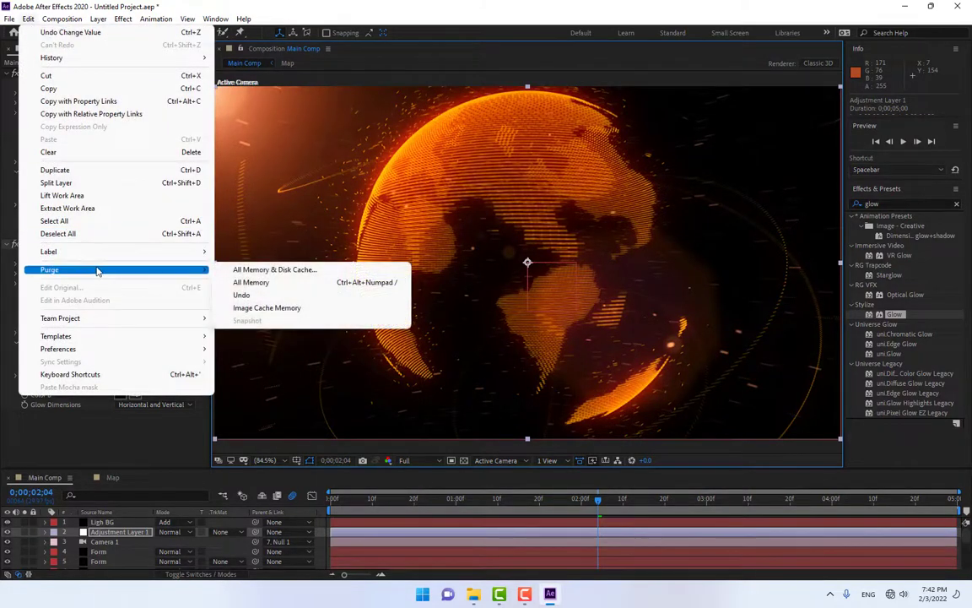
{"action": "left_click", "coordinate": [306, 270]}
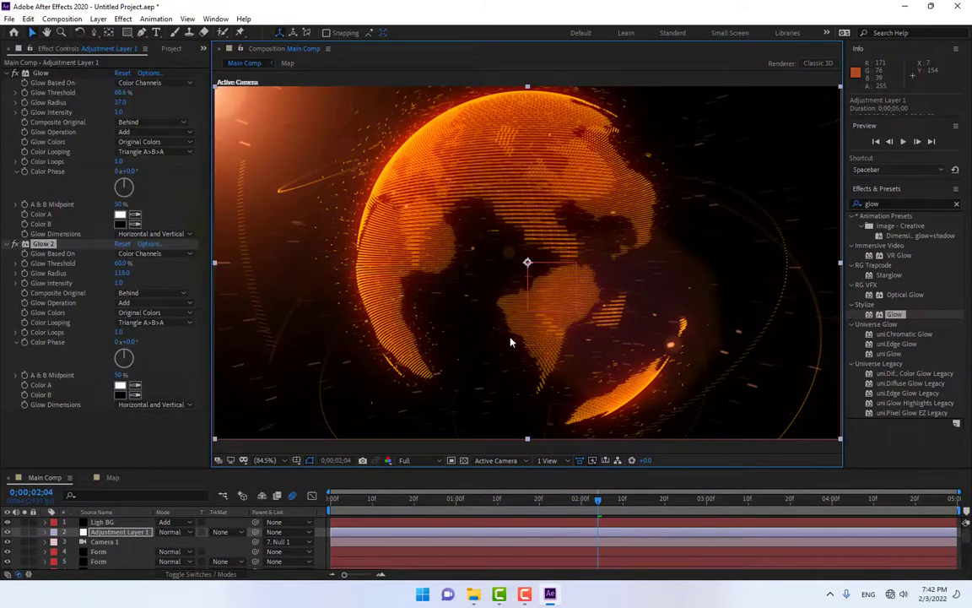
{"action": "left_click", "coordinate": [508, 320]}
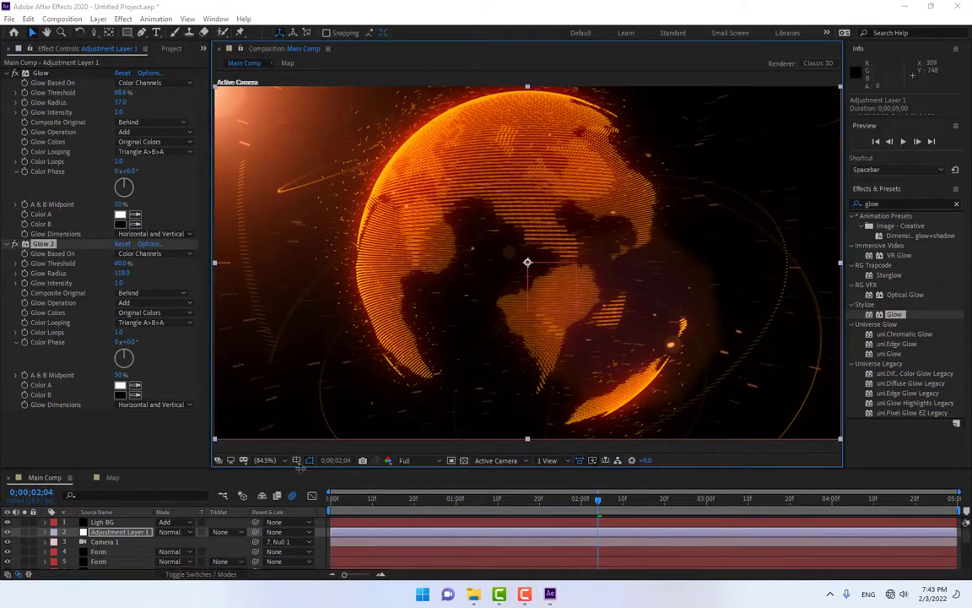
- Enlarge the timeline area, collapse Null 1's properties, and set the layer 4 Form's Z Rotation to 0°
{"action": "left_click_drag", "start_coordinate": [305, 473], "coordinate": [306, 406]}
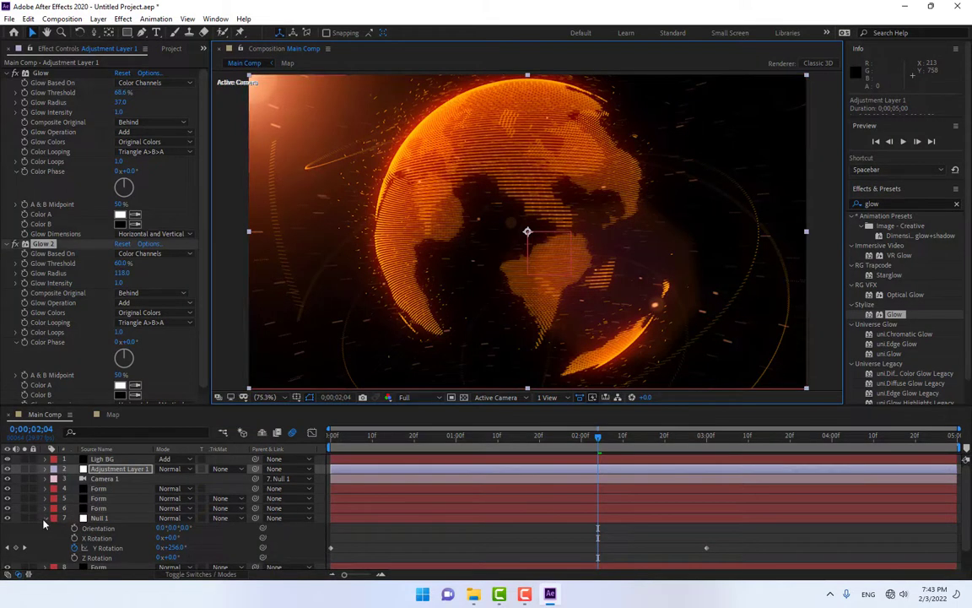
{"action": "left_click", "coordinate": [44, 518]}
{"action": "left_click", "coordinate": [107, 489]}
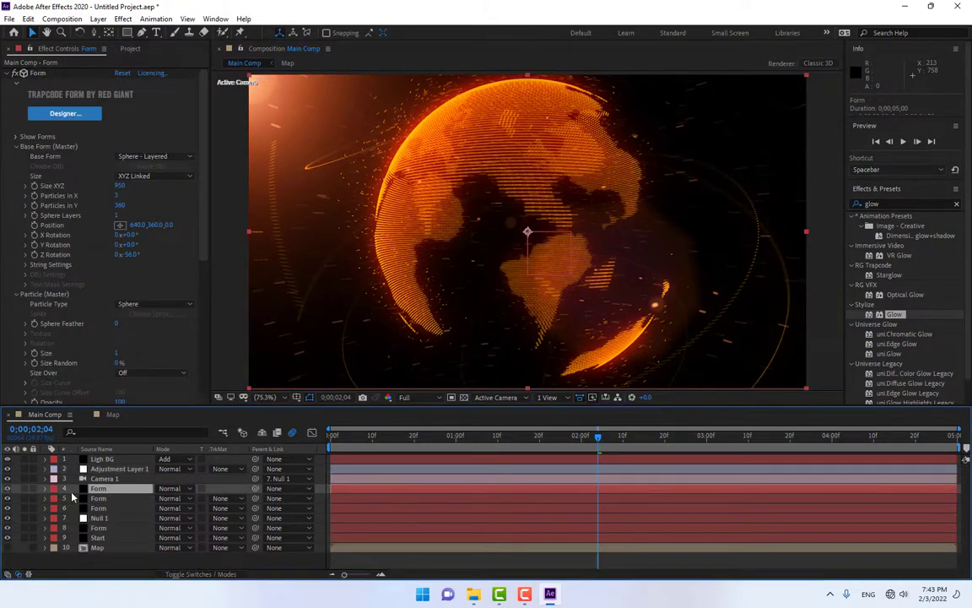
{"action": "left_click", "coordinate": [130, 254]}
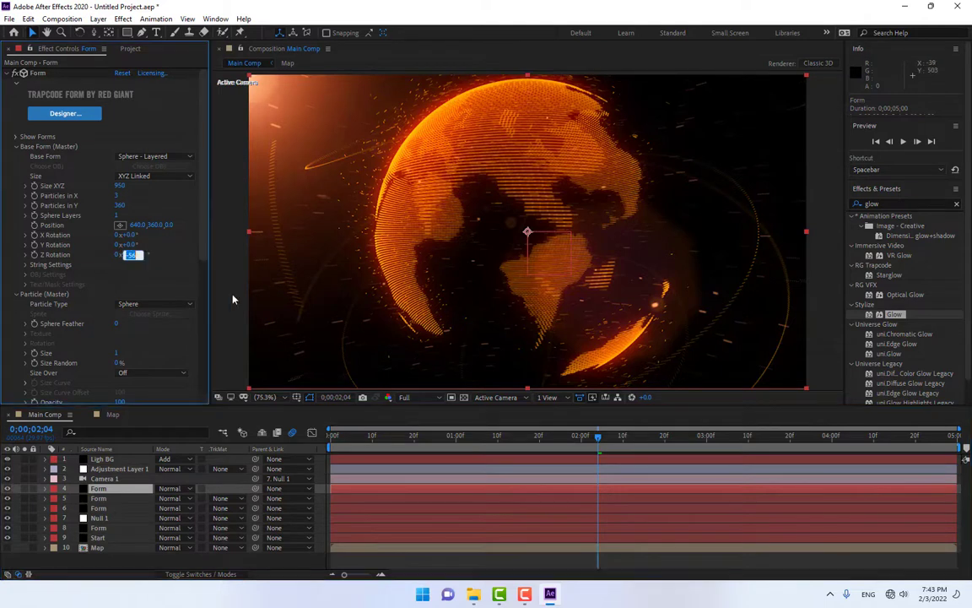
{"action": "type", "text": "0"}
{"action": "key", "text": "Return"}
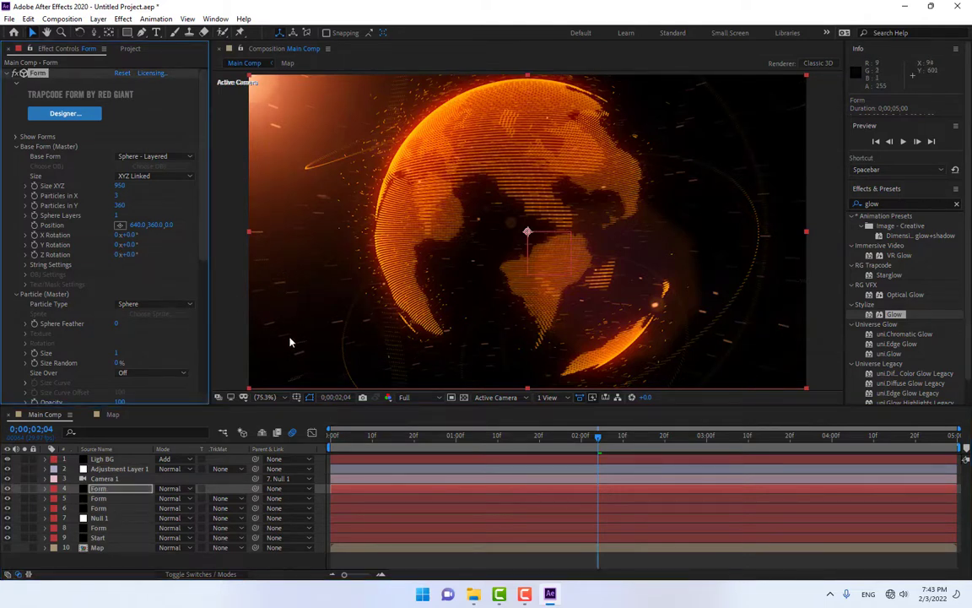
- Check which element the layer 5 Form controls by toggling its visibility, and set its Z Rotation to 0°
{"action": "left_click", "coordinate": [104, 499]}
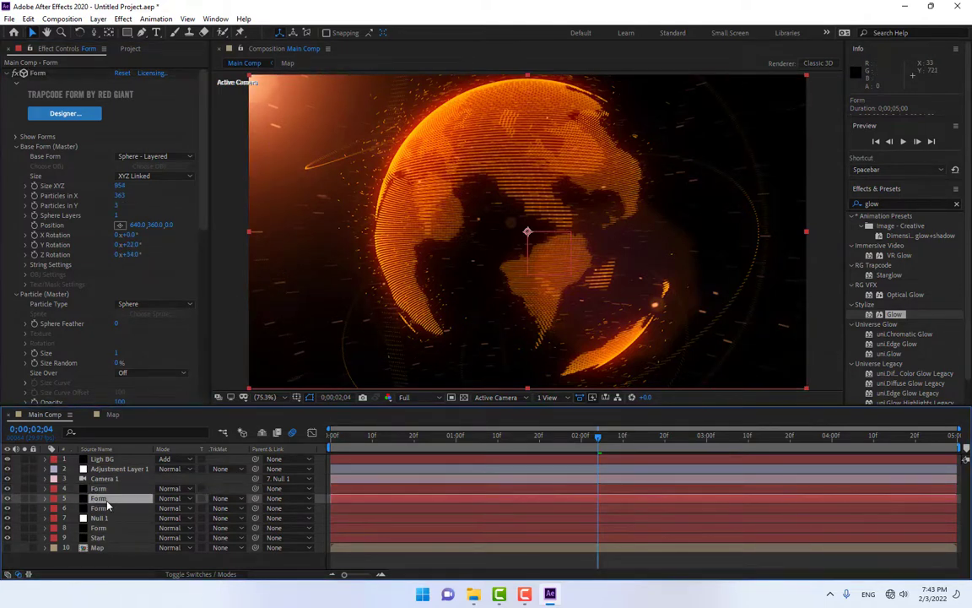
{"action": "left_click", "coordinate": [8, 499]}
{"action": "left_click", "coordinate": [8, 499]}
{"action": "left_click", "coordinate": [132, 255]}
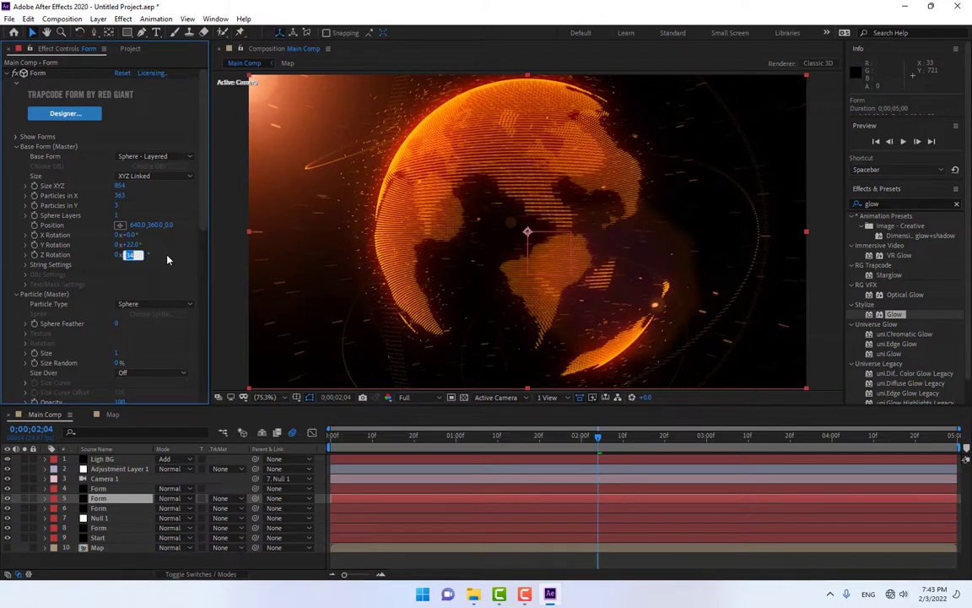
{"action": "type", "text": "0"}
{"action": "key", "text": "Return"}
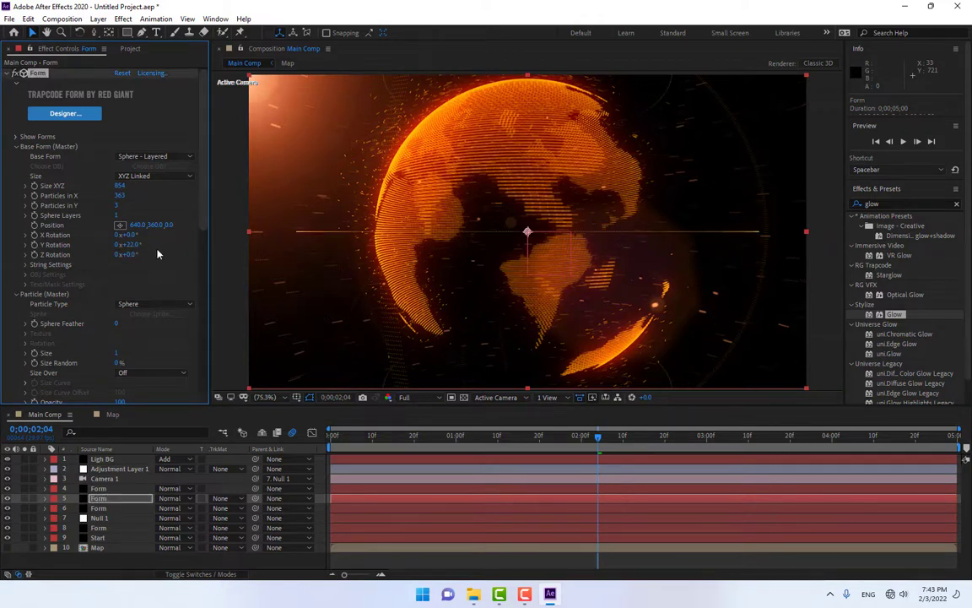
- Set the layer 5 Form's Y Rotation to 0° and preview the animation from the first frame
{"action": "left_click", "coordinate": [128, 244]}
{"action": "type", "text": "0"}
{"action": "key", "text": "Return"}
{"action": "left_click_drag", "start_coordinate": [366, 438], "coordinate": [286, 440]}
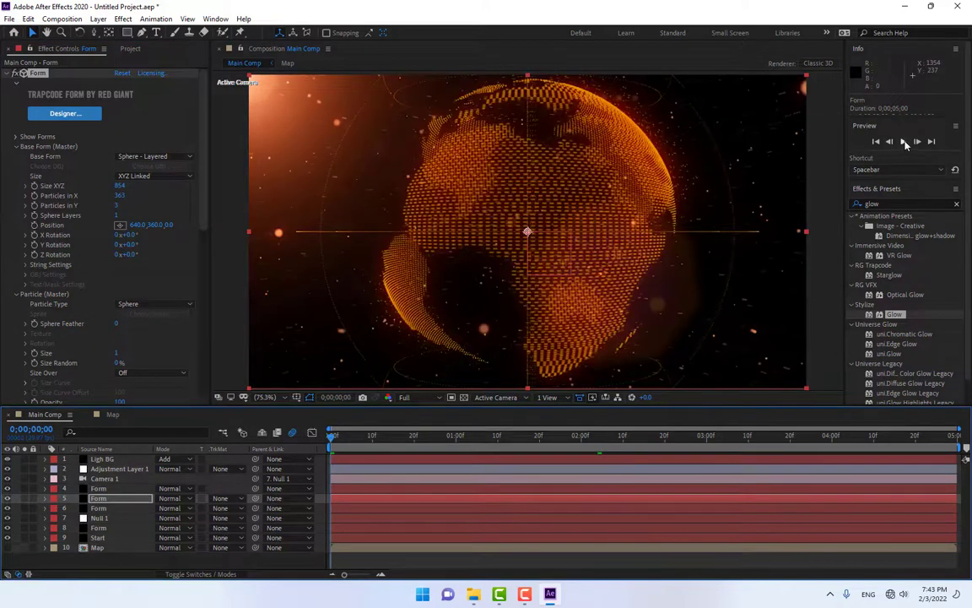
{"action": "left_click", "coordinate": [904, 142]}
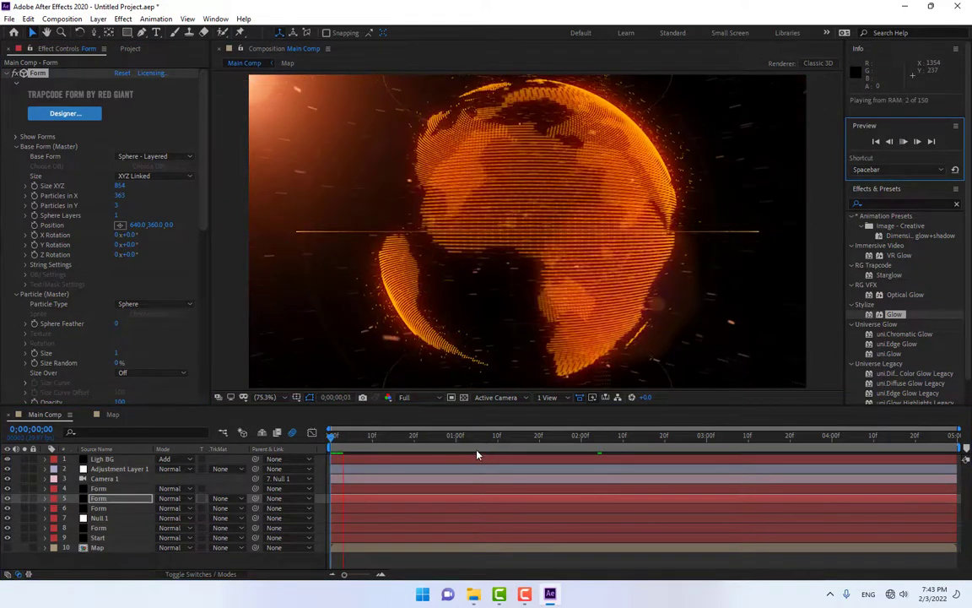